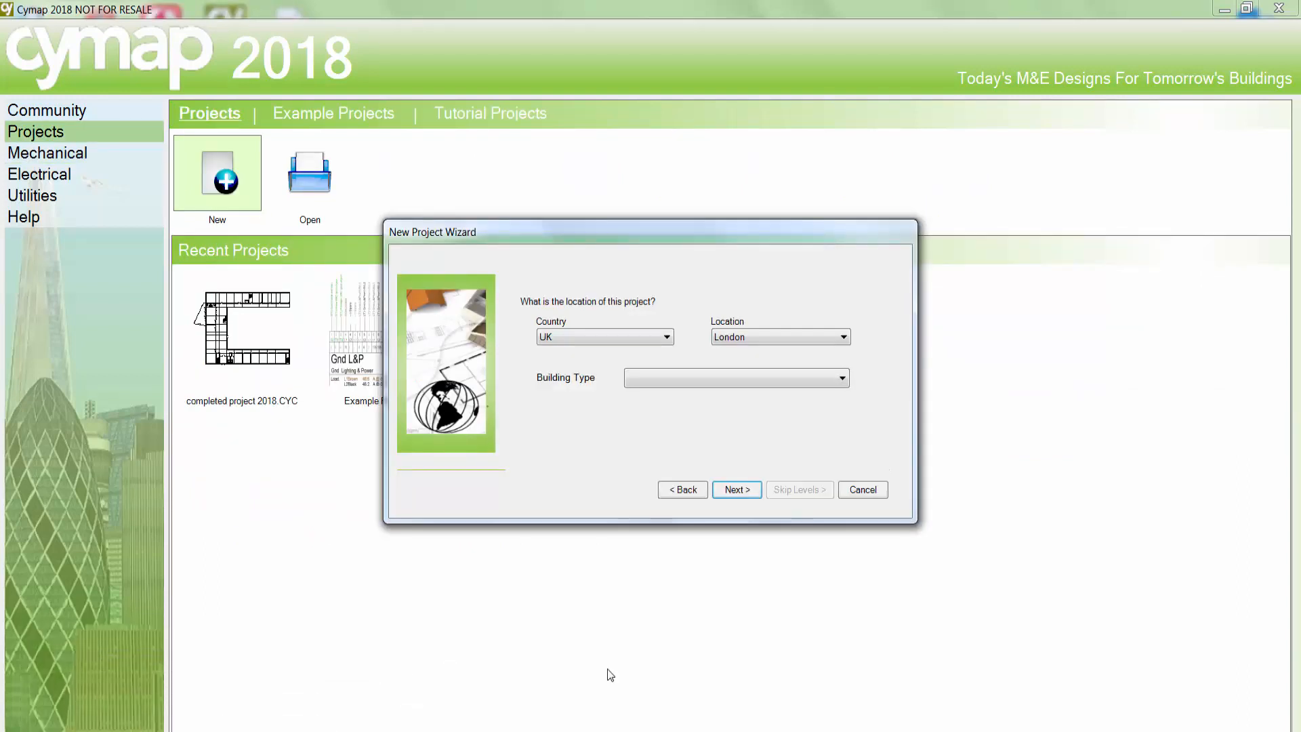
- Set the project location to Maidstone and the building type to B1 Offices and Workshop businesses
{"action": "left_click", "coordinate": [844, 337]}
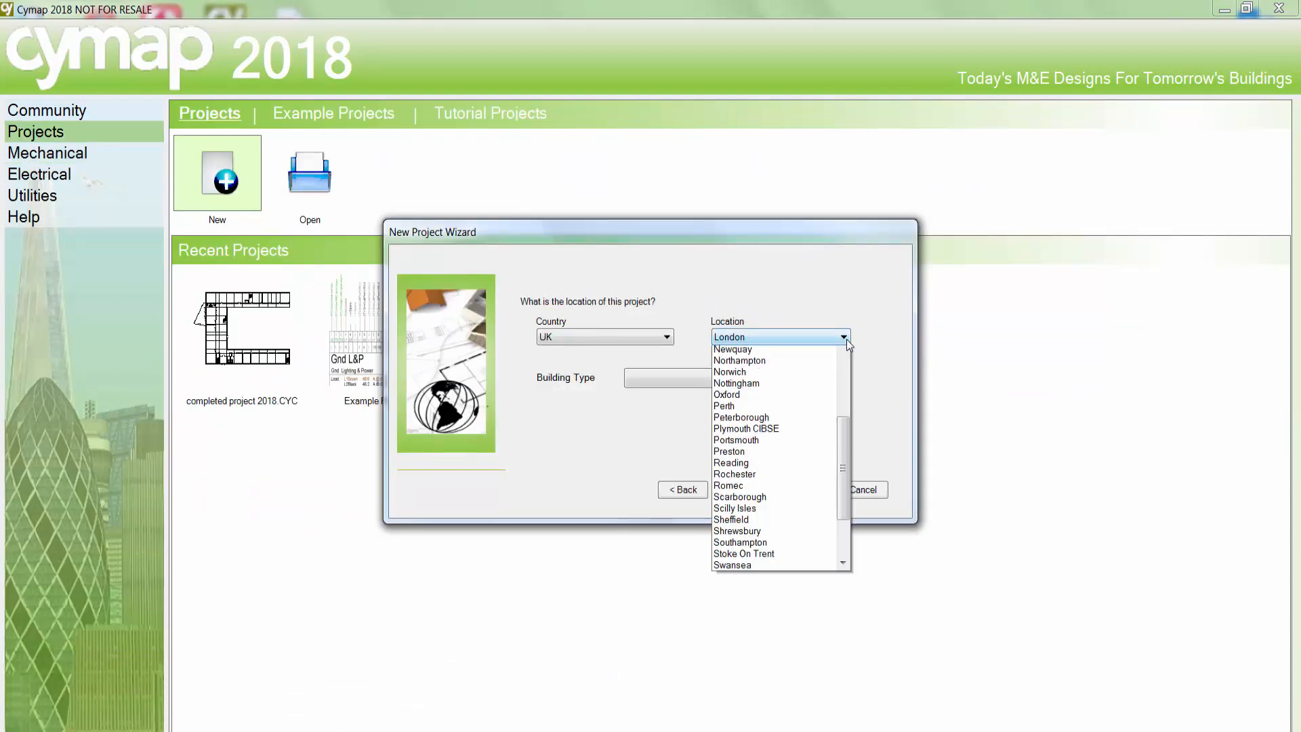
{"action": "left_click_drag", "start_coordinate": [844, 573], "coordinate": [847, 396]}
{"action": "scroll", "coordinate": [835, 506], "scroll_direction": "down", "scroll_amount": 10}
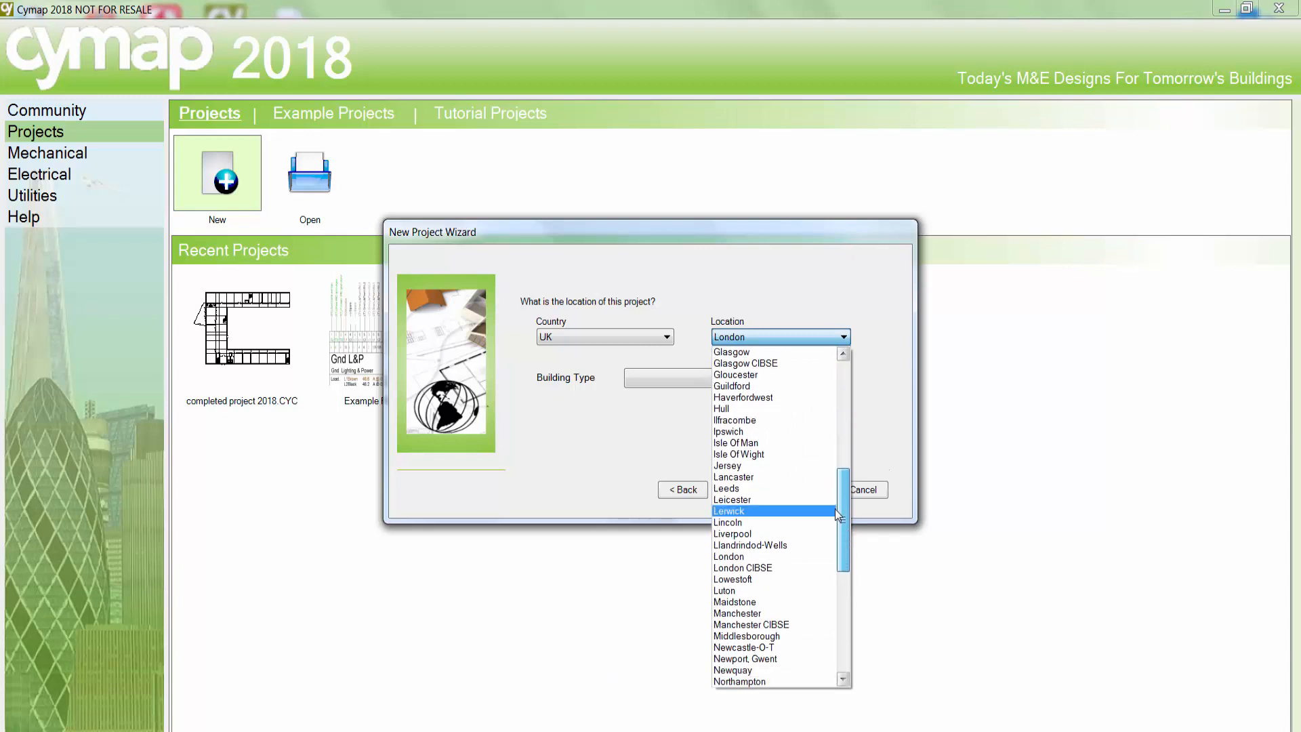
{"action": "left_click", "coordinate": [742, 602]}
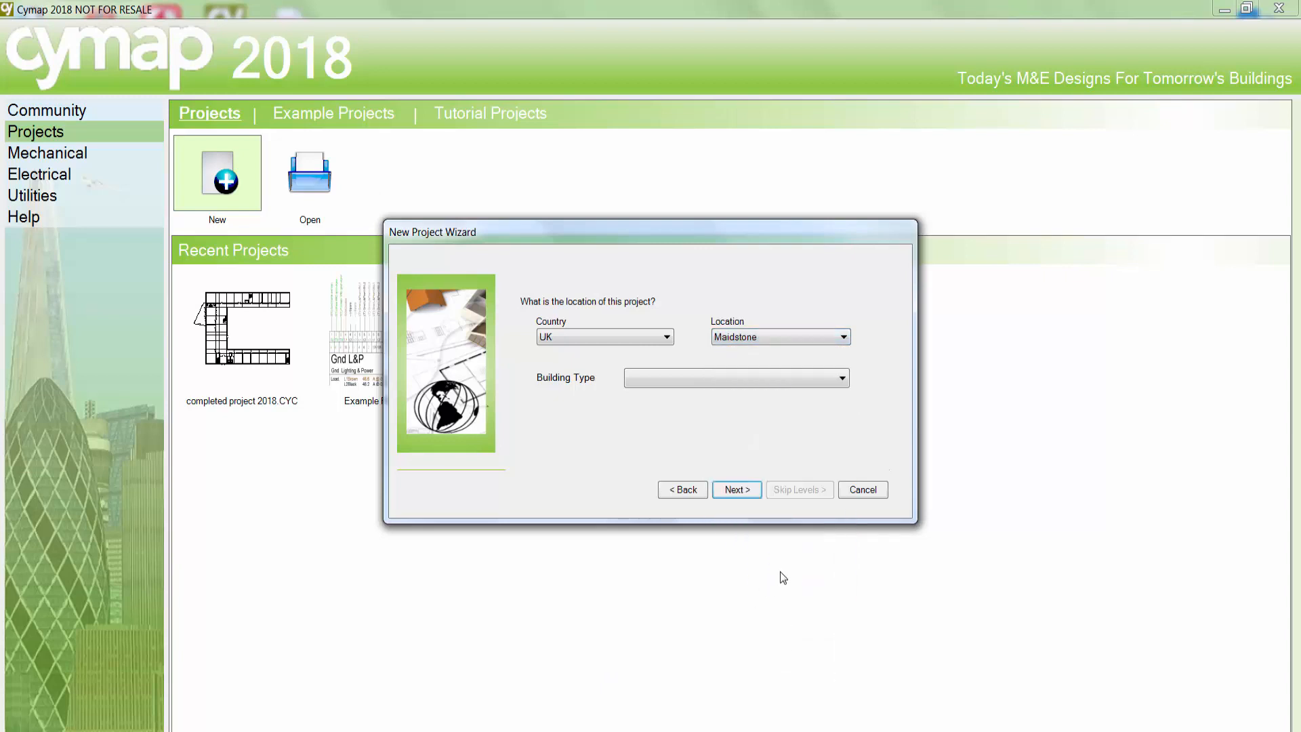
{"action": "left_click", "coordinate": [842, 381]}
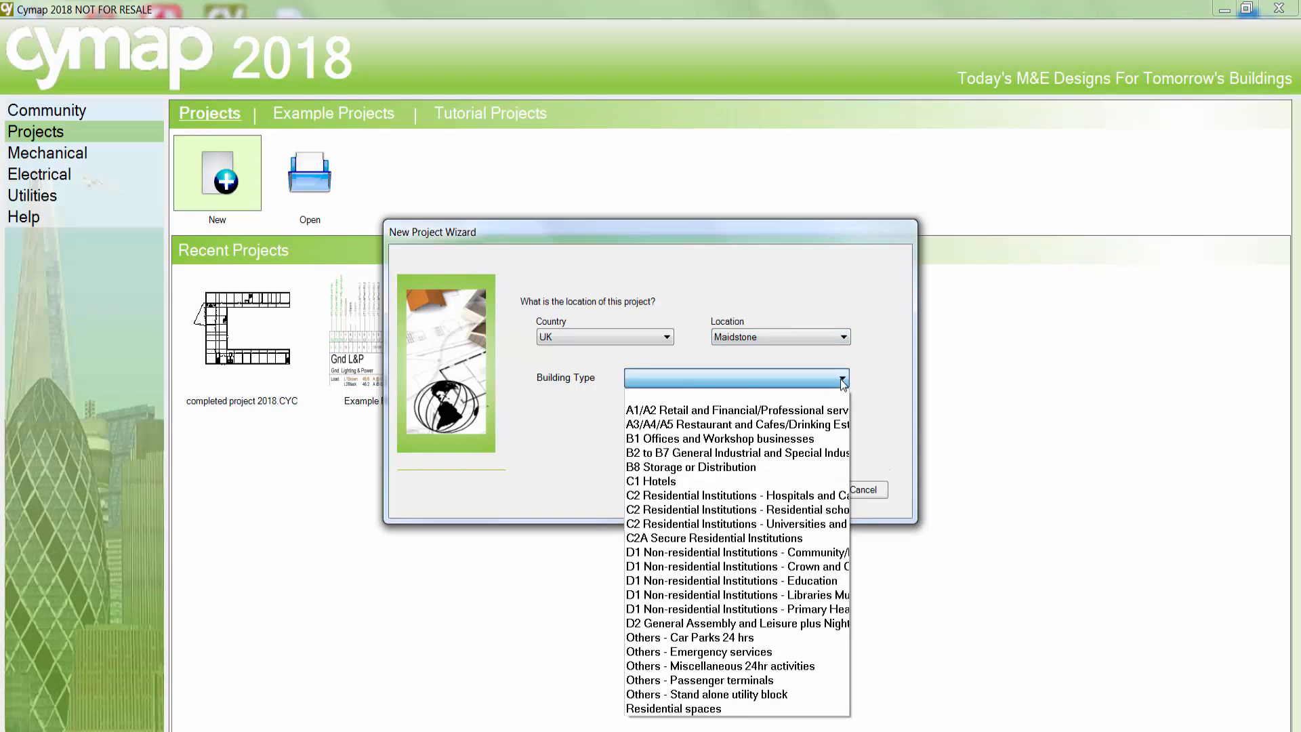
{"action": "left_click", "coordinate": [739, 438]}
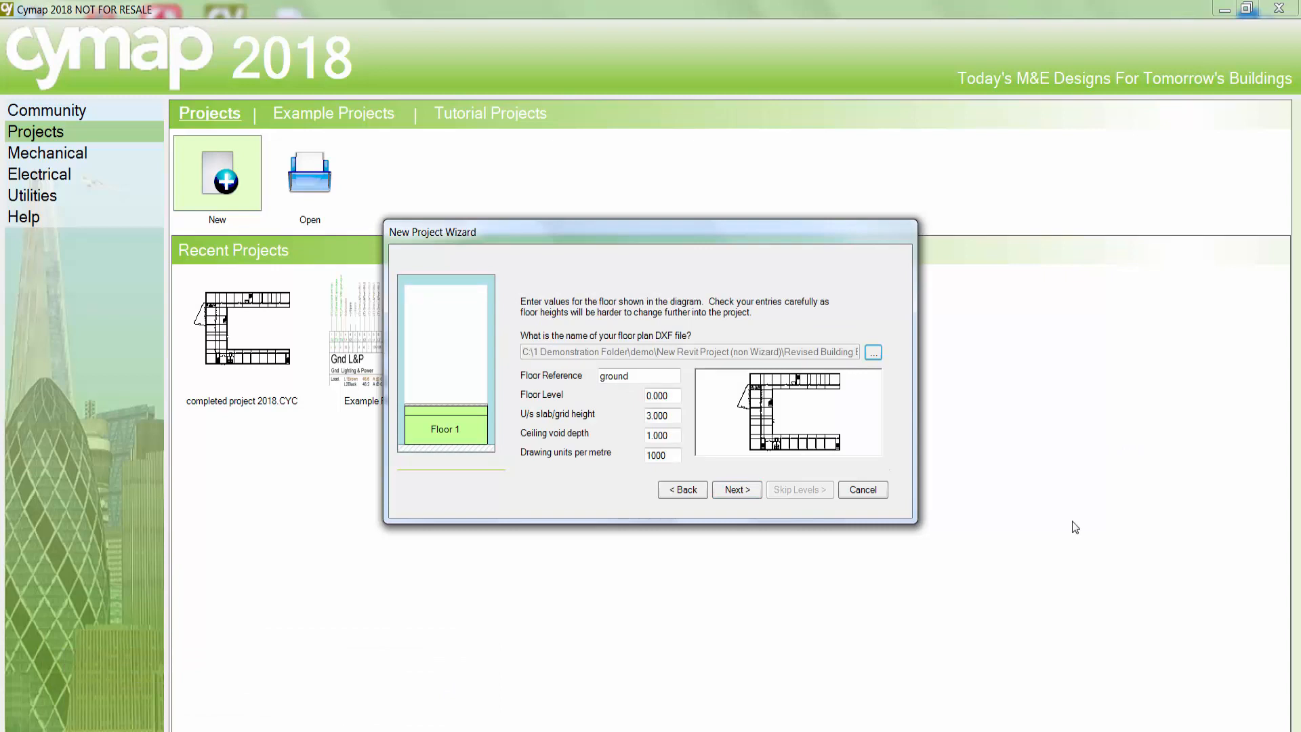
- Accept the ground floor settings and load Building Extension-02 - First Floor+ structure.dxf as the floor plan for Floor 2
{"action": "left_click", "coordinate": [735, 490]}
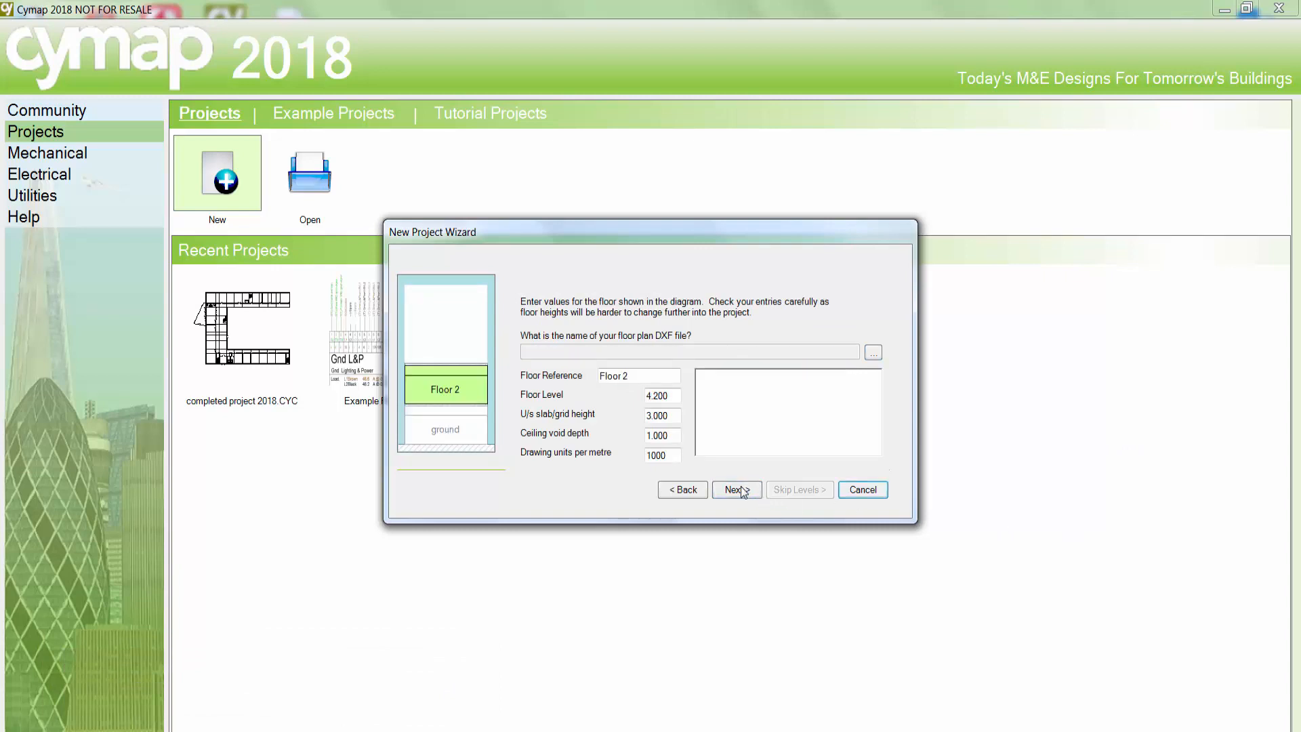
{"action": "left_click", "coordinate": [878, 352]}
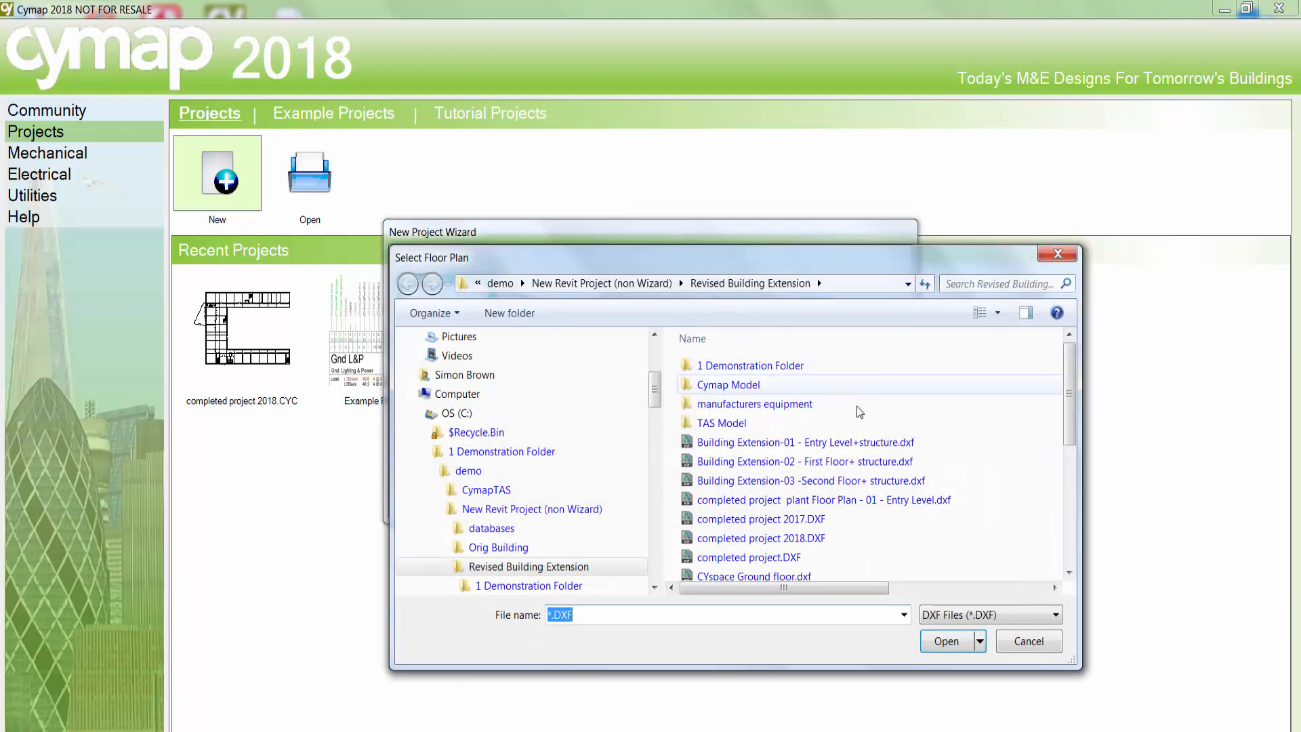
{"action": "left_click", "coordinate": [859, 467]}
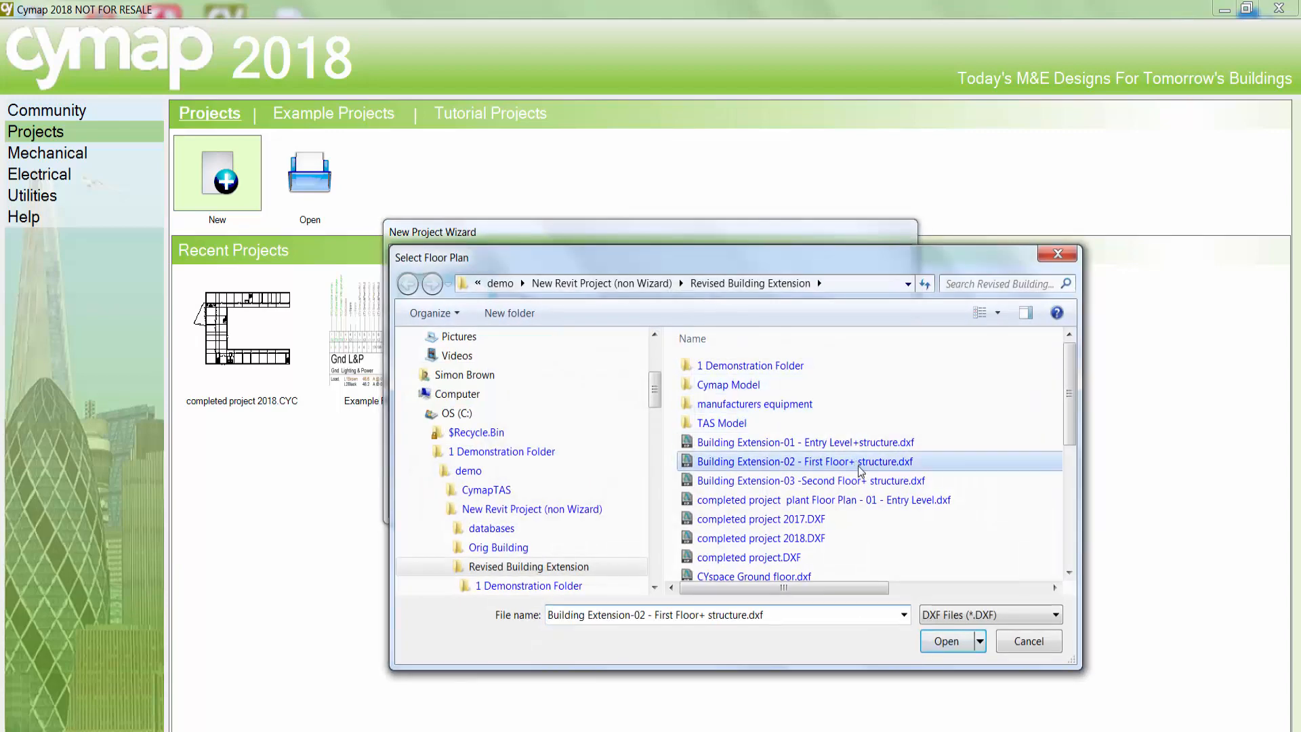
{"action": "left_click", "coordinate": [941, 646]}
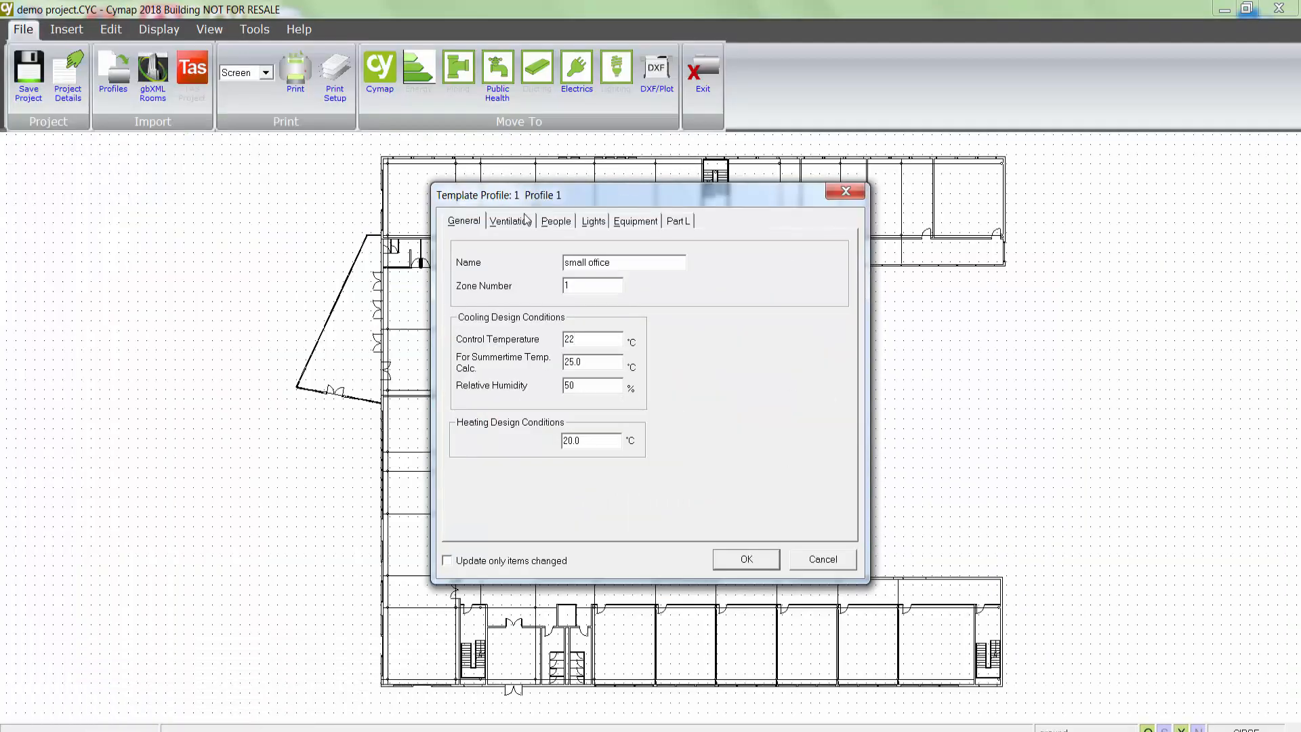
- Set the small office profile's infiltration to 0.35 ac/h and its mechanical ventilation to 12 l/s/p
{"action": "left_click", "coordinate": [526, 221]}
{"action": "double_click", "coordinate": [588, 259]}
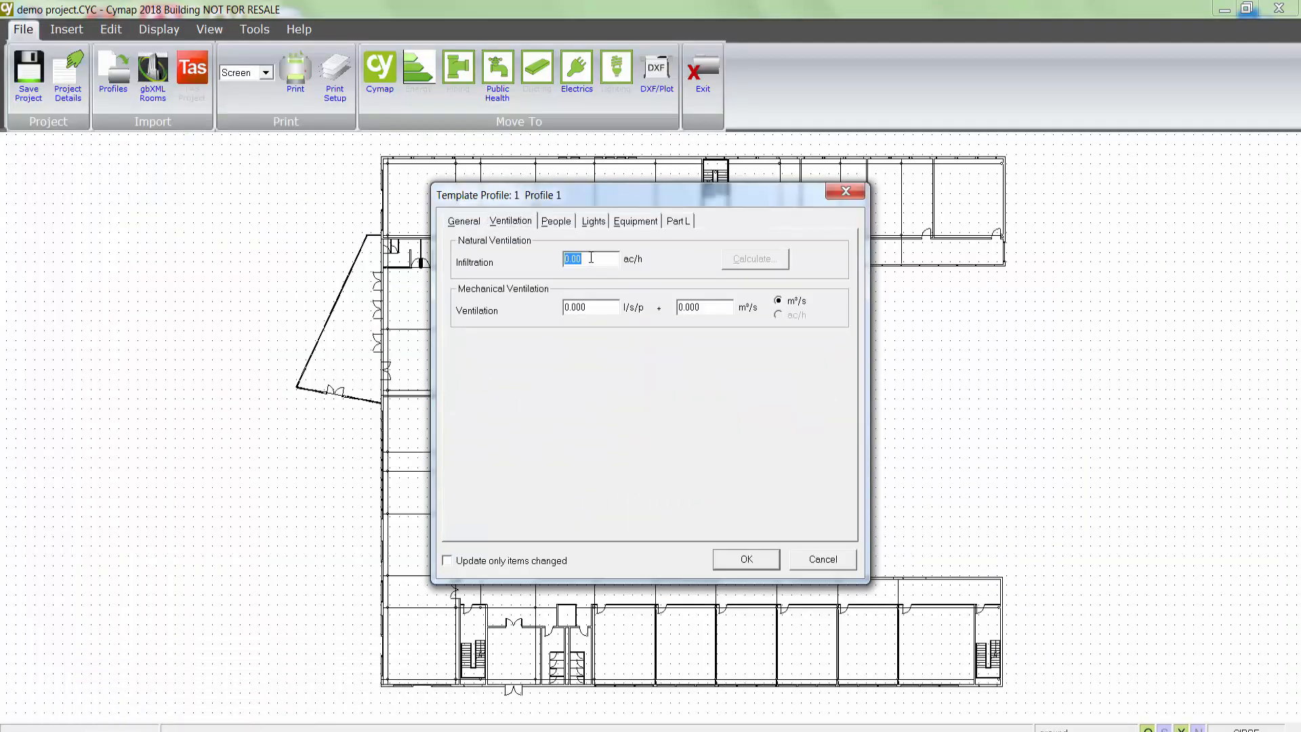
{"action": "key", "text": "BackSpace"}
{"action": "type", "text": ".35"}
{"action": "double_click", "coordinate": [592, 304]}
{"action": "type", "text": "12"}
- Set the profile's Period 1 lighting load to 10 W/m² and mark the room as a daylit space
{"action": "left_click", "coordinate": [594, 223]}
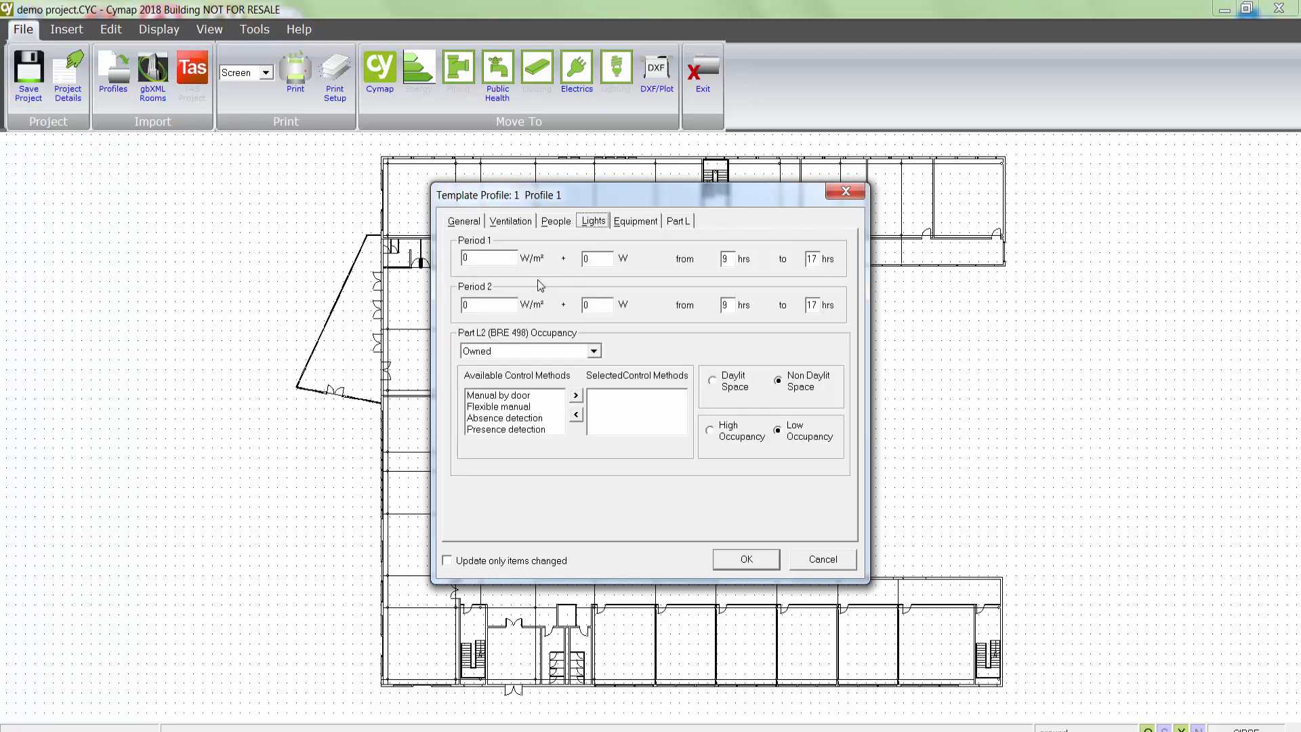
{"action": "double_click", "coordinate": [494, 261]}
{"action": "type", "text": "10"}
{"action": "left_click", "coordinate": [712, 381]}
- Add Manual by door, Absence detection, P/e Dimming and Timed off manual on as lighting controls, and accept the profile
{"action": "left_click", "coordinate": [526, 397]}
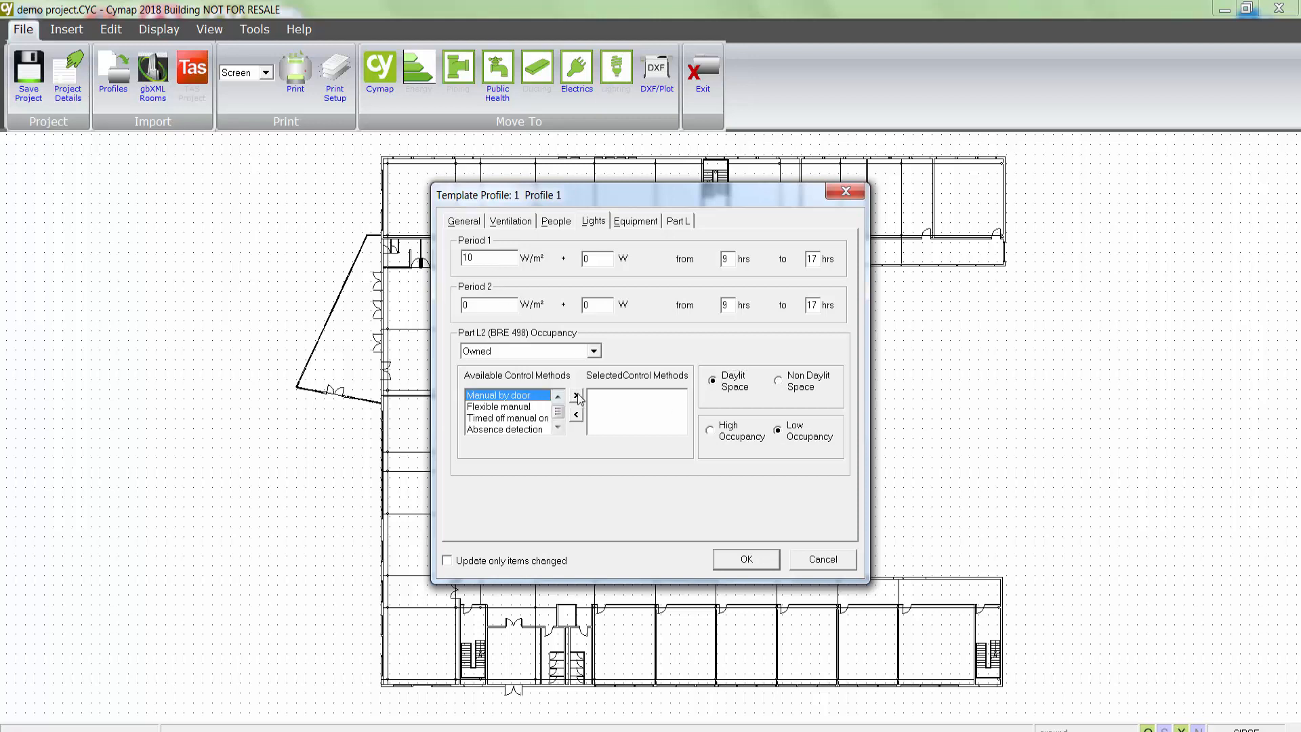
{"action": "left_click", "coordinate": [576, 395]}
{"action": "left_click", "coordinate": [520, 419]}
{"action": "left_click", "coordinate": [576, 395]}
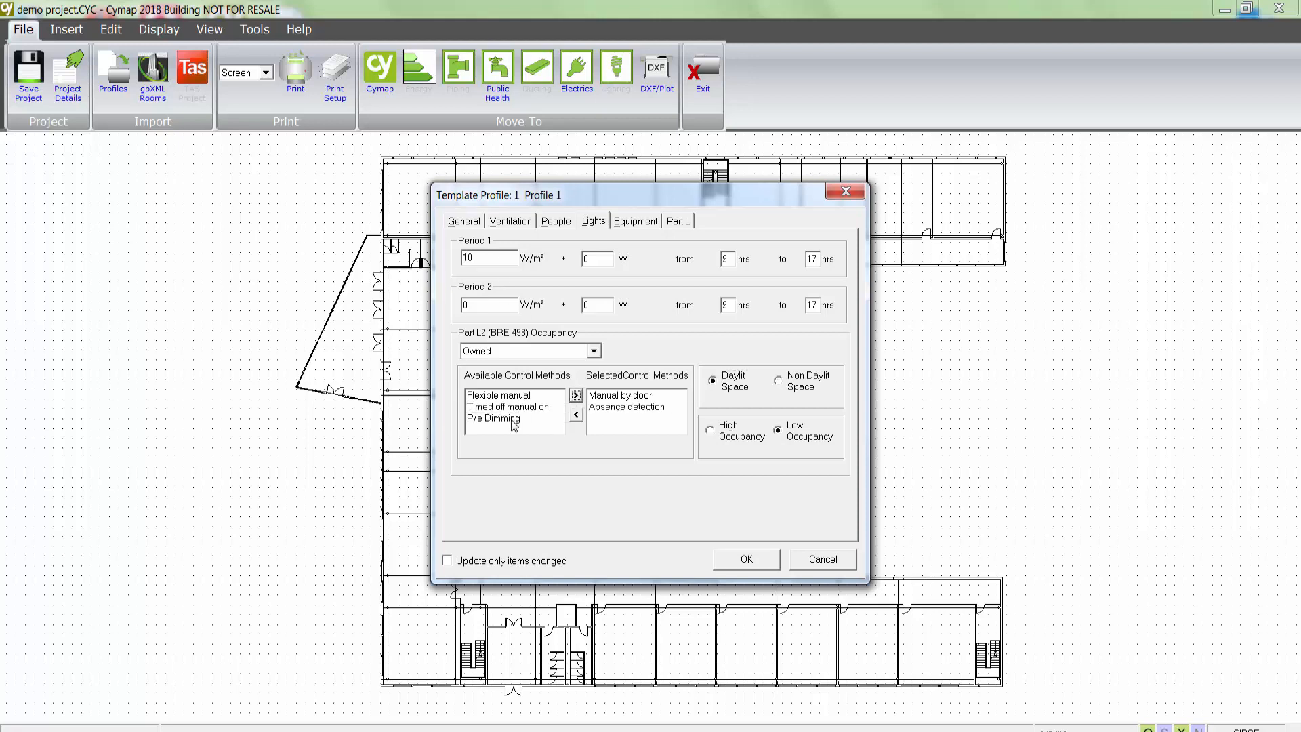
{"action": "left_click", "coordinate": [513, 418]}
{"action": "left_click", "coordinate": [576, 395]}
{"action": "left_click", "coordinate": [511, 407]}
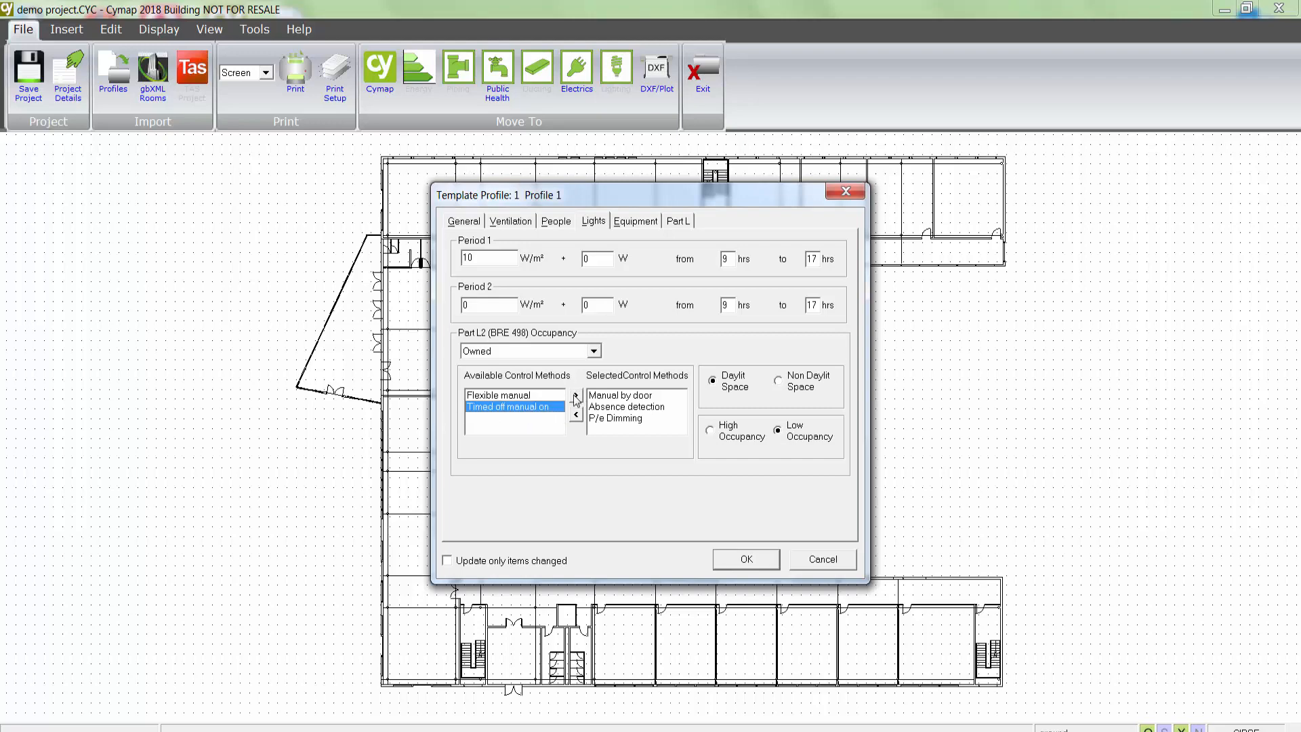
{"action": "left_click", "coordinate": [576, 395]}
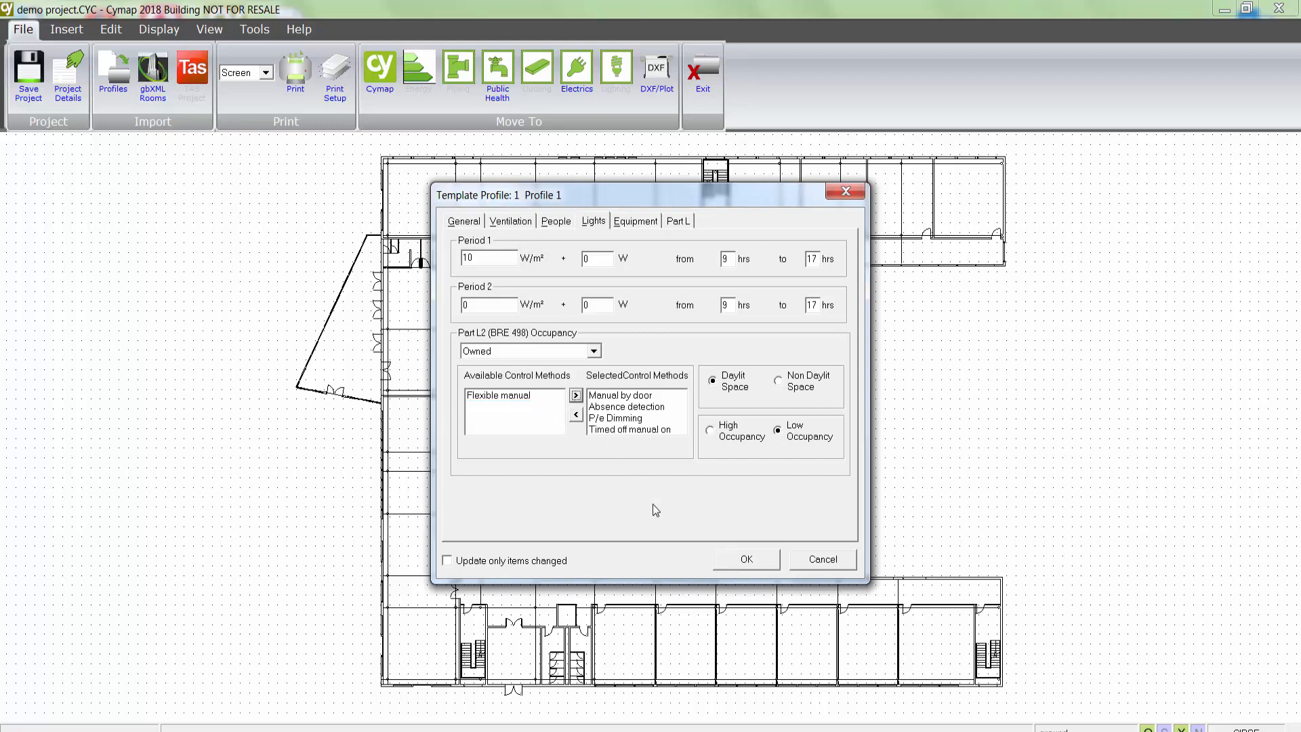
{"action": "left_click", "coordinate": [746, 560]}
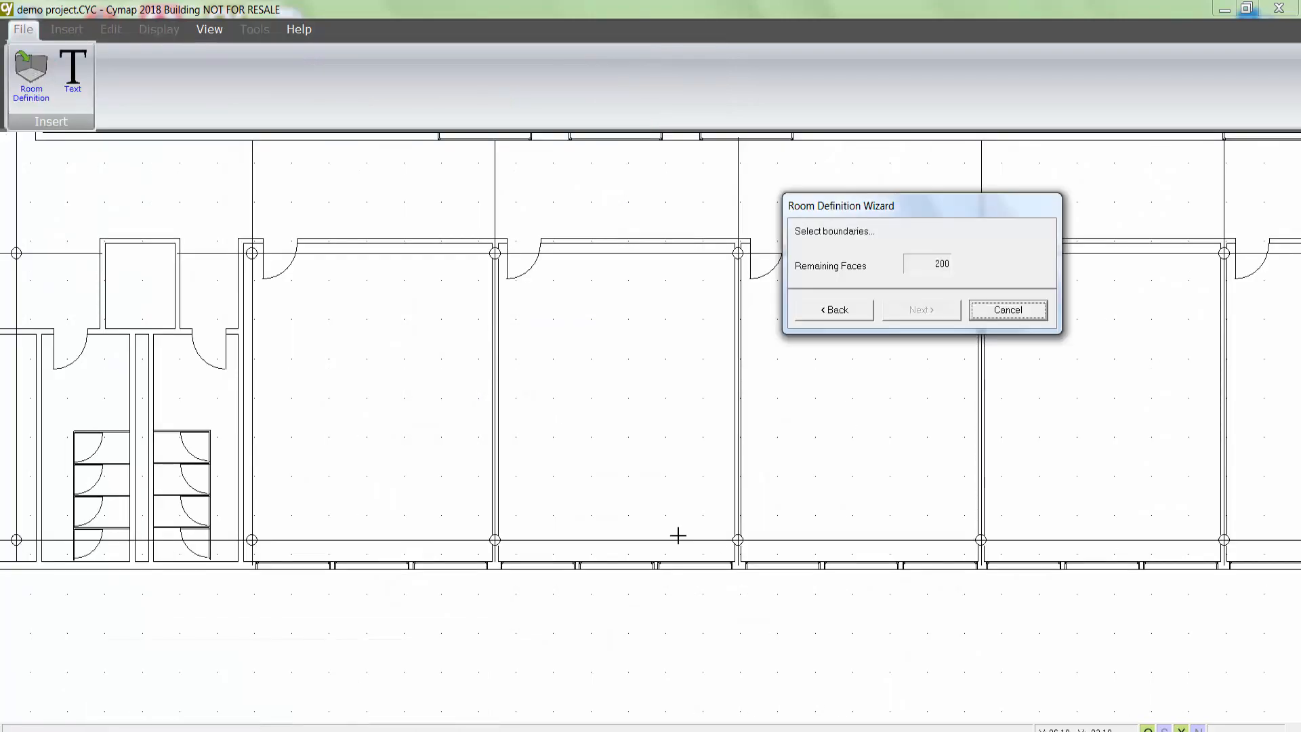
- Trace the closed boundary of the office bay second from the toilets along its wall corners
{"action": "left_click", "coordinate": [497, 244]}
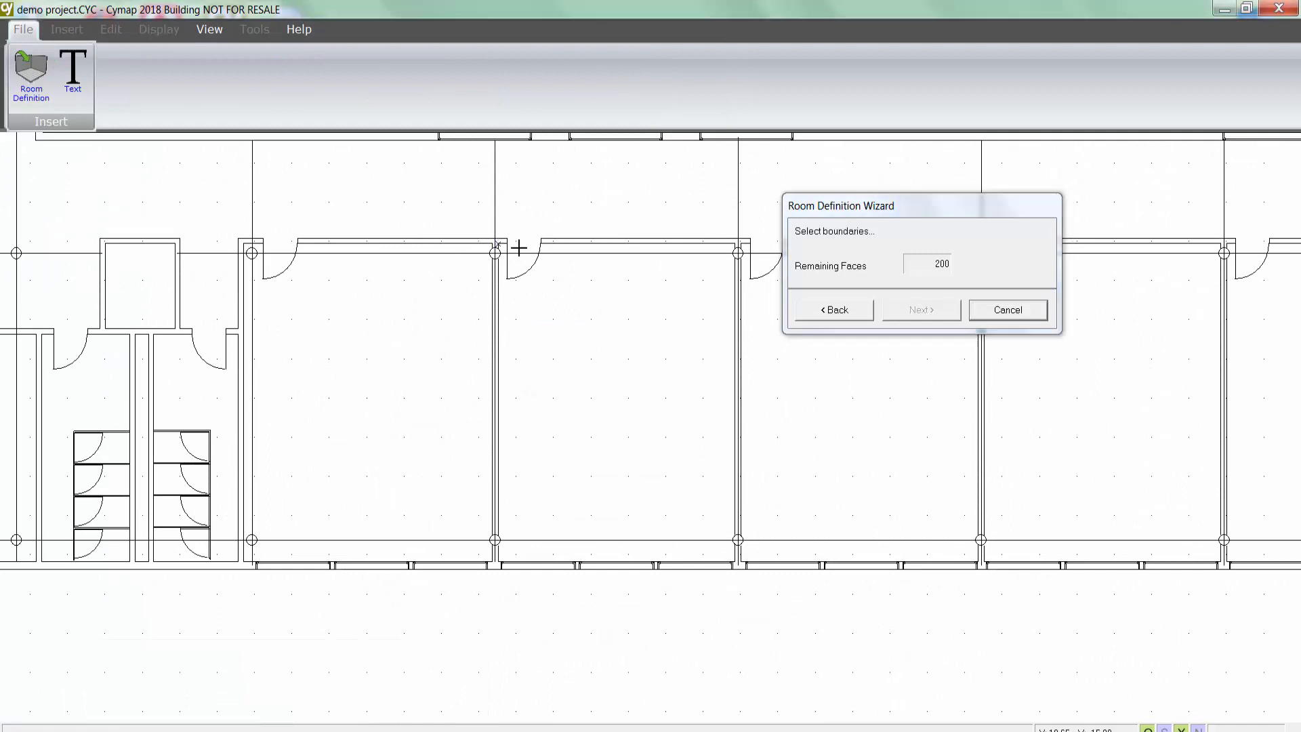
{"action": "left_click", "coordinate": [670, 243]}
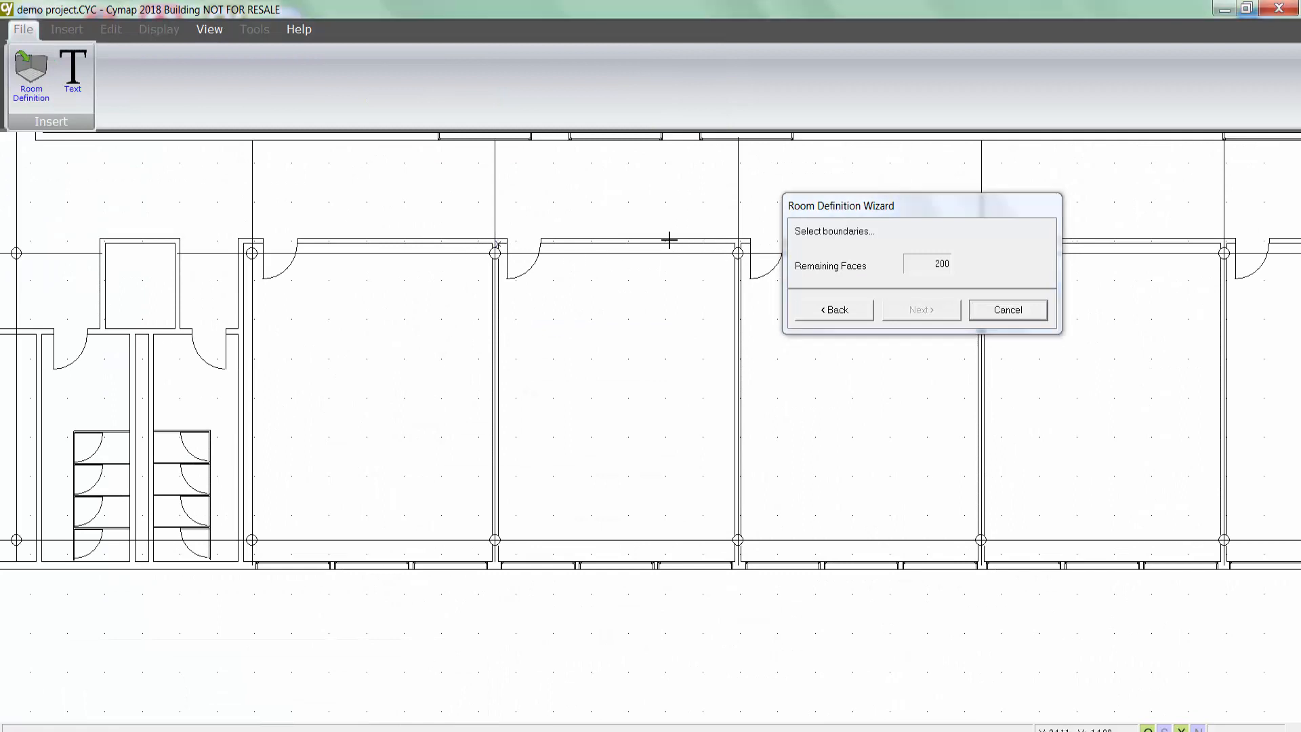
{"action": "left_click", "coordinate": [736, 243]}
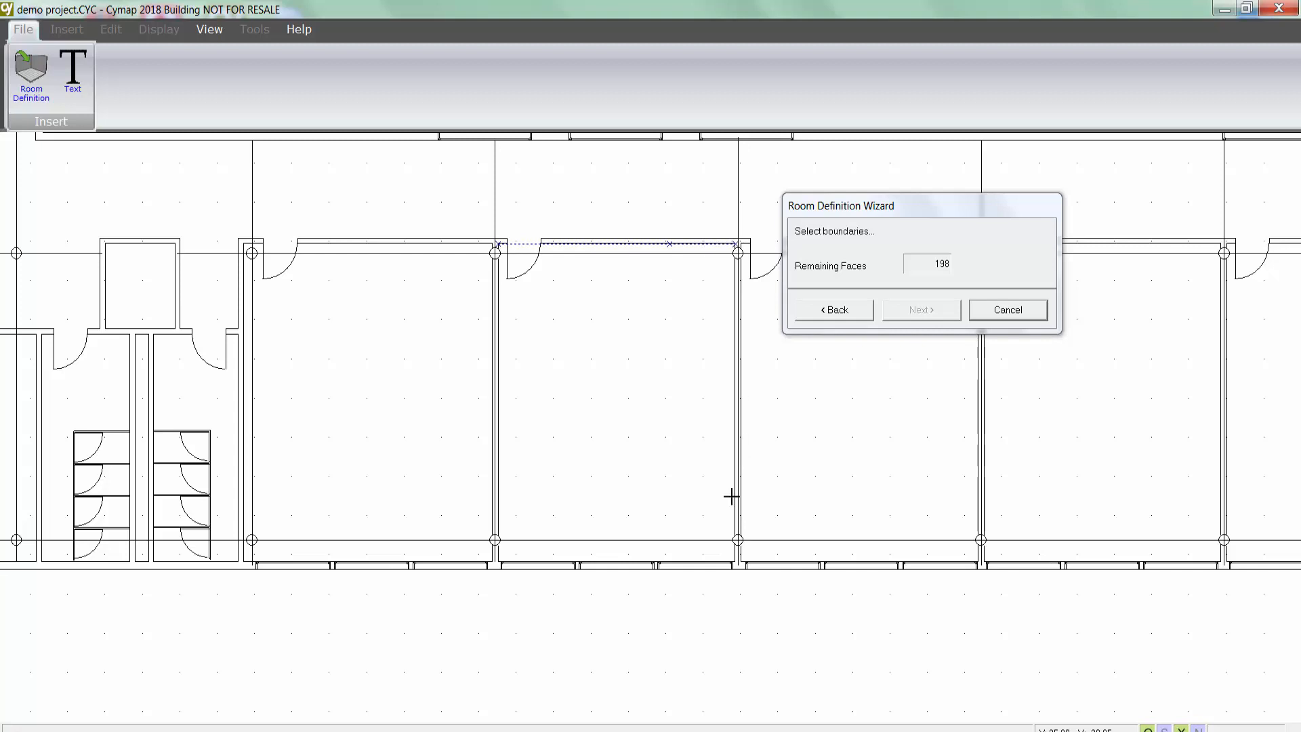
{"action": "left_click", "coordinate": [735, 562]}
{"action": "left_click", "coordinate": [497, 563]}
{"action": "left_click", "coordinate": [499, 244]}
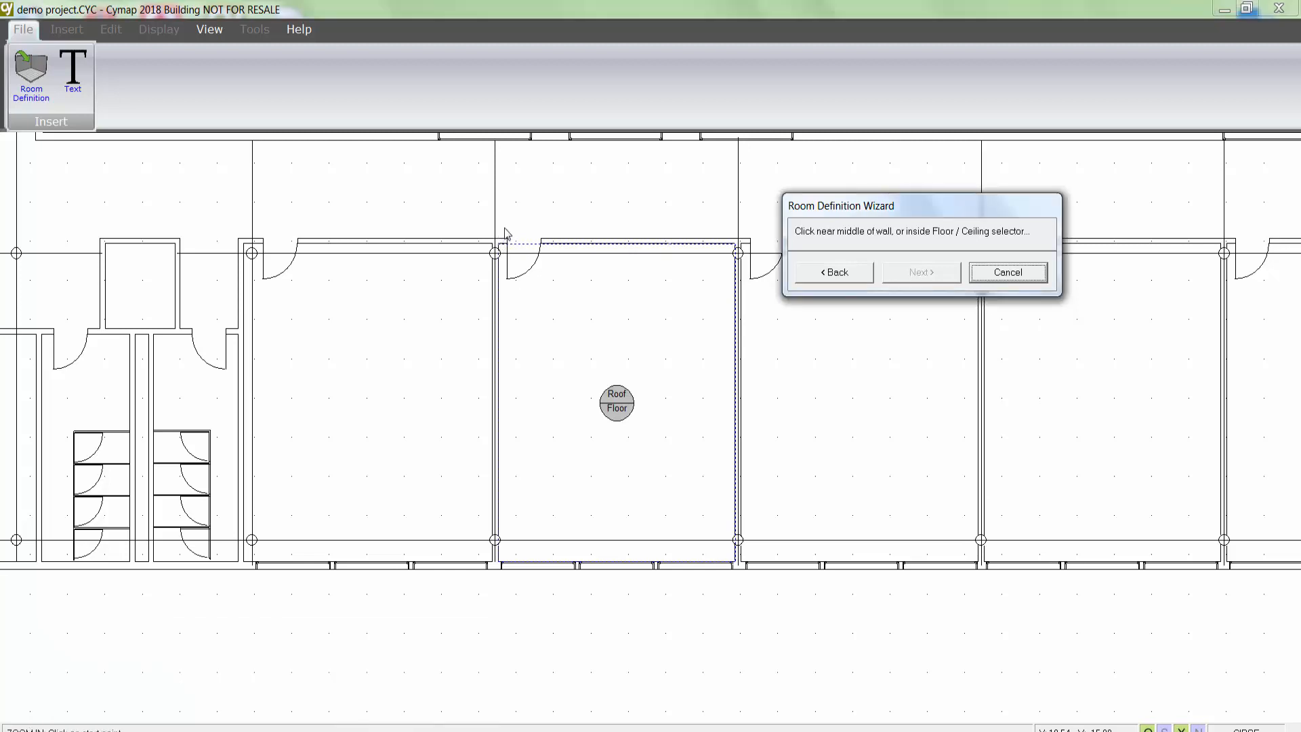
- Add the first window to the office's external wall with a 0.80 m start height and 2.00 m element height
{"action": "left_click", "coordinate": [611, 567]}
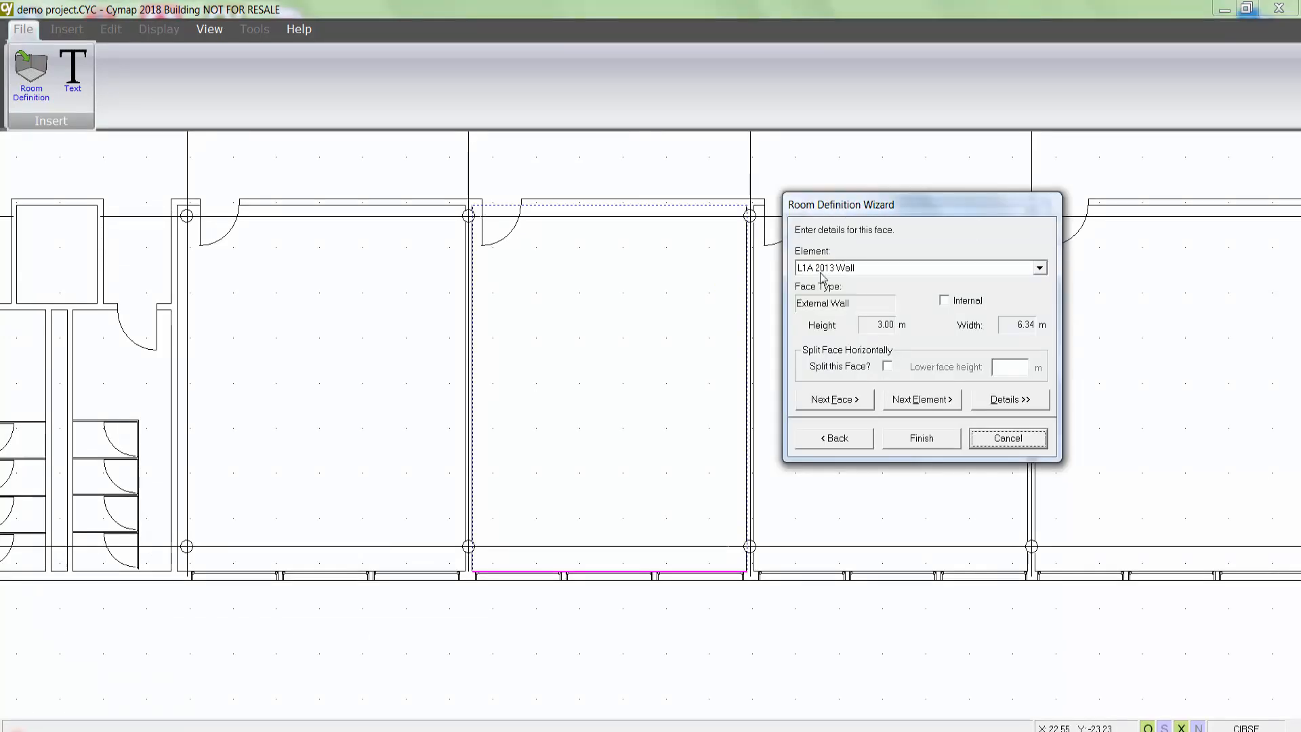
{"action": "left_click", "coordinate": [925, 402]}
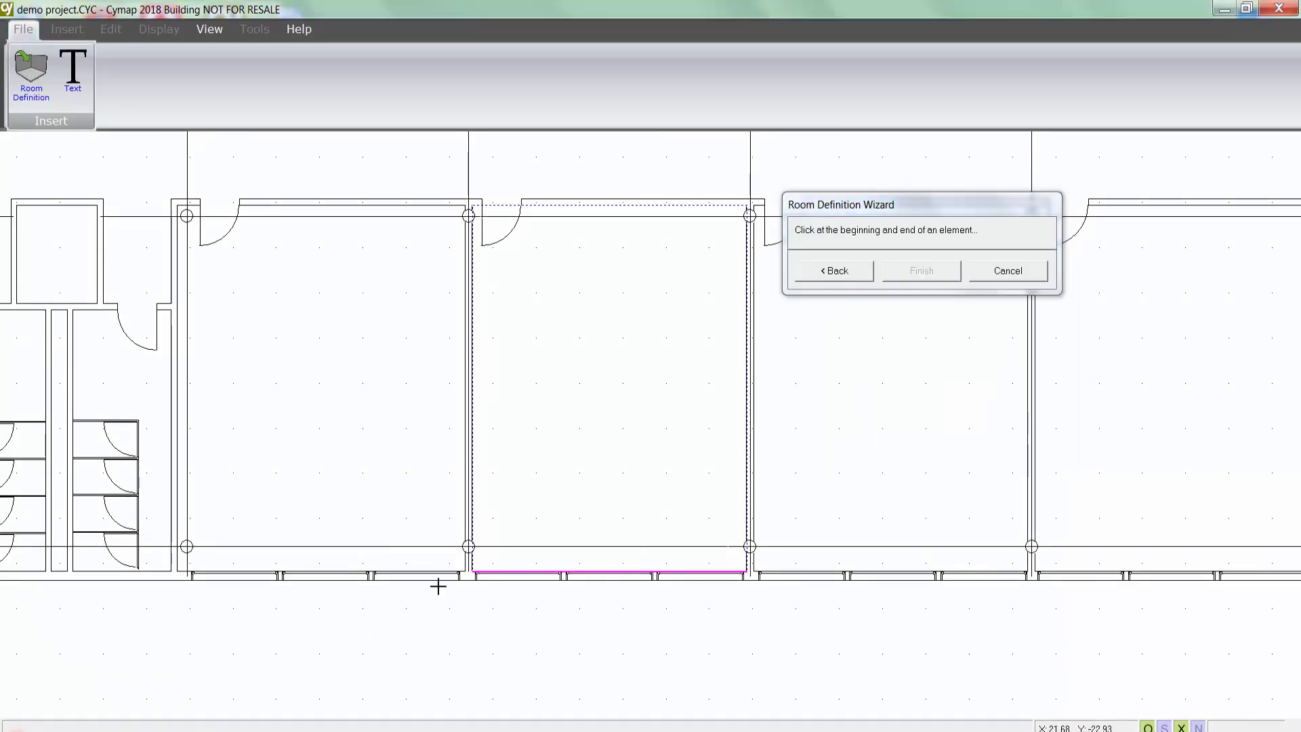
{"action": "left_click", "coordinate": [559, 573]}
{"action": "double_click", "coordinate": [967, 337]}
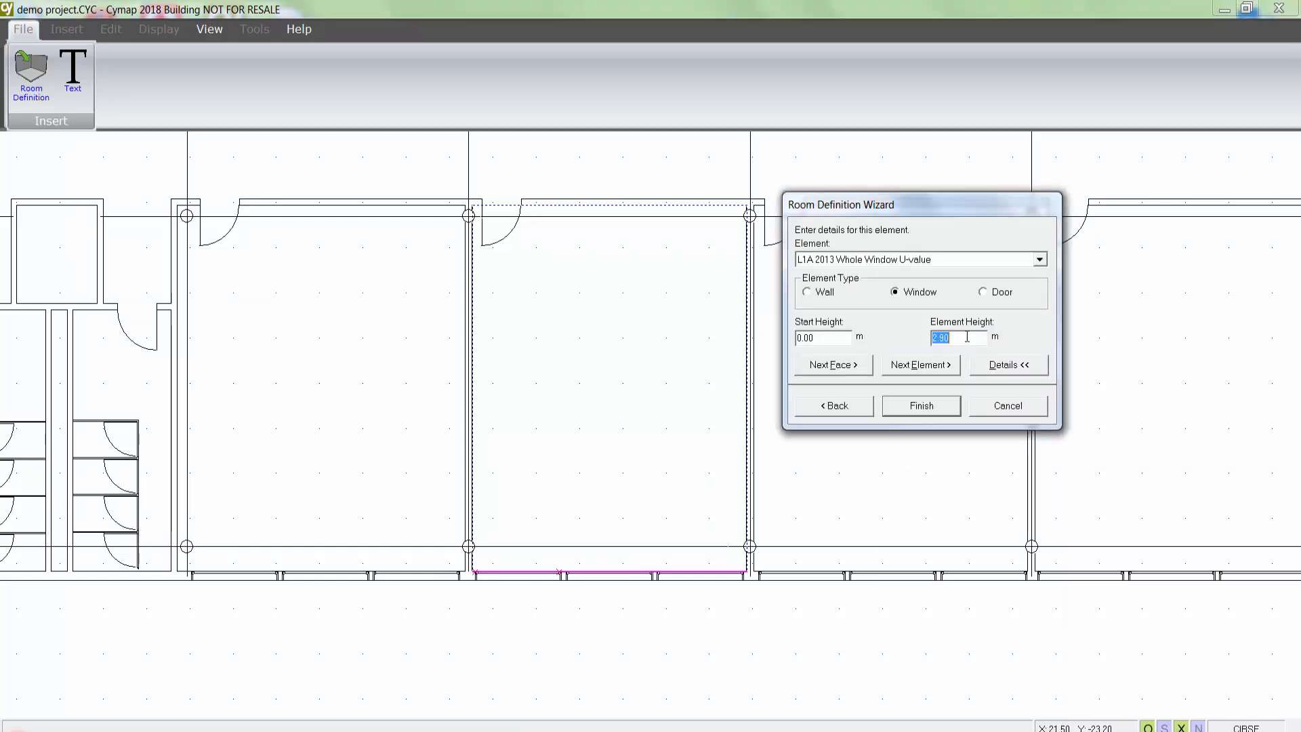
{"action": "type", "text": "2"}
{"action": "double_click", "coordinate": [824, 336]}
{"action": "key", "text": "BackSpace"}
{"action": "type", "text": "8"}
- Add the middle window to the external wall with the same heights and finish the room definition
{"action": "left_click", "coordinate": [920, 365]}
{"action": "left_click", "coordinate": [567, 571]}
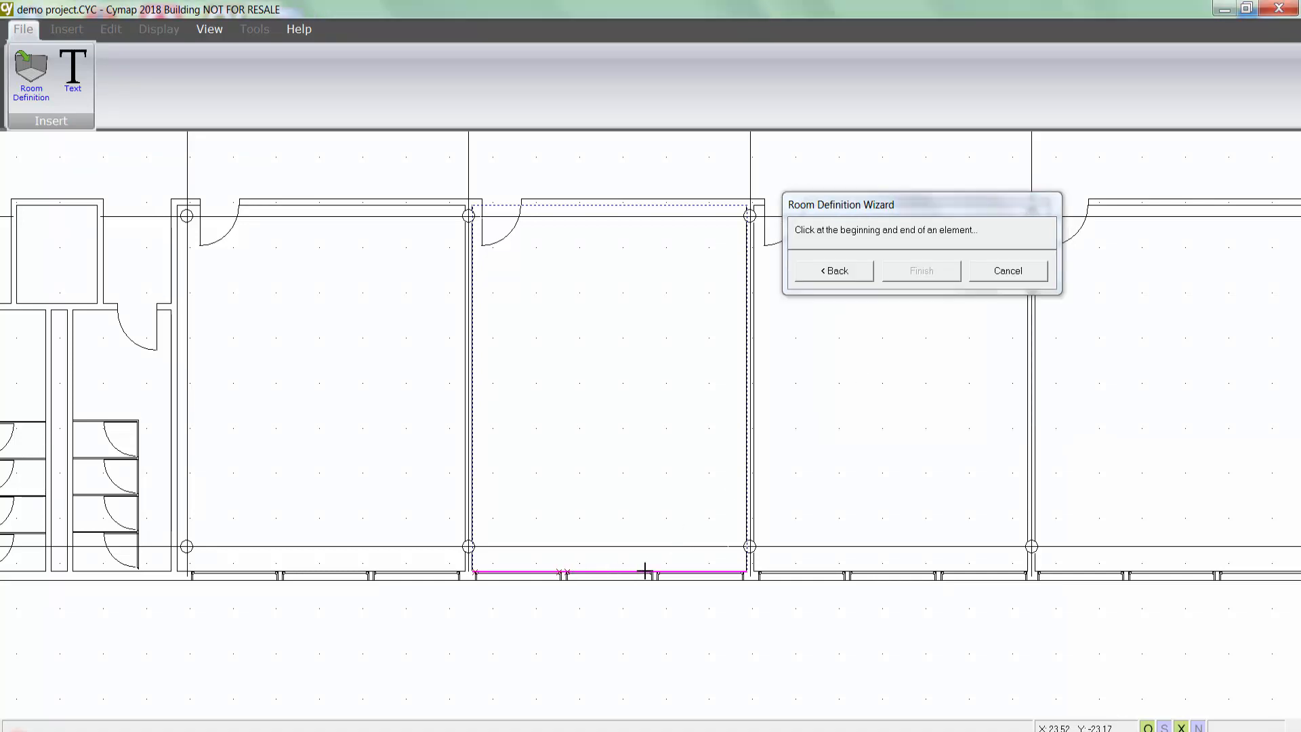
{"action": "left_click", "coordinate": [652, 572]}
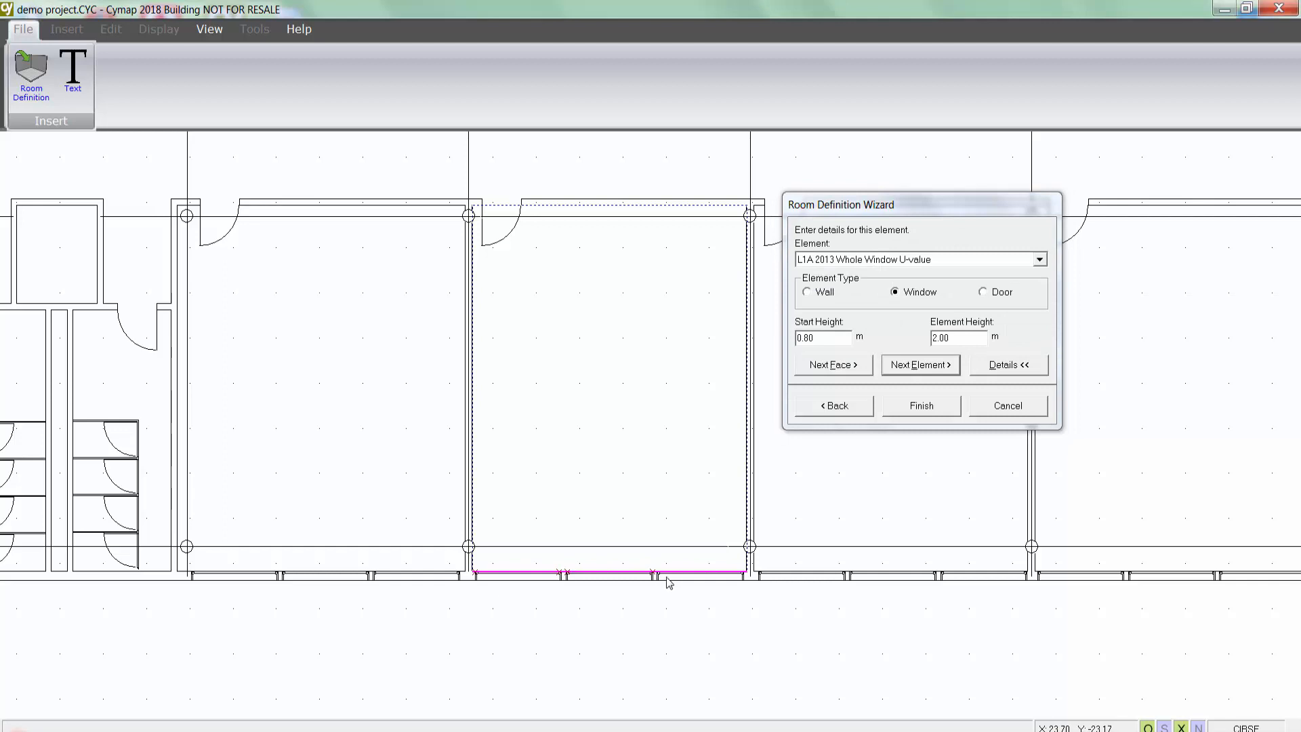
{"action": "left_click", "coordinate": [920, 405]}
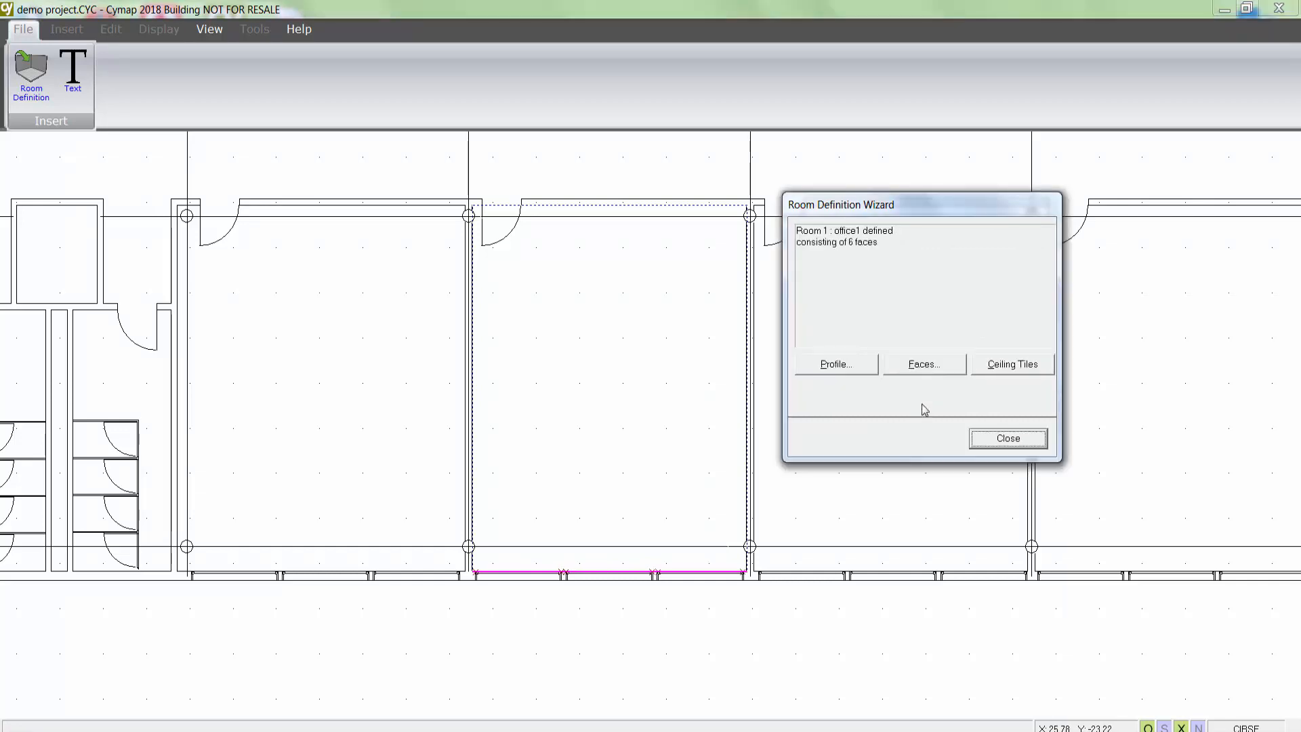
- Add 600 x 600 mm ceiling tiles to the office with a tile centre at the room centre, and end room definition
{"action": "left_click", "coordinate": [1011, 370]}
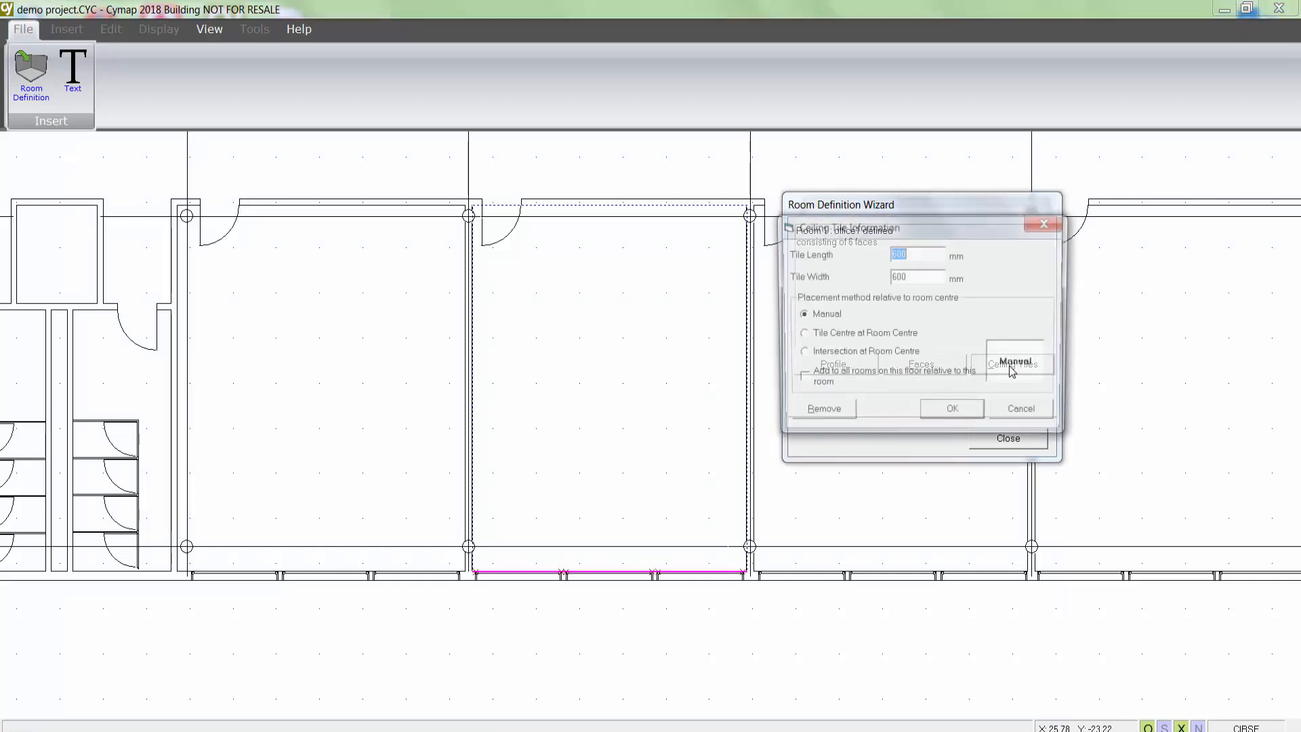
{"action": "left_click", "coordinate": [817, 336]}
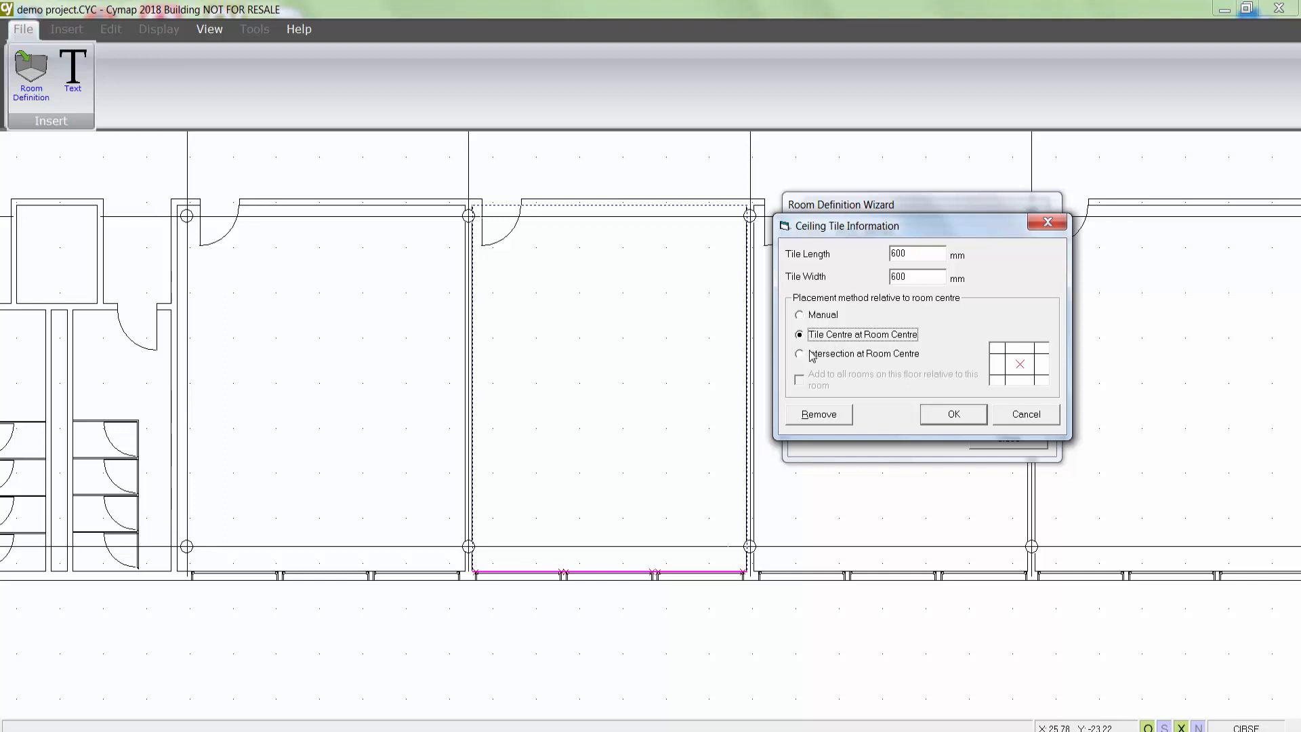
{"action": "left_click", "coordinate": [815, 353]}
{"action": "left_click", "coordinate": [828, 335]}
{"action": "left_click", "coordinate": [959, 419]}
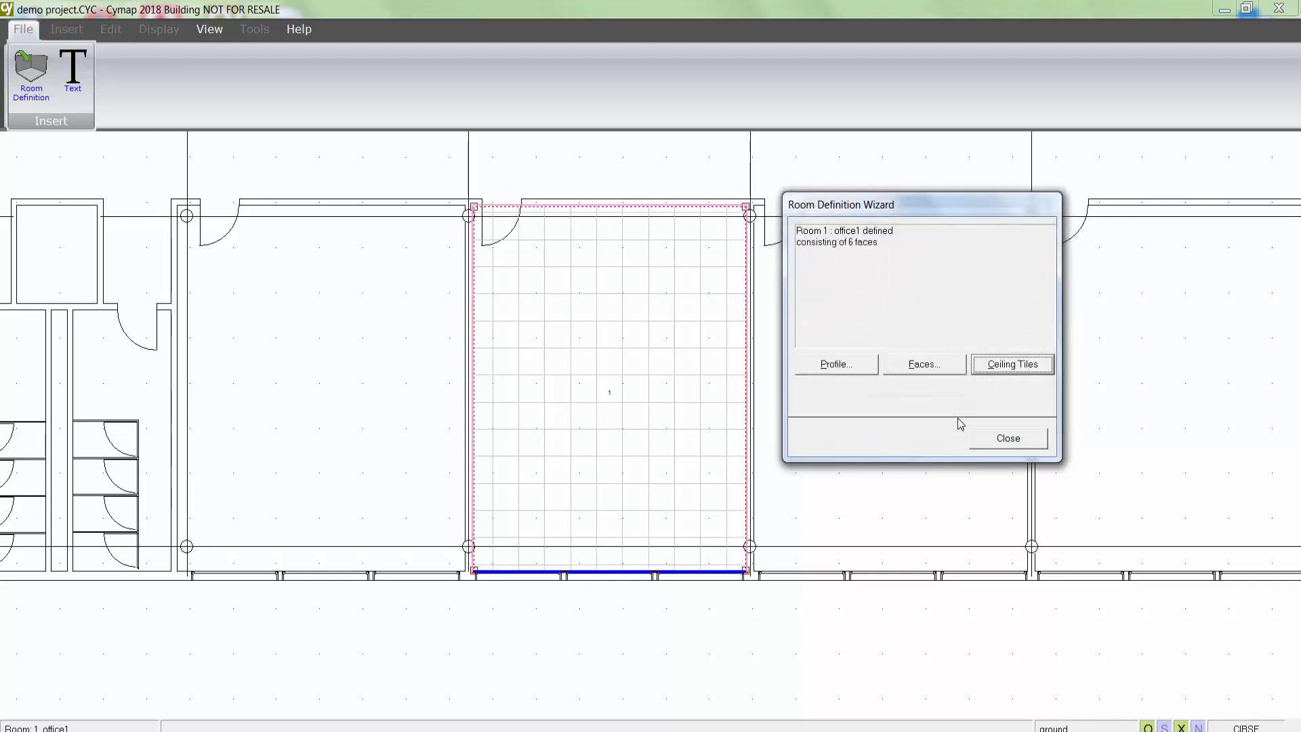
{"action": "left_click", "coordinate": [1008, 439]}
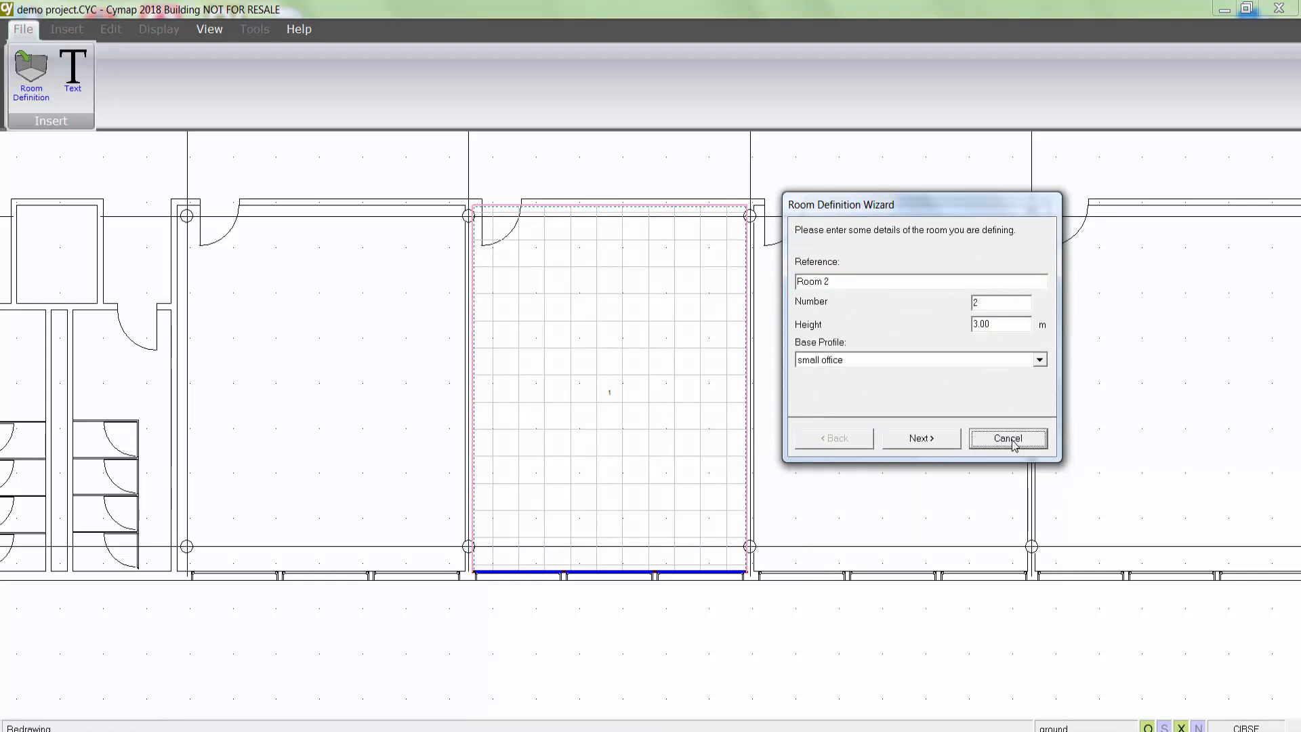
{"action": "left_click", "coordinate": [1010, 439]}
- Copy the defined office into the empty bay adjoining it on the side away from the toilets
{"action": "right_click", "coordinate": [669, 384]}
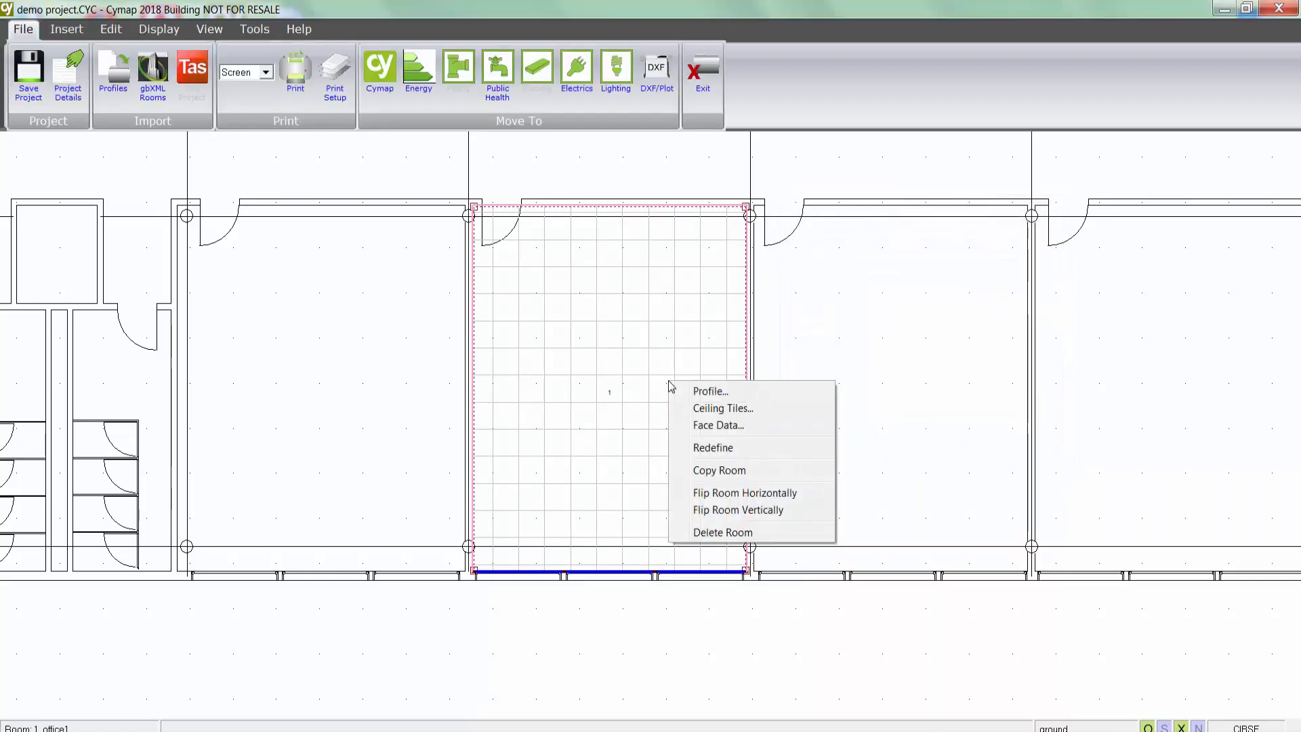
{"action": "left_click", "coordinate": [708, 470]}
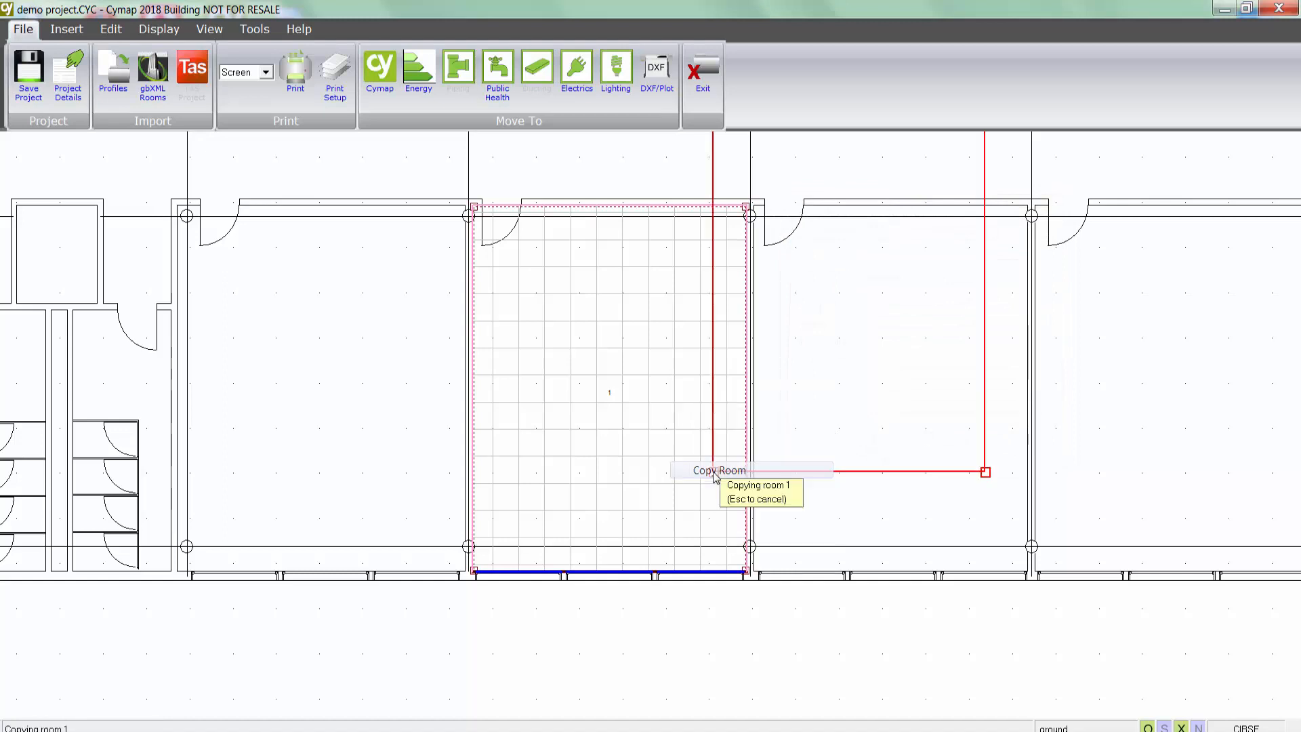
{"action": "left_click", "coordinate": [754, 573]}
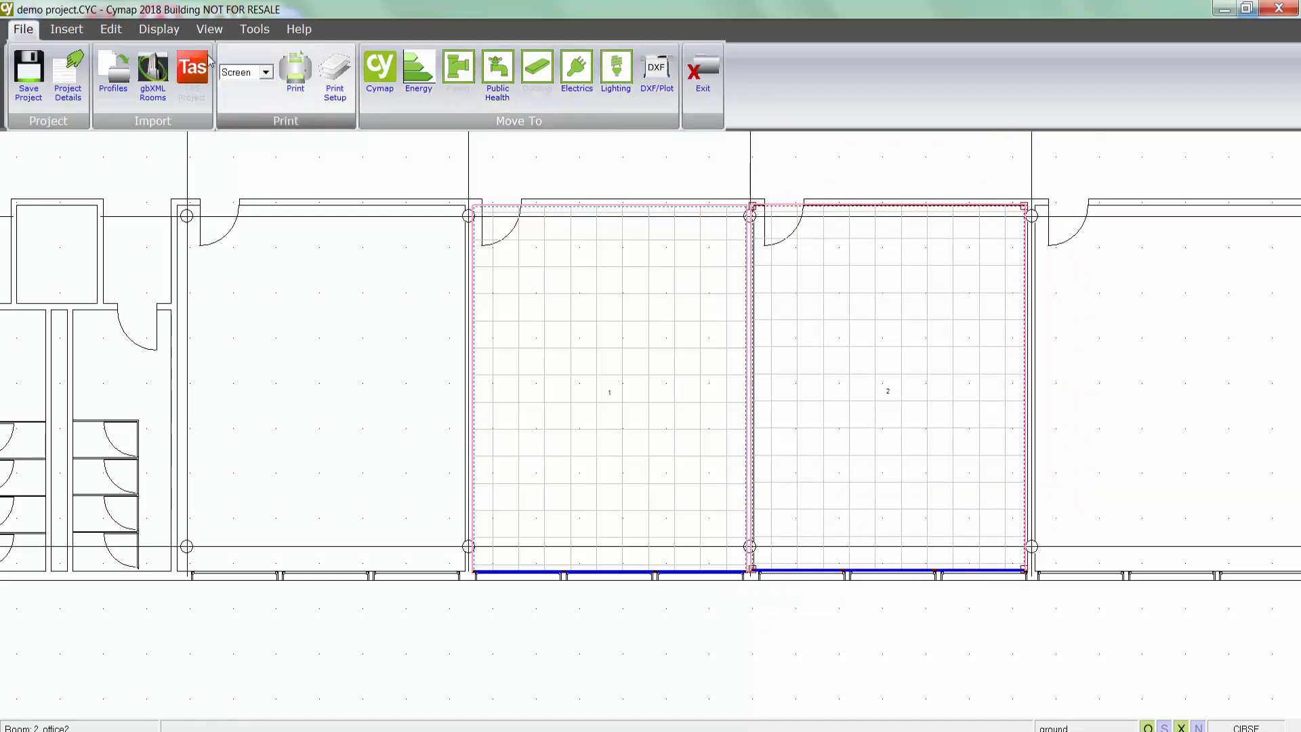
- Copy the rooms from the ground floor to Floor 2 and the second floor, keeping the default copy options
{"action": "left_click", "coordinate": [111, 28]}
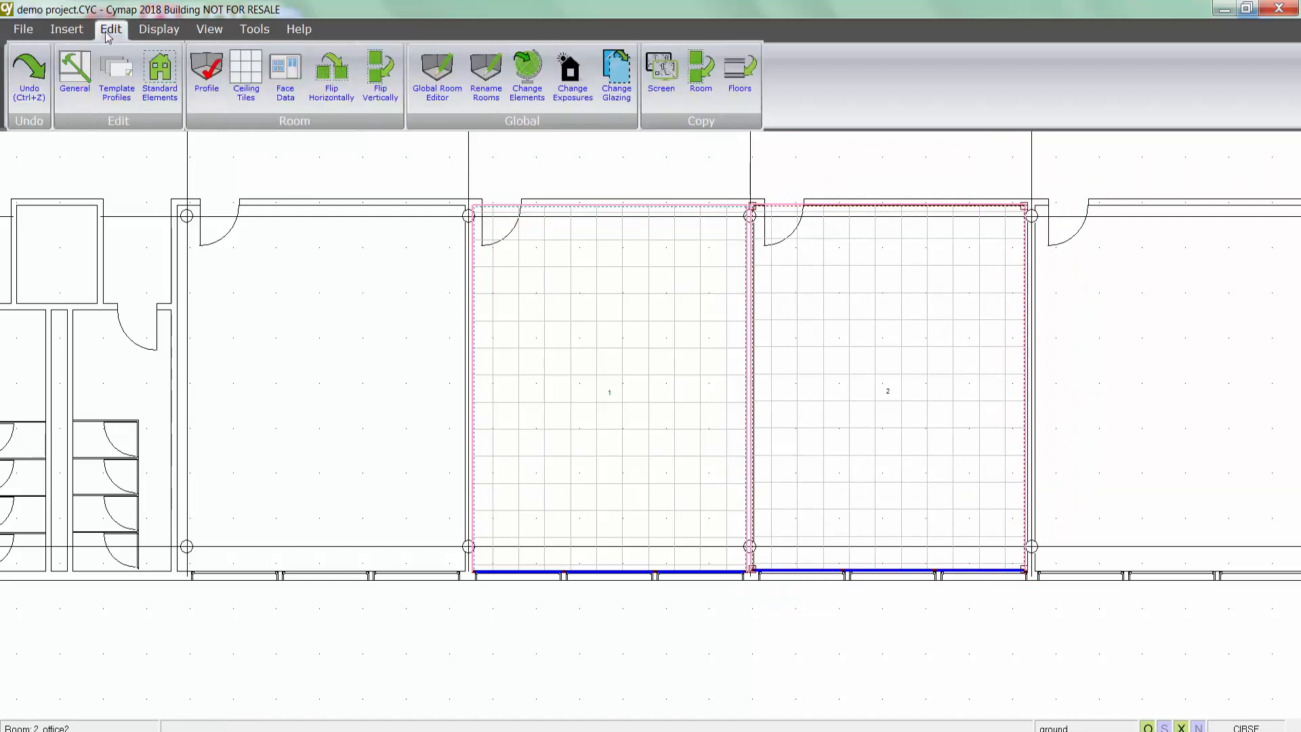
{"action": "left_click", "coordinate": [729, 76]}
{"action": "left_click", "coordinate": [530, 315]}
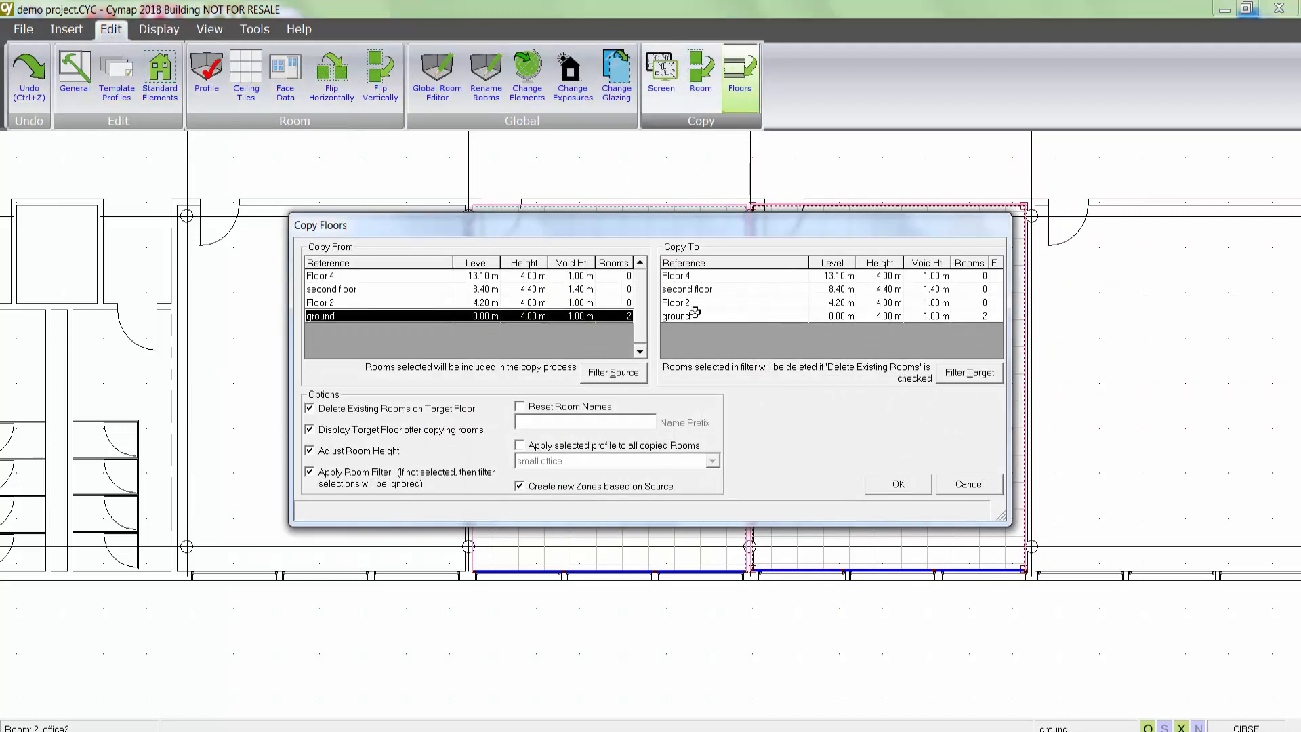
{"action": "left_click", "coordinate": [692, 303]}
{"action": "left_click", "coordinate": [692, 291], "text": "ctrl"}
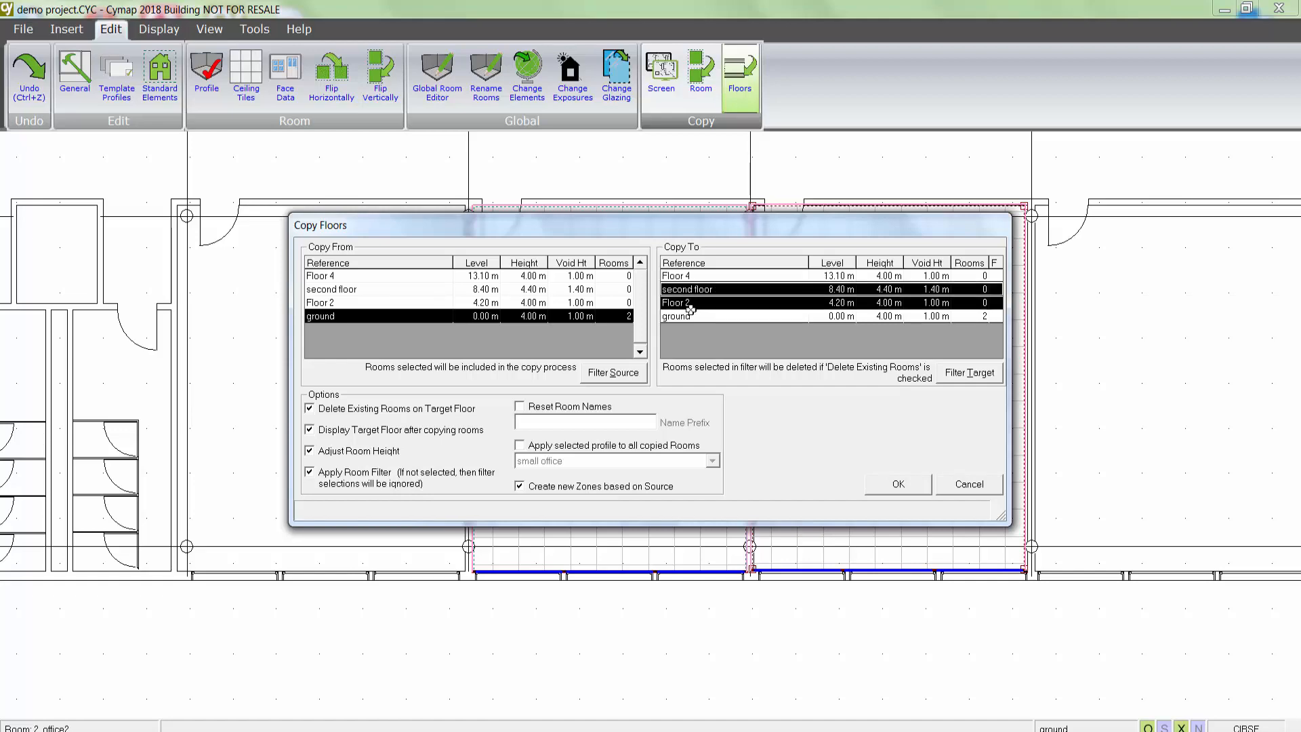
{"action": "left_click", "coordinate": [899, 484]}
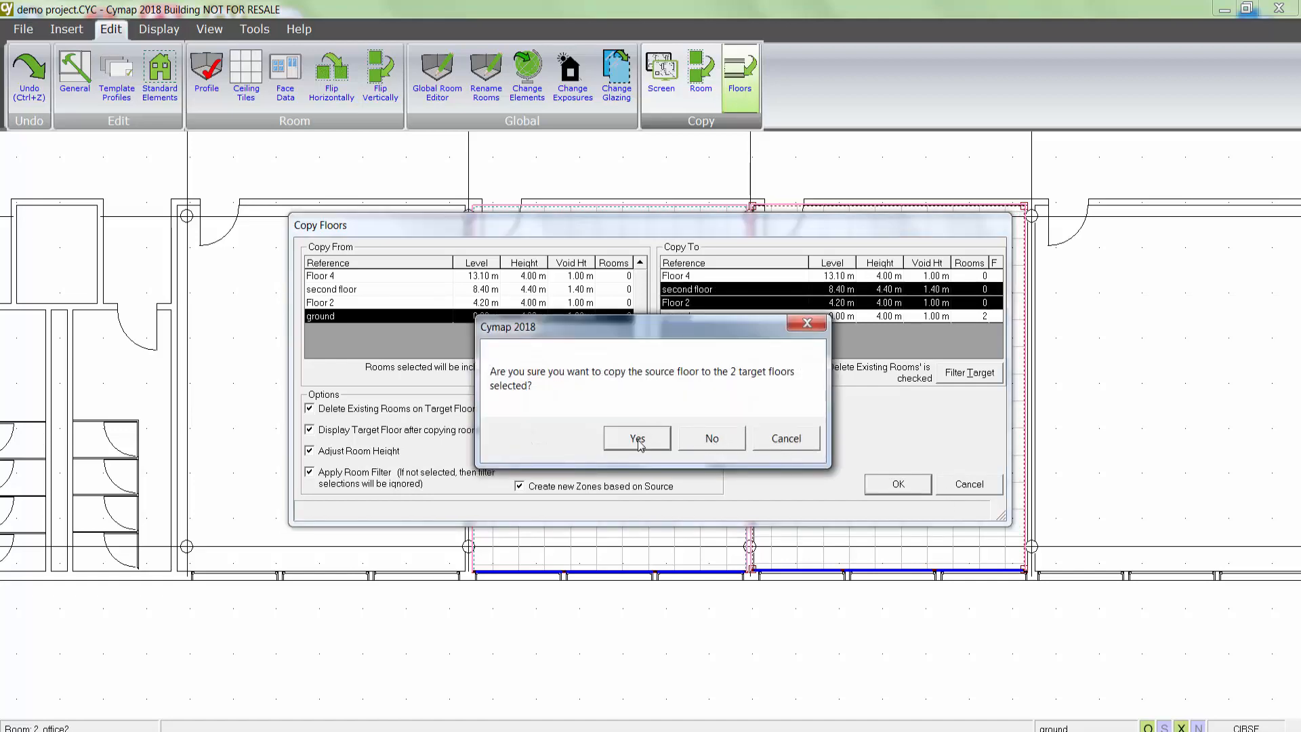
{"action": "left_click", "coordinate": [637, 439]}
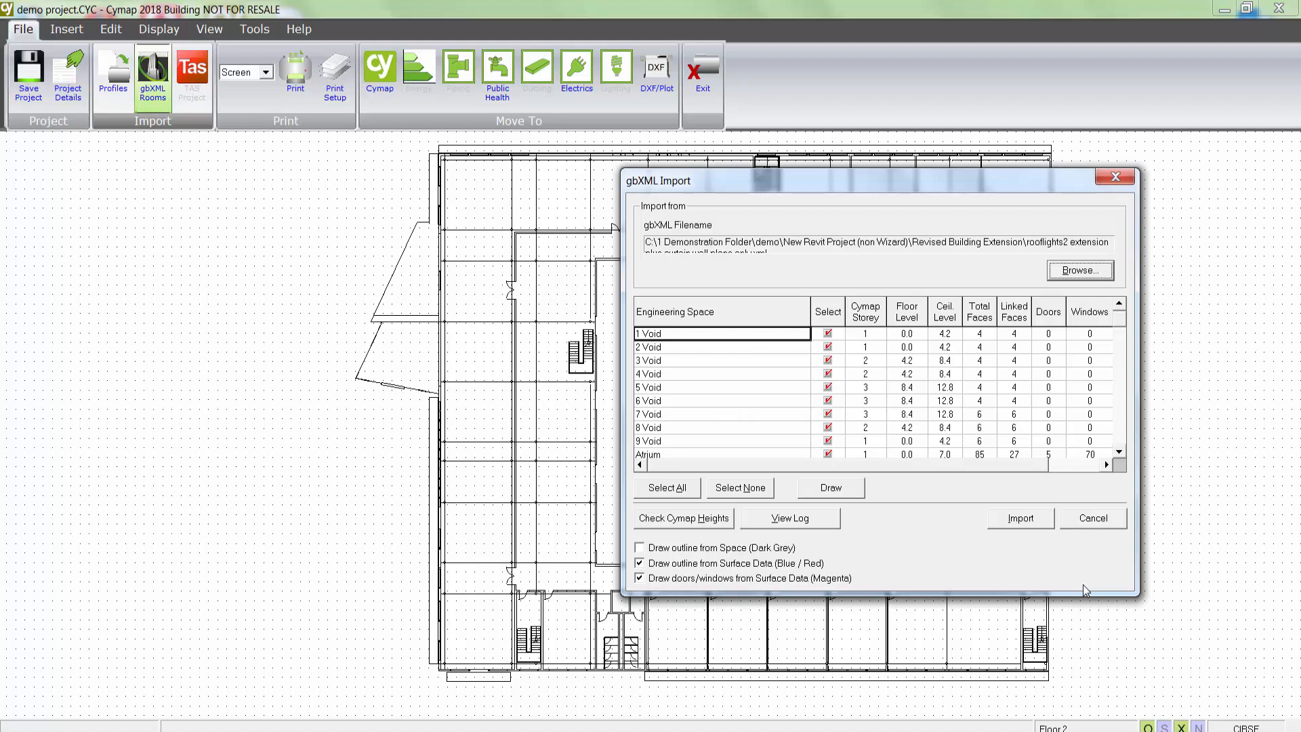
- Import all the selected engineering spaces from the gbXML file as rooms and close the import
{"action": "left_click", "coordinate": [1028, 524]}
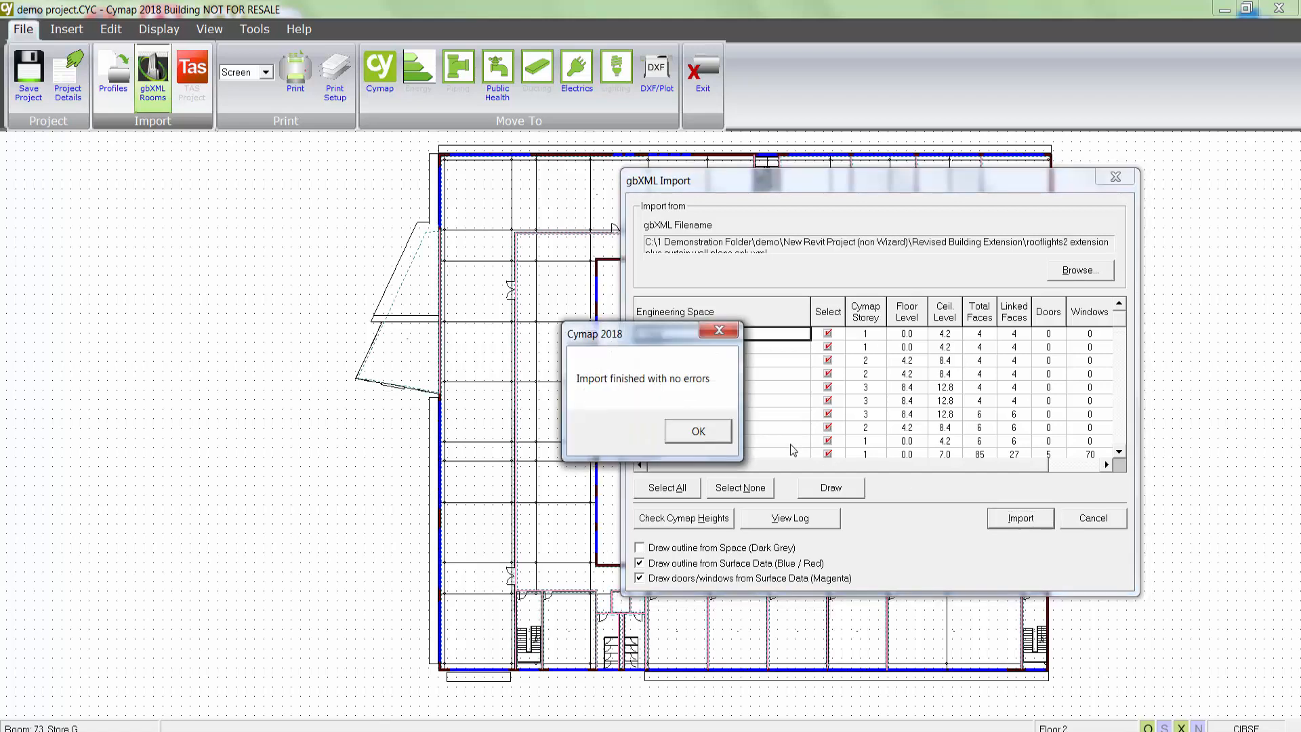
{"action": "left_click", "coordinate": [708, 429]}
{"action": "left_click", "coordinate": [1085, 520]}
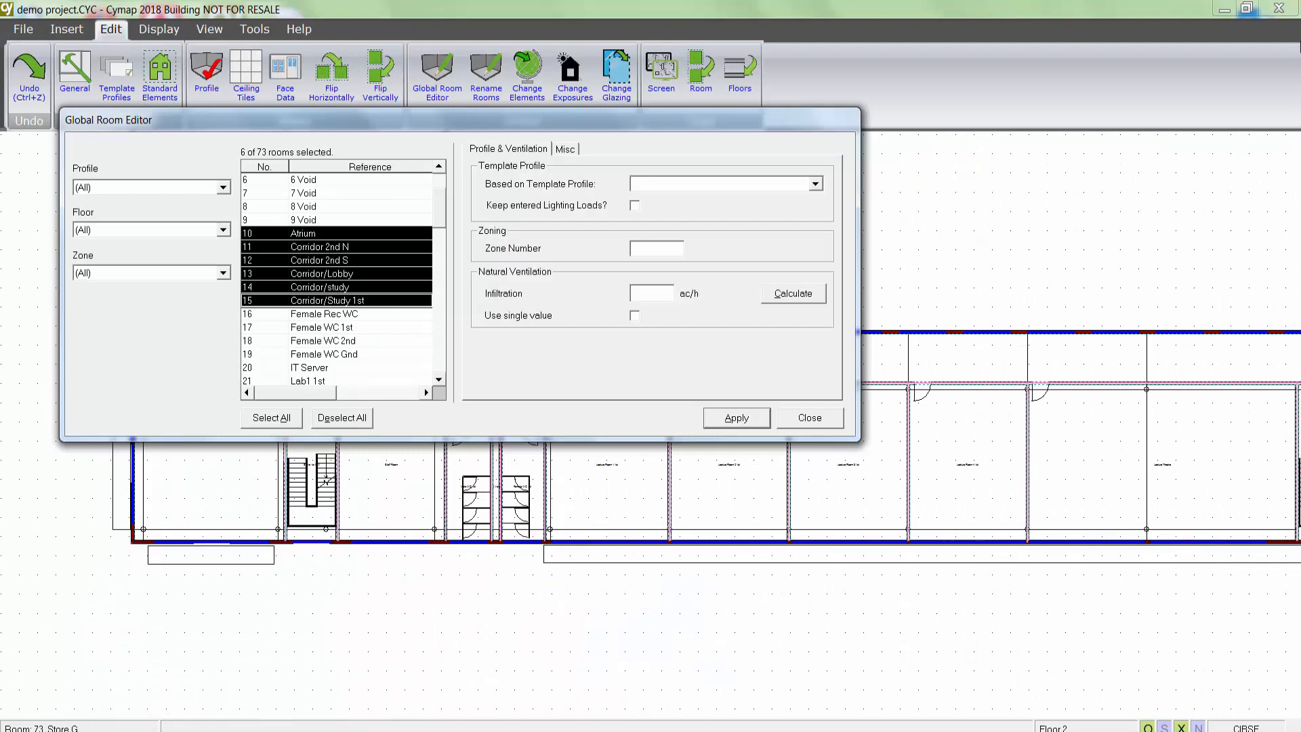
- Apply the Circulation template profile to the atrium and the five corridor rooms in the Global Room Editor
{"action": "left_click", "coordinate": [813, 181]}
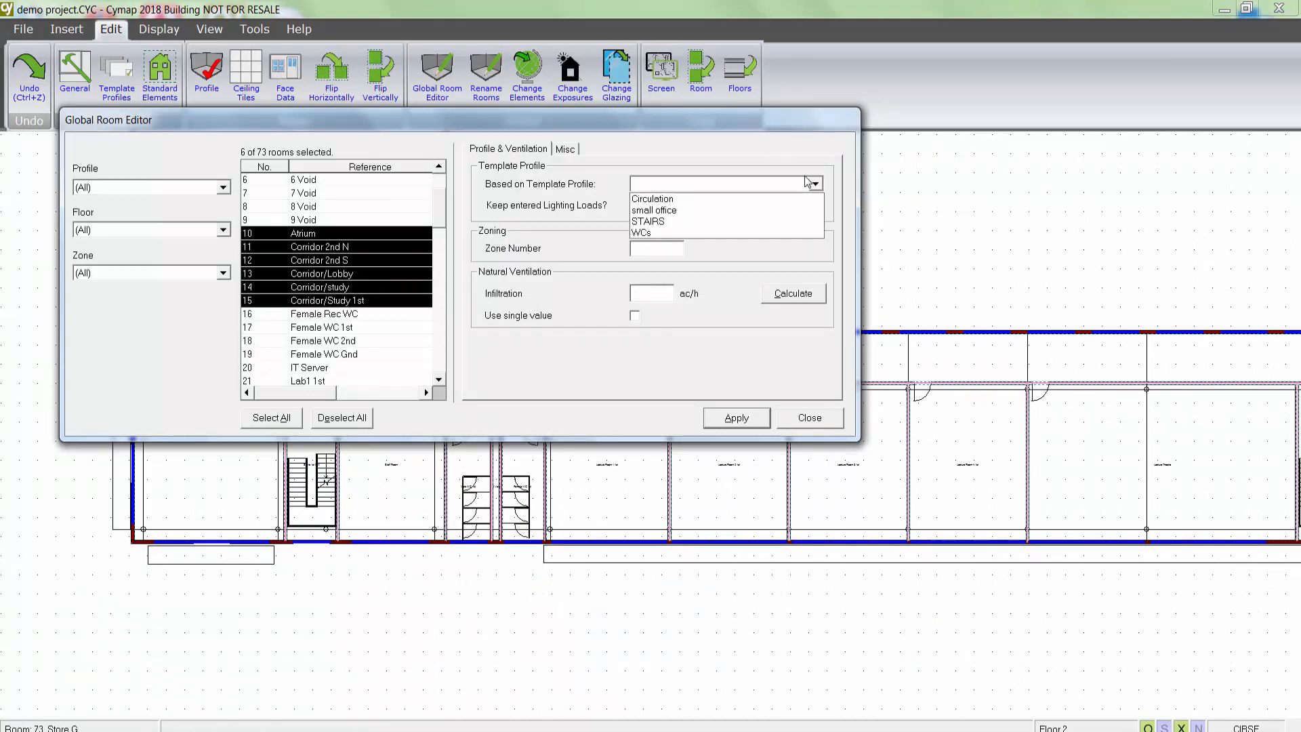
{"action": "left_click", "coordinate": [687, 198]}
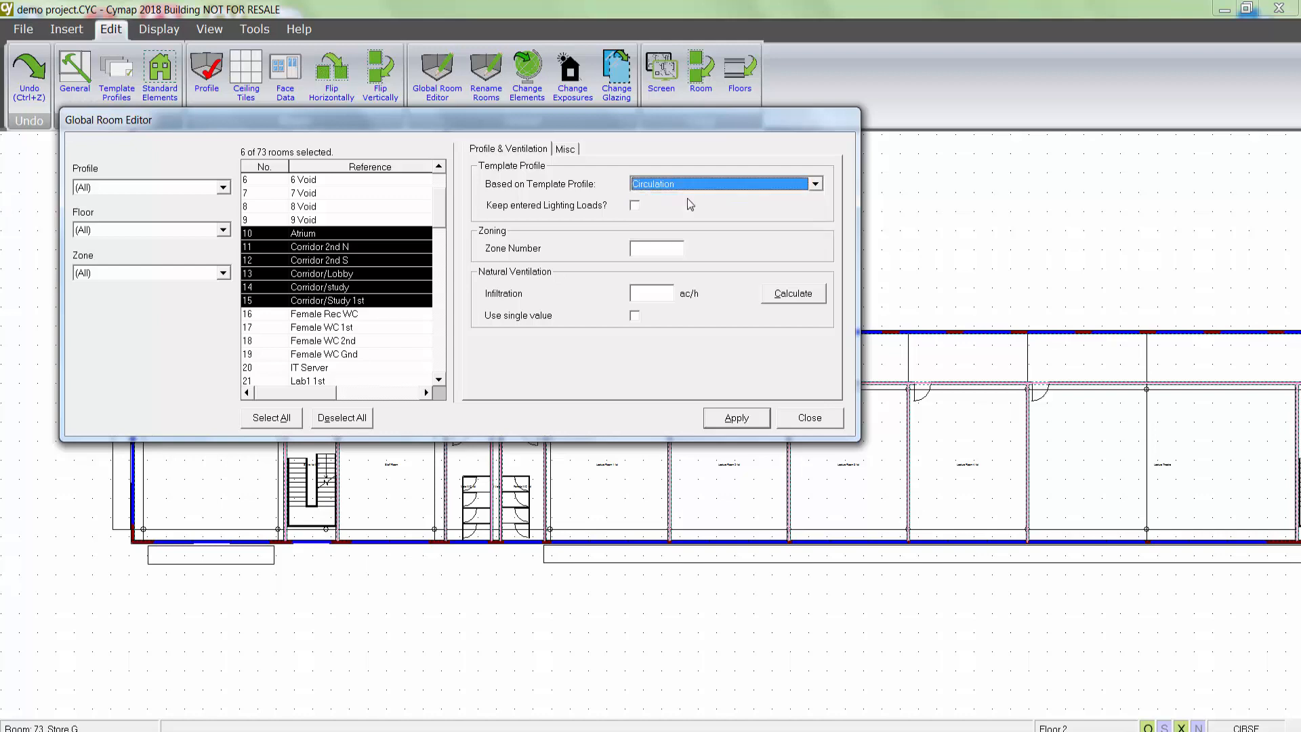
{"action": "left_click", "coordinate": [734, 419]}
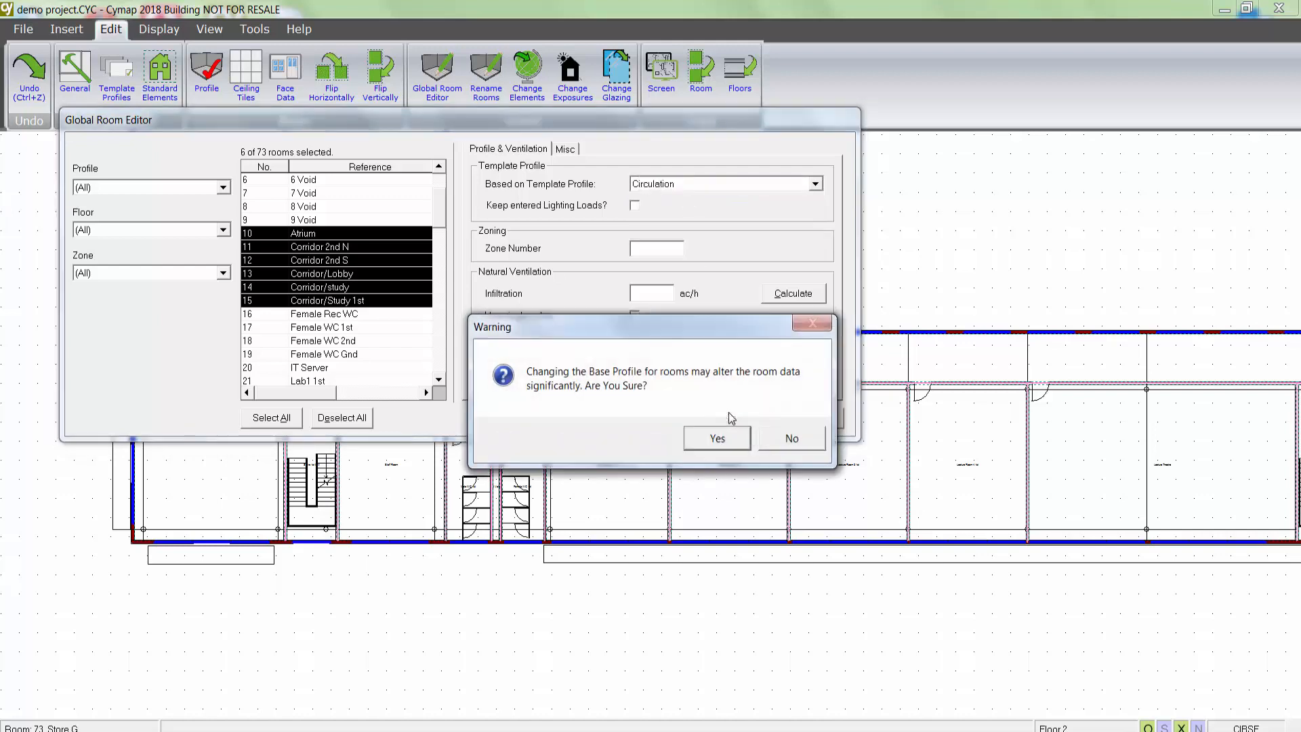
{"action": "left_click", "coordinate": [718, 439]}
{"action": "left_click", "coordinate": [718, 438]}
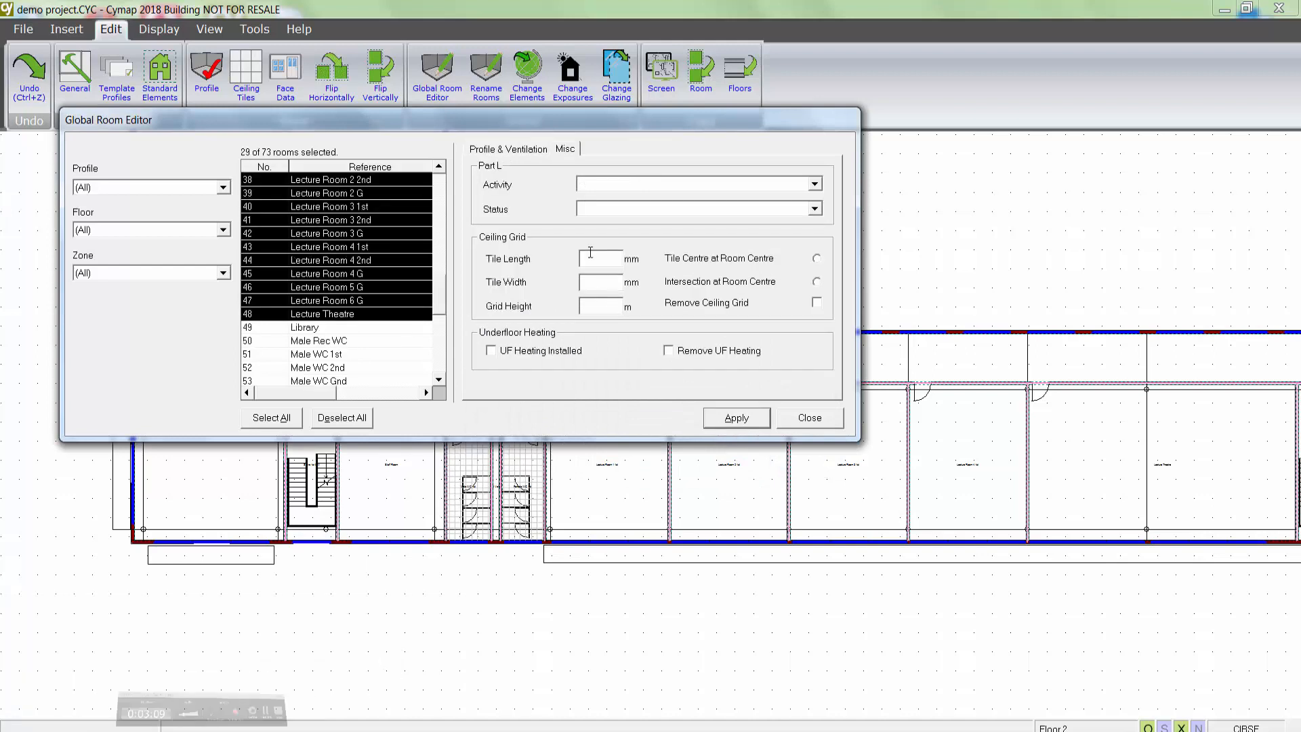
- Give the selected rooms, including the lecture rooms, a 600 x 600 mm ceiling grid at 3 m height with a tile centre at room centre
{"action": "type", "text": "00"}
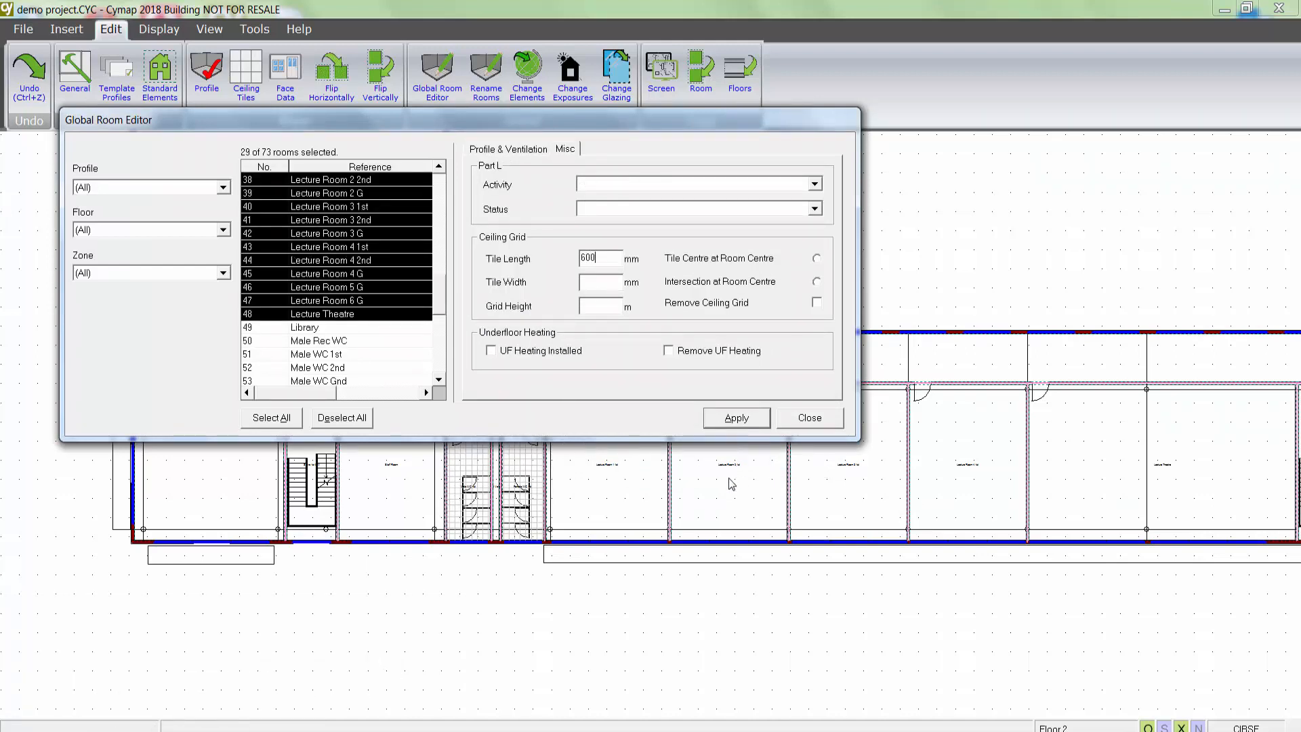
{"action": "left_click", "coordinate": [609, 283]}
{"action": "left_click", "coordinate": [606, 308]}
{"action": "type", "text": "3"}
{"action": "left_click", "coordinate": [817, 258]}
{"action": "left_click", "coordinate": [735, 419]}
{"action": "left_click", "coordinate": [725, 436]}
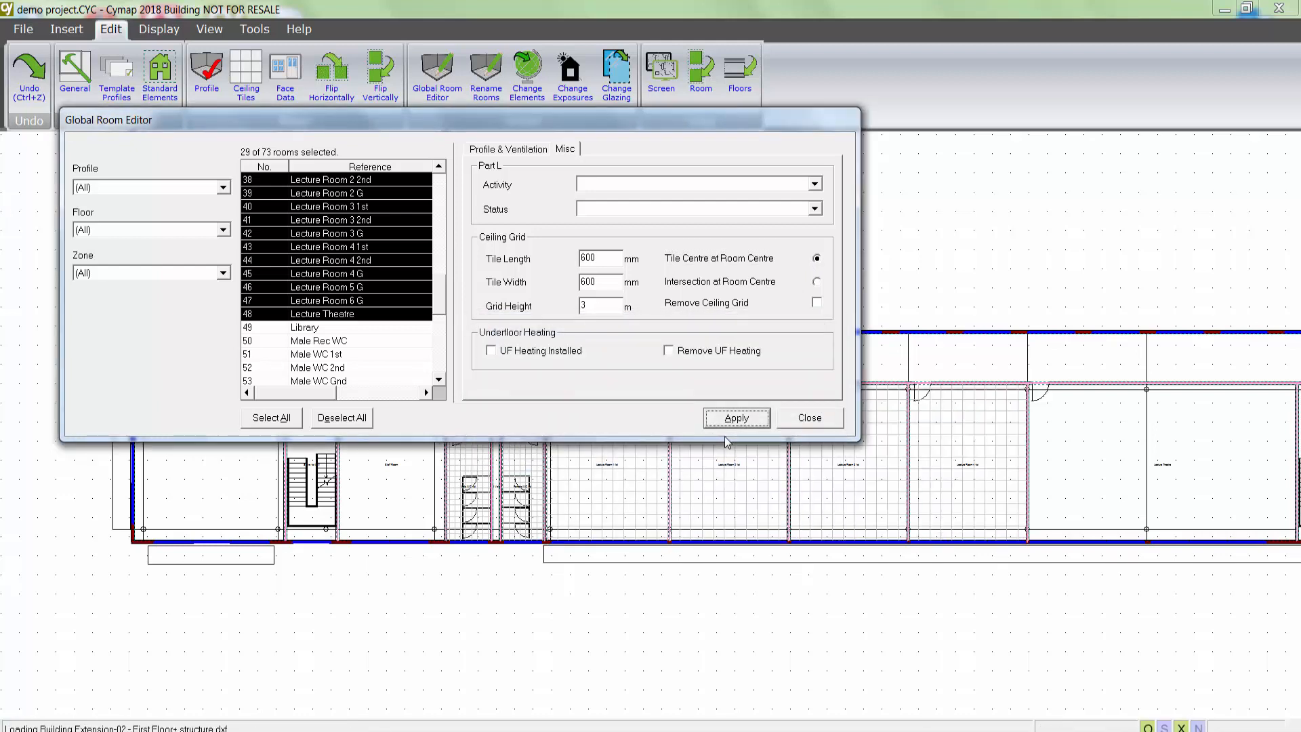
{"action": "left_click", "coordinate": [726, 435]}
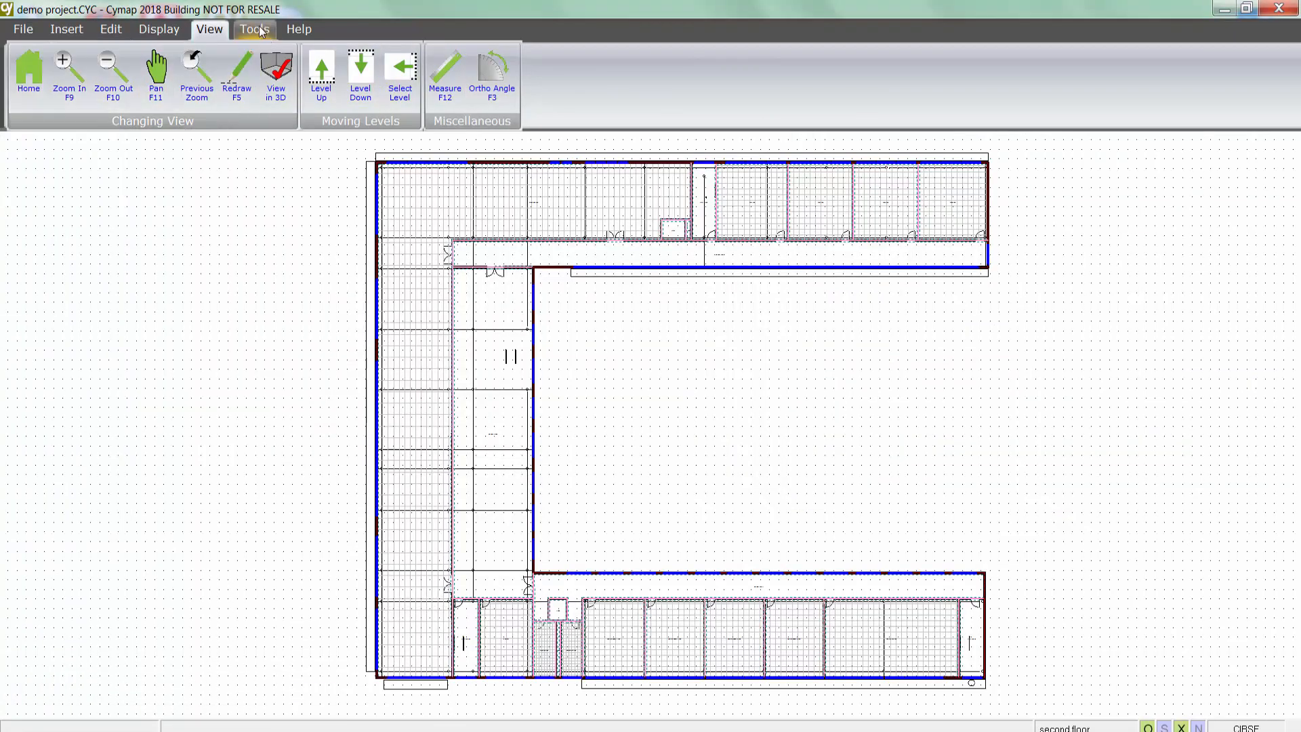
- Examine the external wall fabrics and the window types in the project's element library
{"action": "left_click", "coordinate": [254, 29]}
{"action": "left_click", "coordinate": [29, 72]}
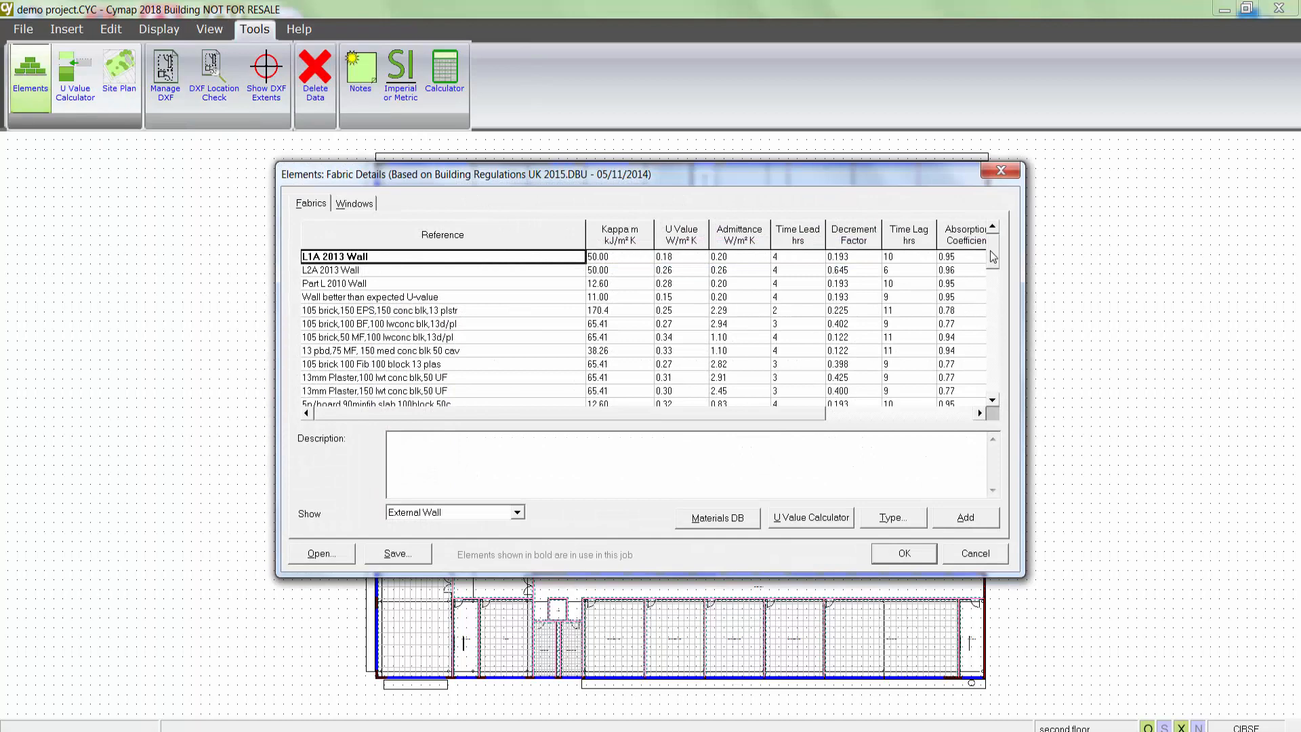
{"action": "left_click_drag", "start_coordinate": [992, 254], "coordinate": [992, 378]}
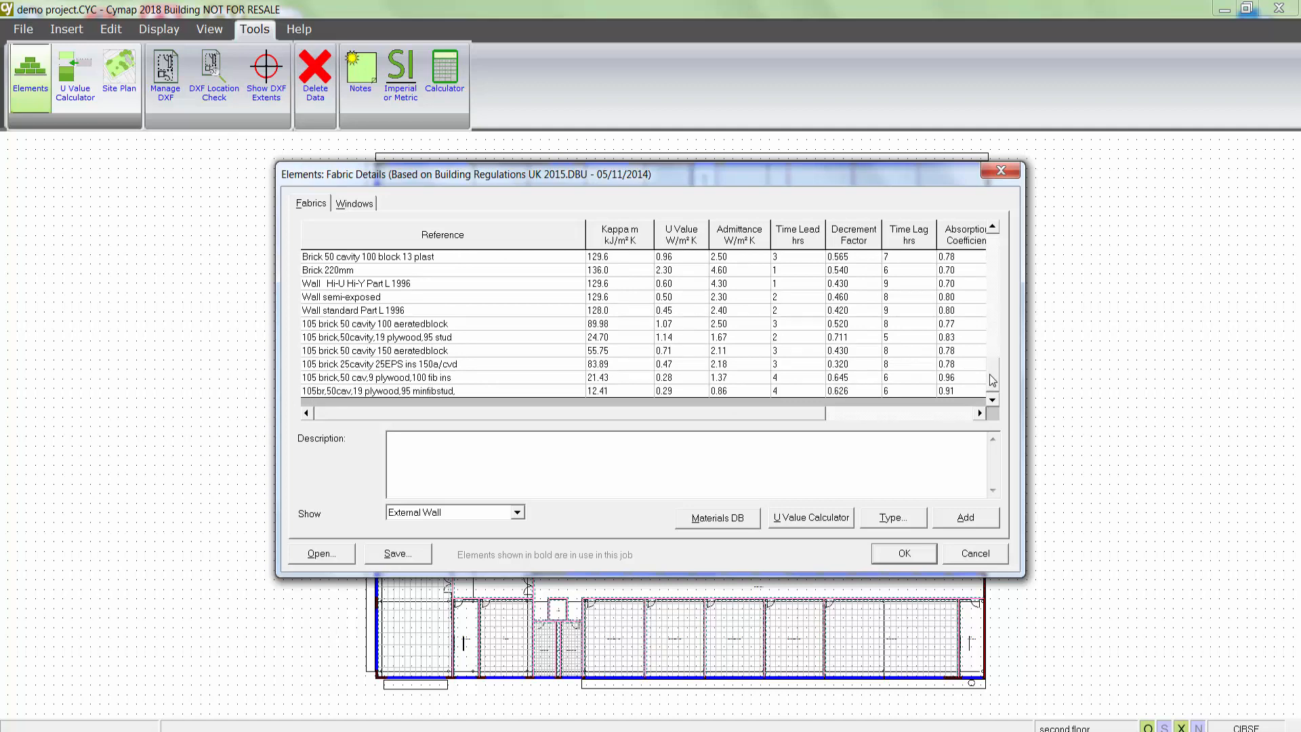
{"action": "left_click", "coordinate": [359, 205]}
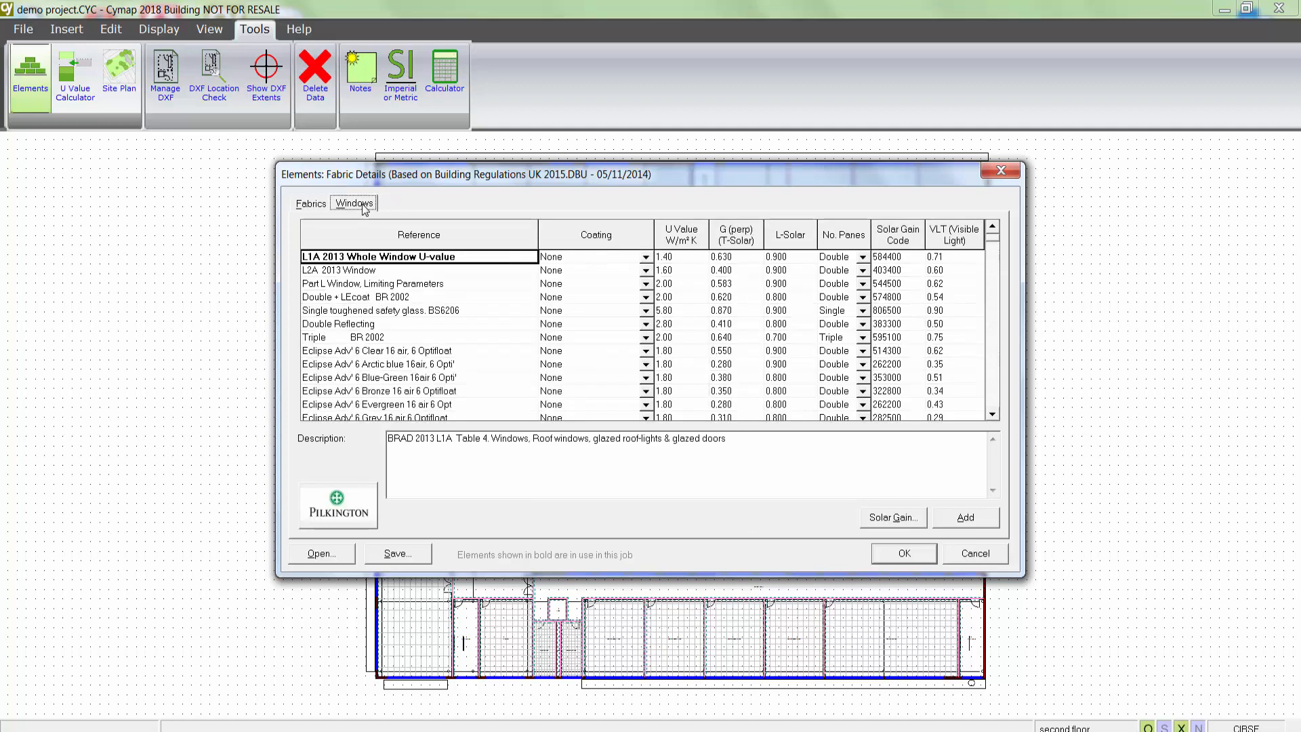
{"action": "left_click_drag", "start_coordinate": [993, 244], "coordinate": [976, 284]}
{"action": "left_click", "coordinate": [937, 295]}
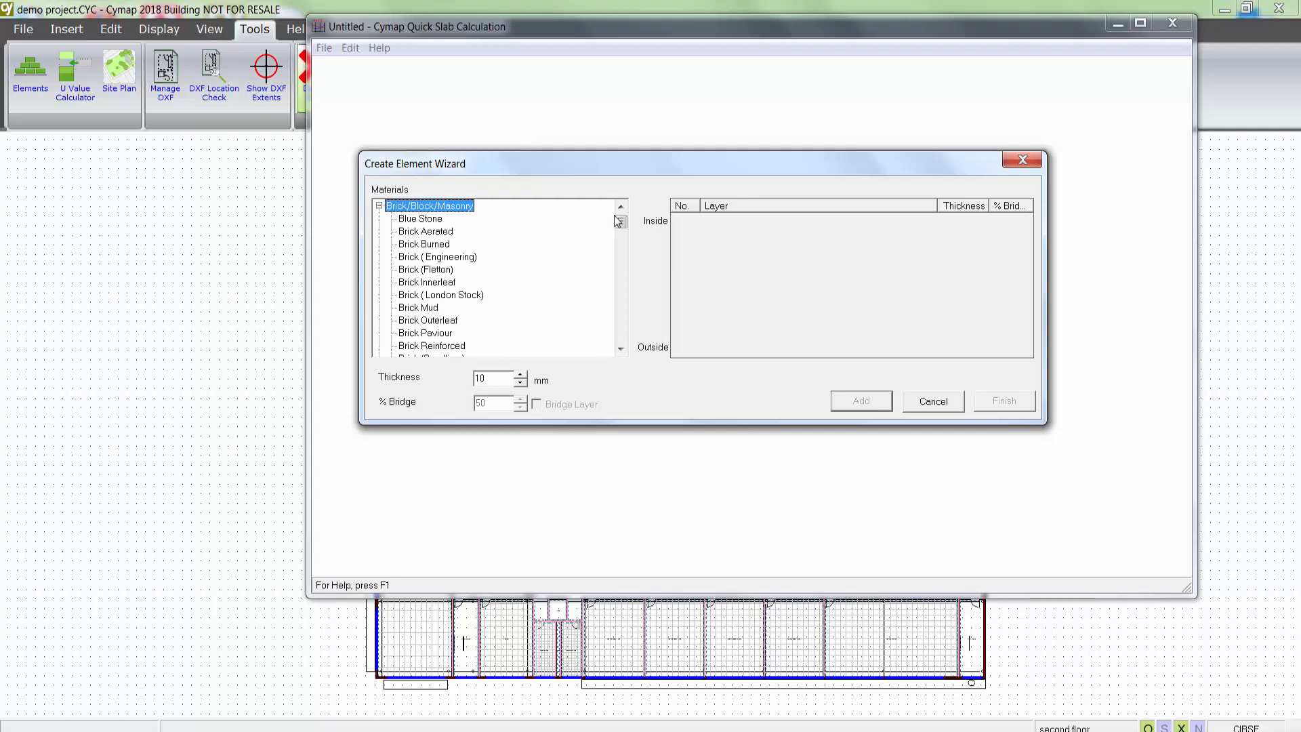
- Finish the layered wall build-up and change its Thermalite Turbo layer to Thermalite Smooth, 180 mm thick
{"action": "mouse_move", "coordinate": [621, 222]}
{"action": "left_mouse_down"}
{"action": "mouse_move", "coordinate": [624, 309]}
{"action": "mouse_move", "coordinate": [627, 223]}
{"action": "left_mouse_up"}
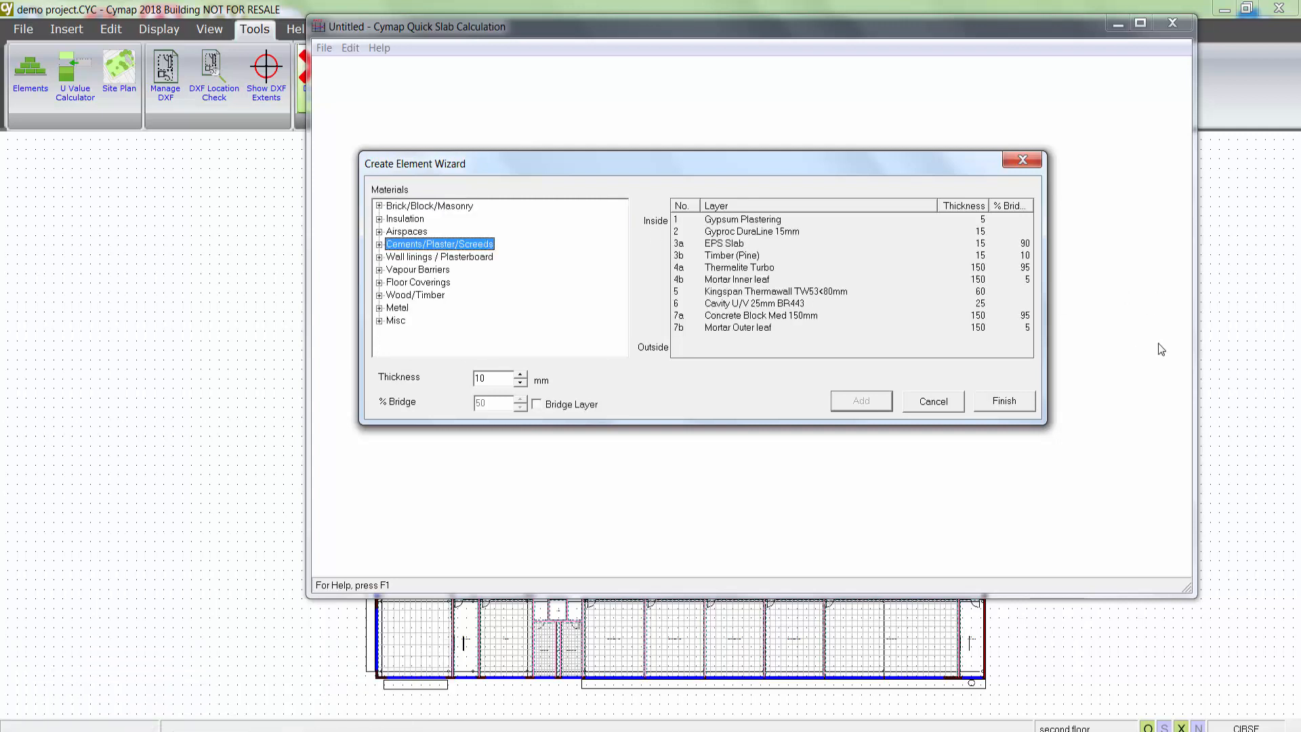
{"action": "left_click", "coordinate": [1004, 402]}
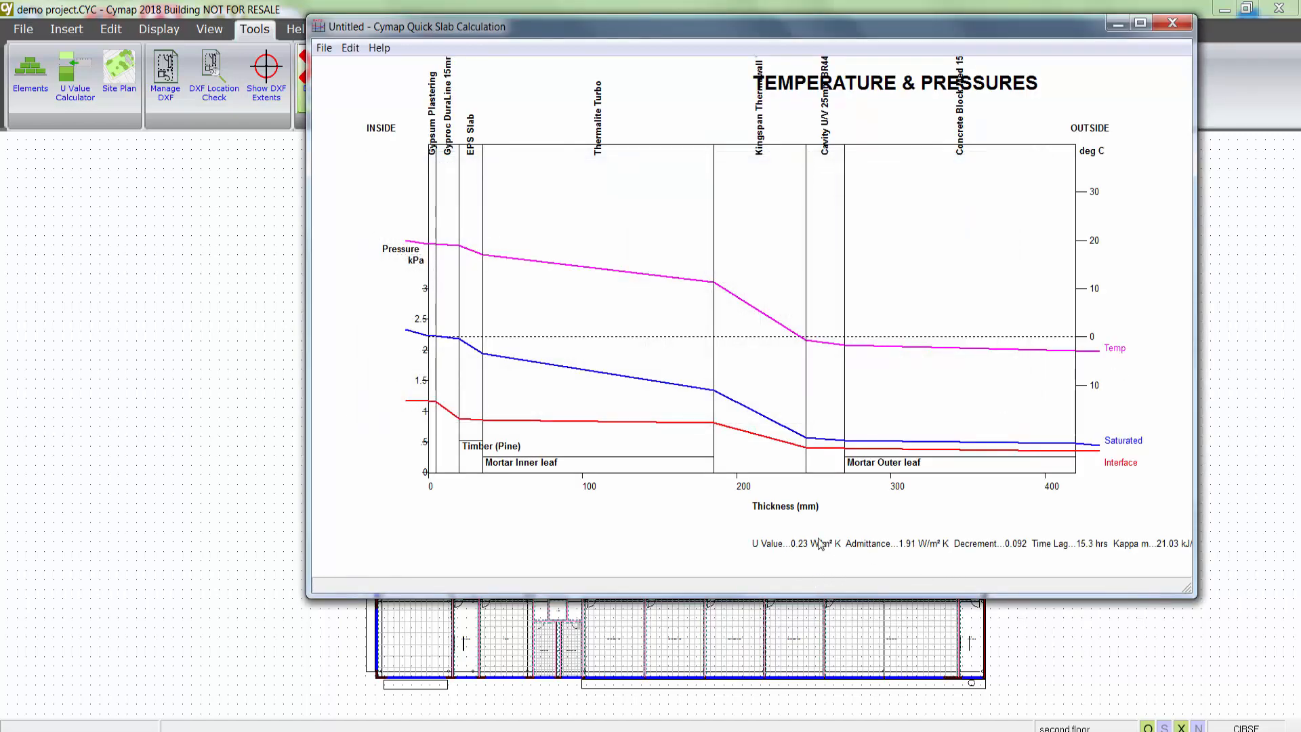
{"action": "double_click", "coordinate": [599, 164]}
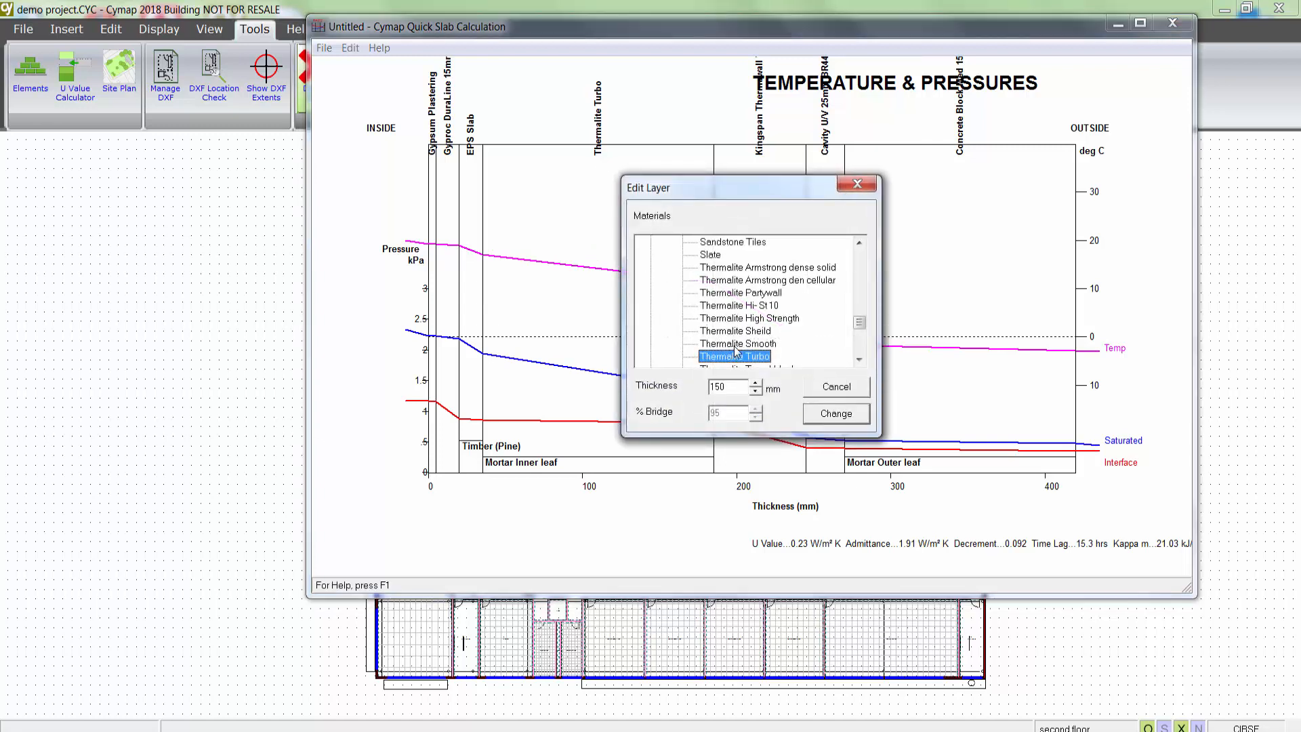
{"action": "left_click", "coordinate": [736, 343]}
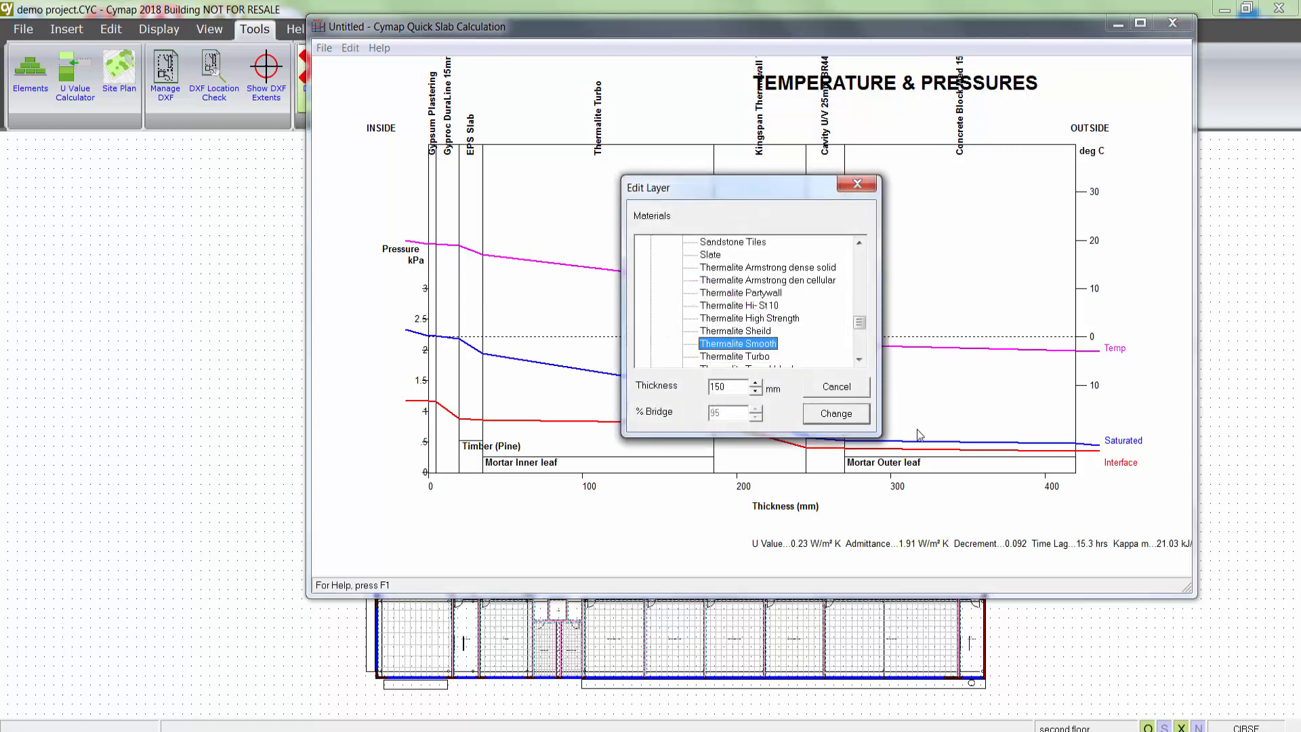
{"action": "double_click", "coordinate": [722, 385]}
{"action": "type", "text": "180"}
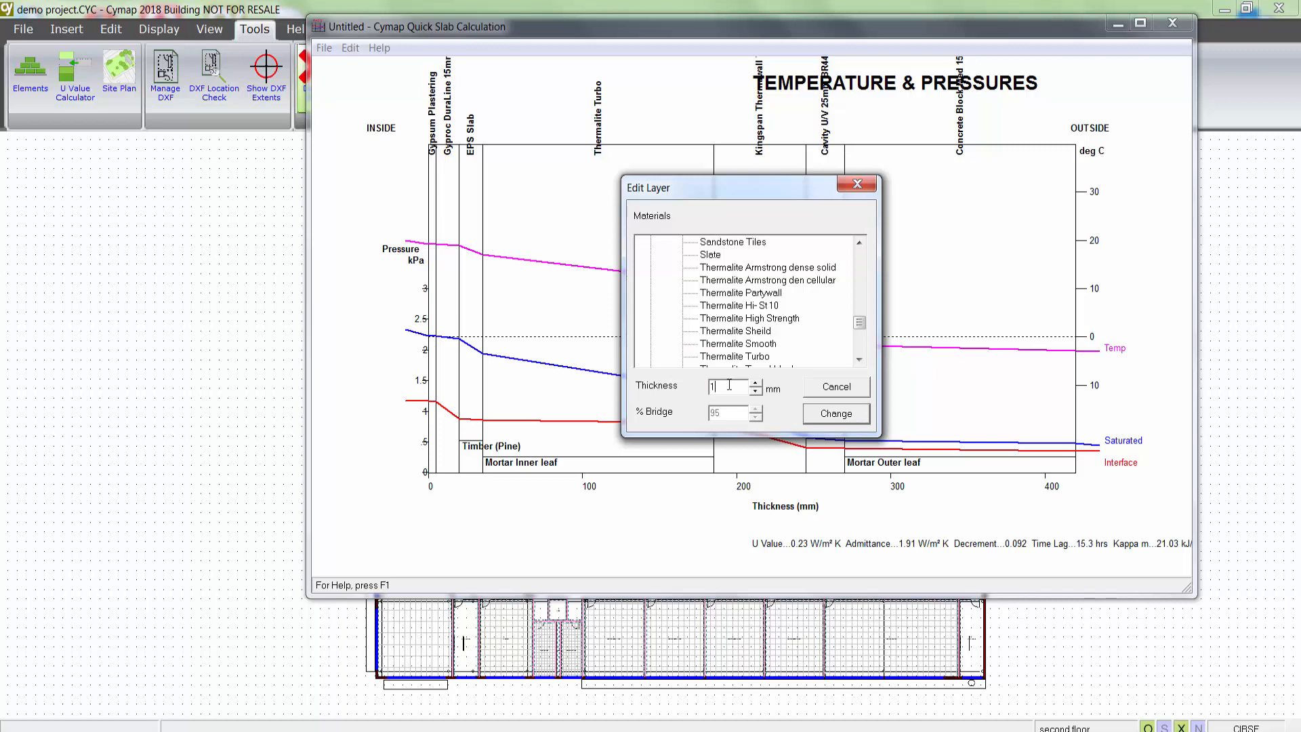
{"action": "left_click", "coordinate": [835, 414]}
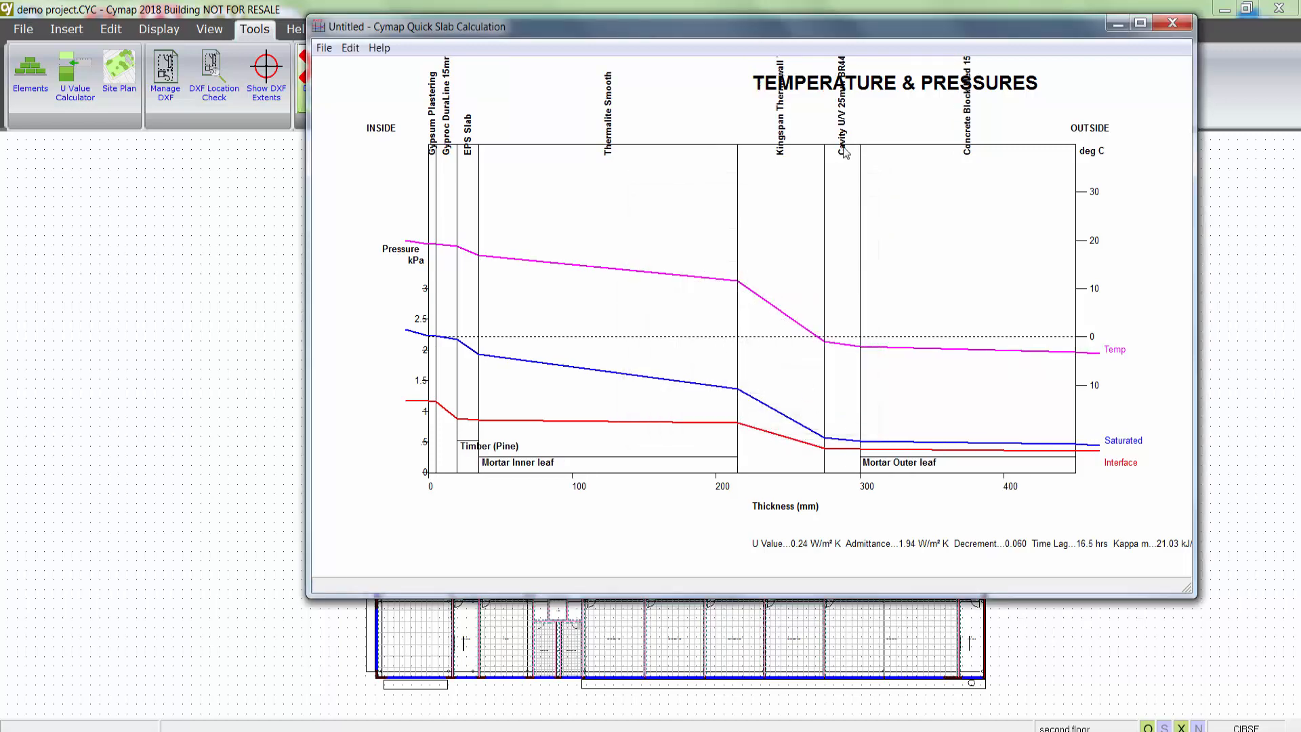
- Send the element "required wall" to the job's building fabrics list and close the slab calculation
{"action": "left_click_drag", "start_coordinate": [849, 31], "coordinate": [817, 59]}
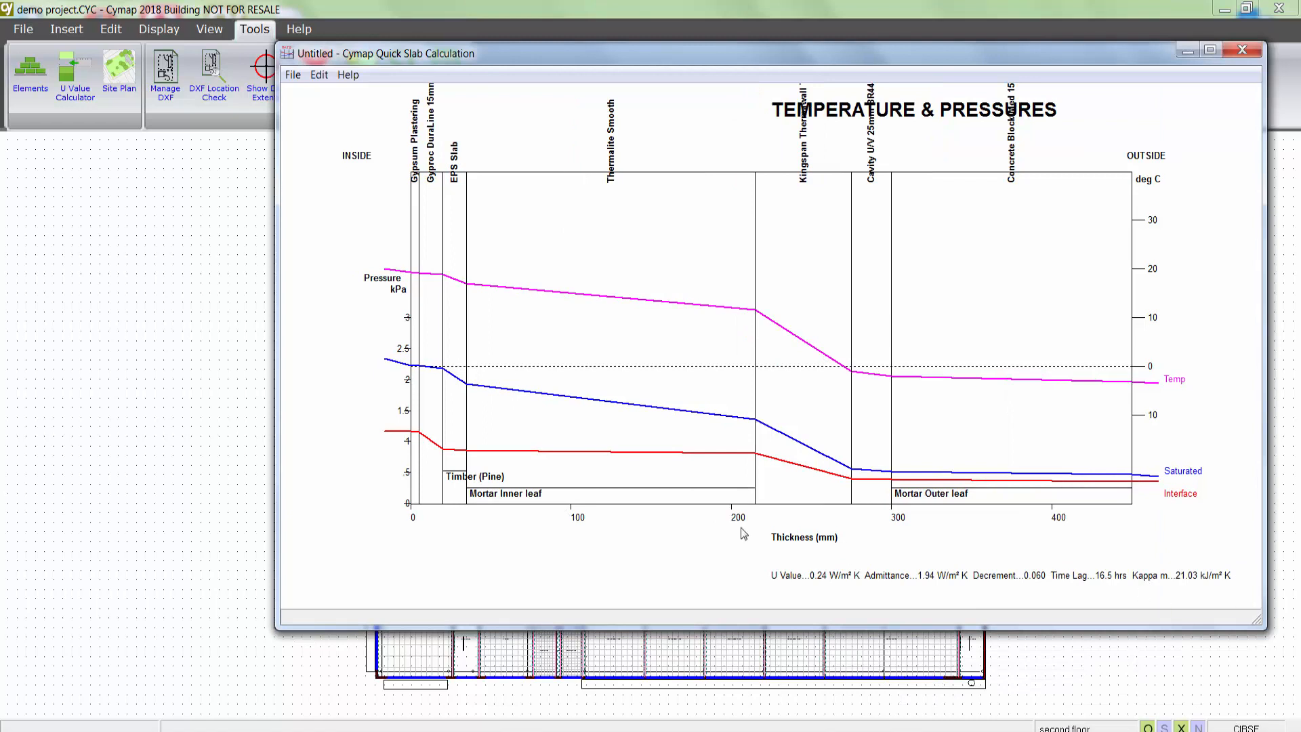
{"action": "left_click", "coordinate": [293, 75]}
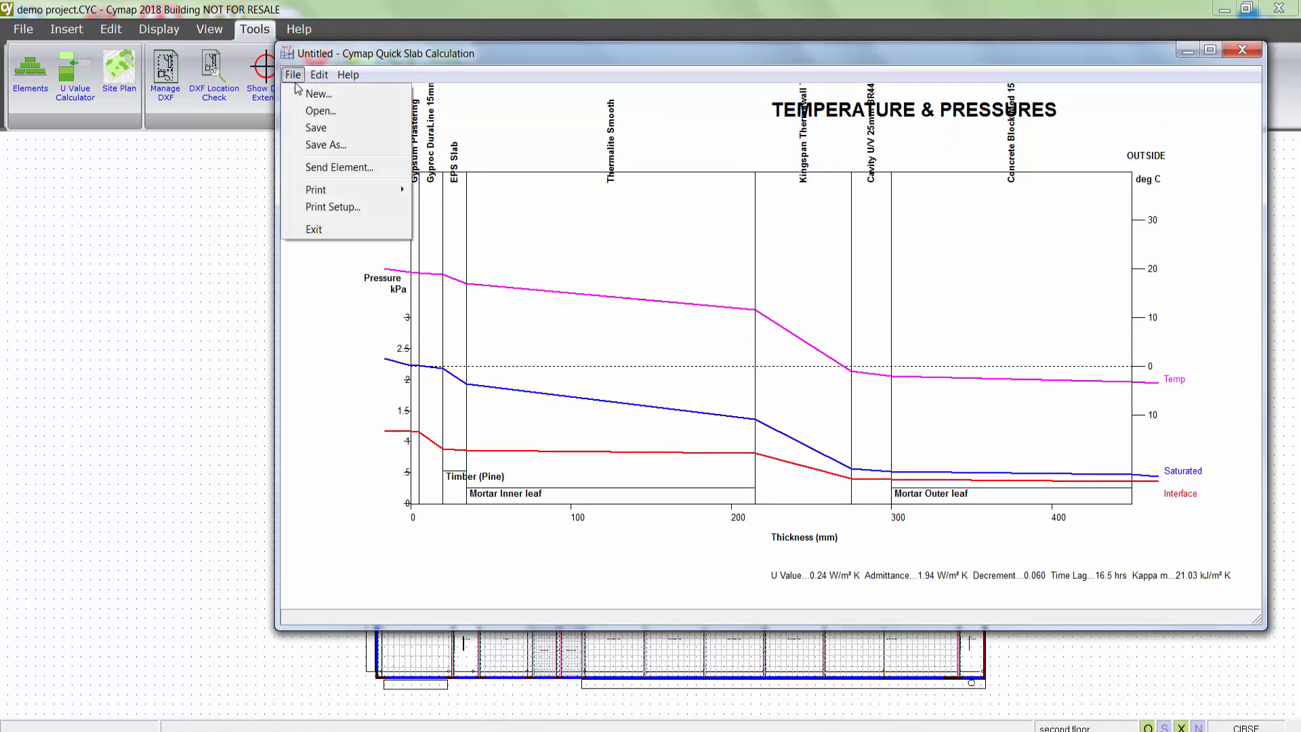
{"action": "left_click", "coordinate": [321, 168]}
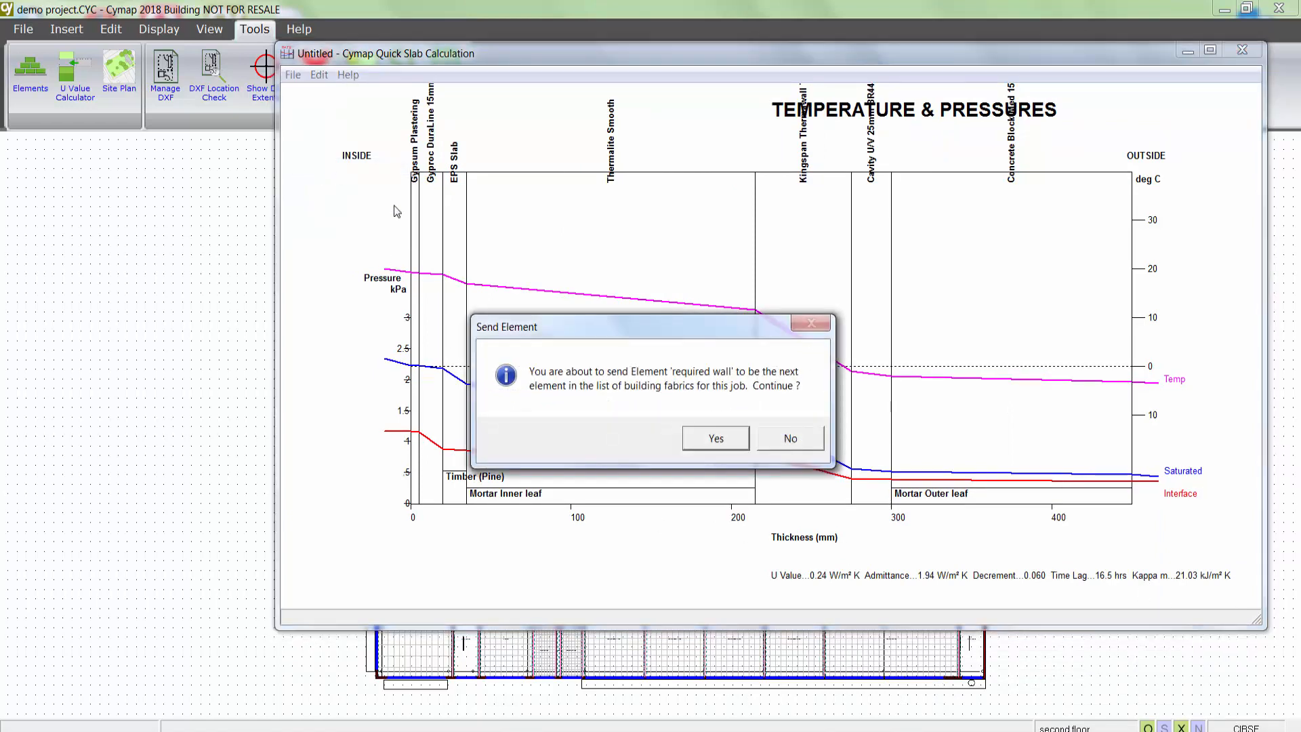
{"action": "left_click", "coordinate": [714, 438]}
{"action": "left_click", "coordinate": [788, 447]}
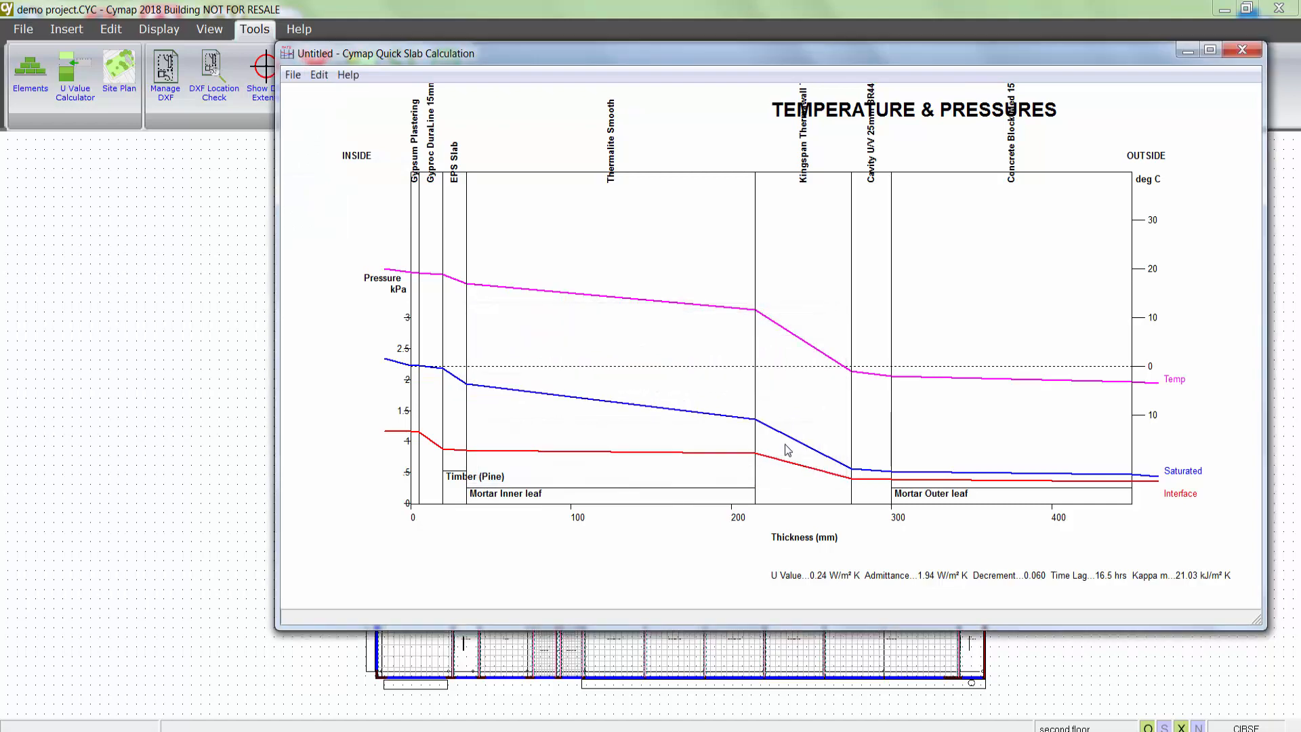
{"action": "left_click", "coordinate": [1242, 49]}
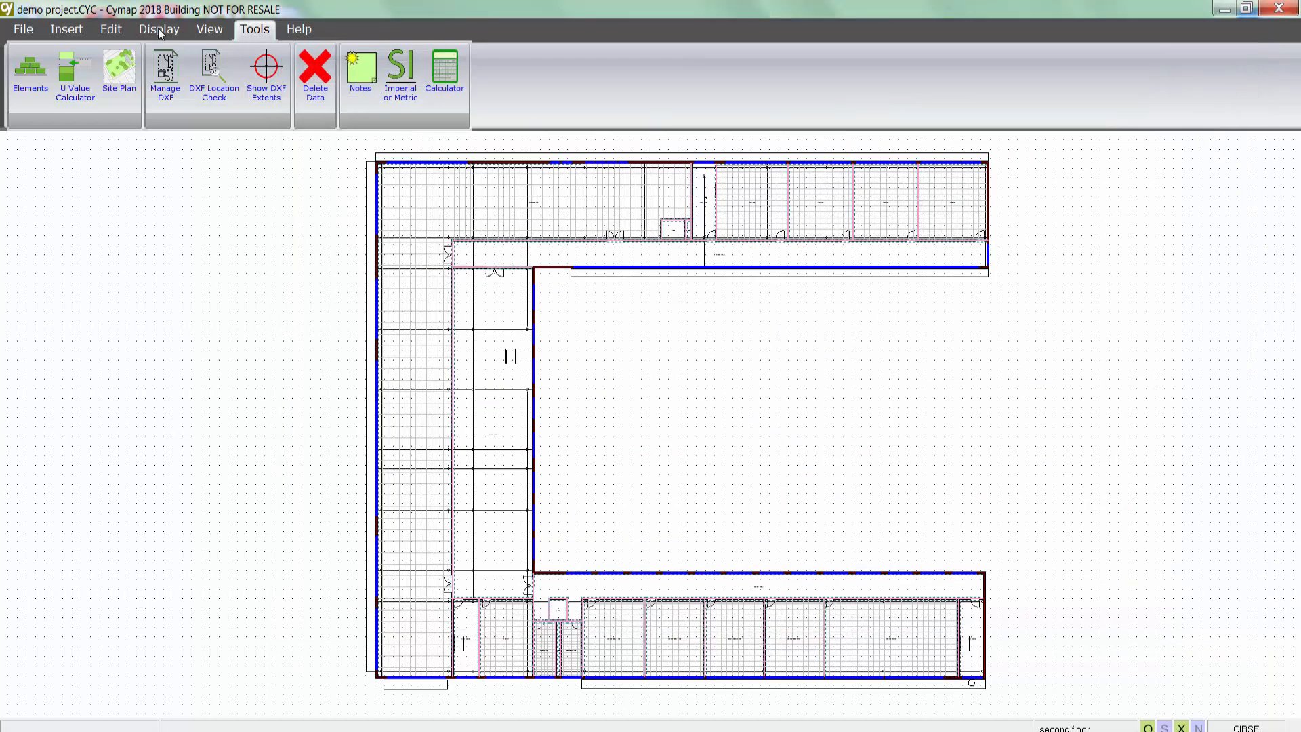
- Check the required wall entry in the external wall fabrics, and globally change L1A 2013 Wall to required wall in all rooms
{"action": "left_click", "coordinate": [27, 76]}
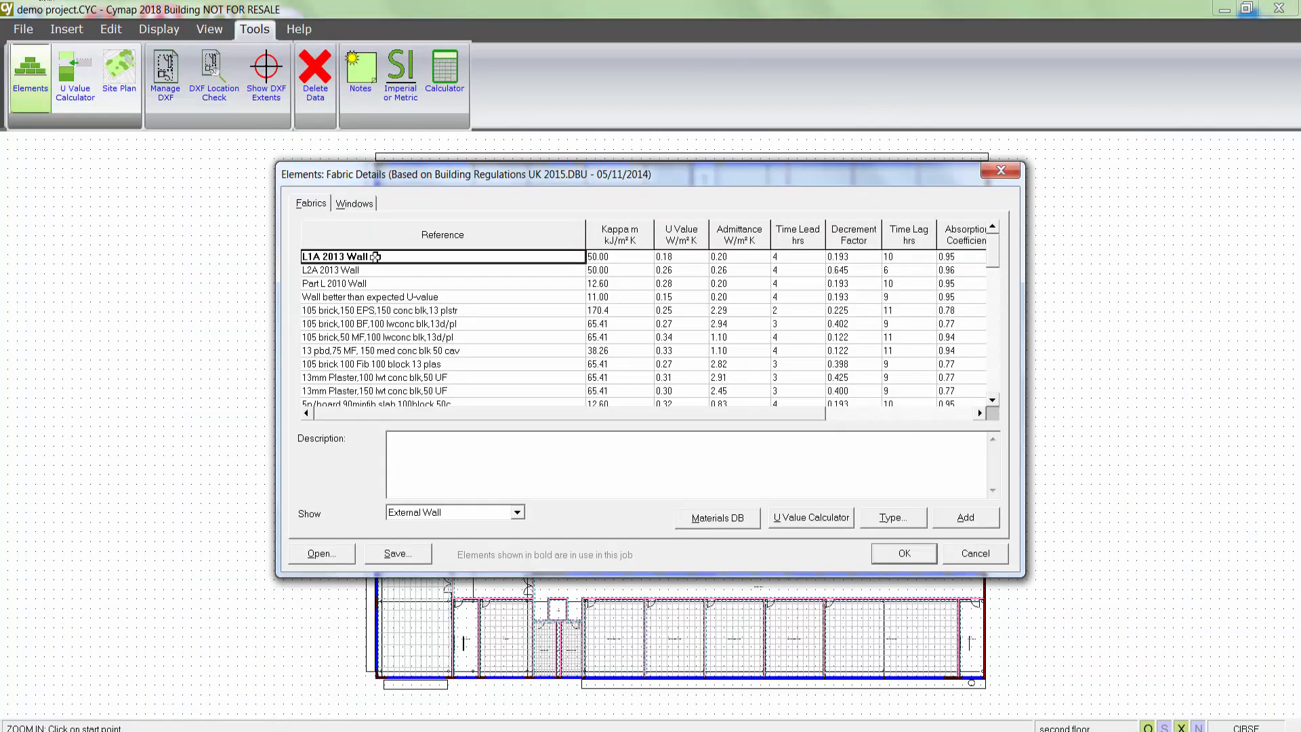
{"action": "left_click_drag", "start_coordinate": [991, 254], "coordinate": [1012, 397]}
{"action": "left_click", "coordinate": [393, 376]}
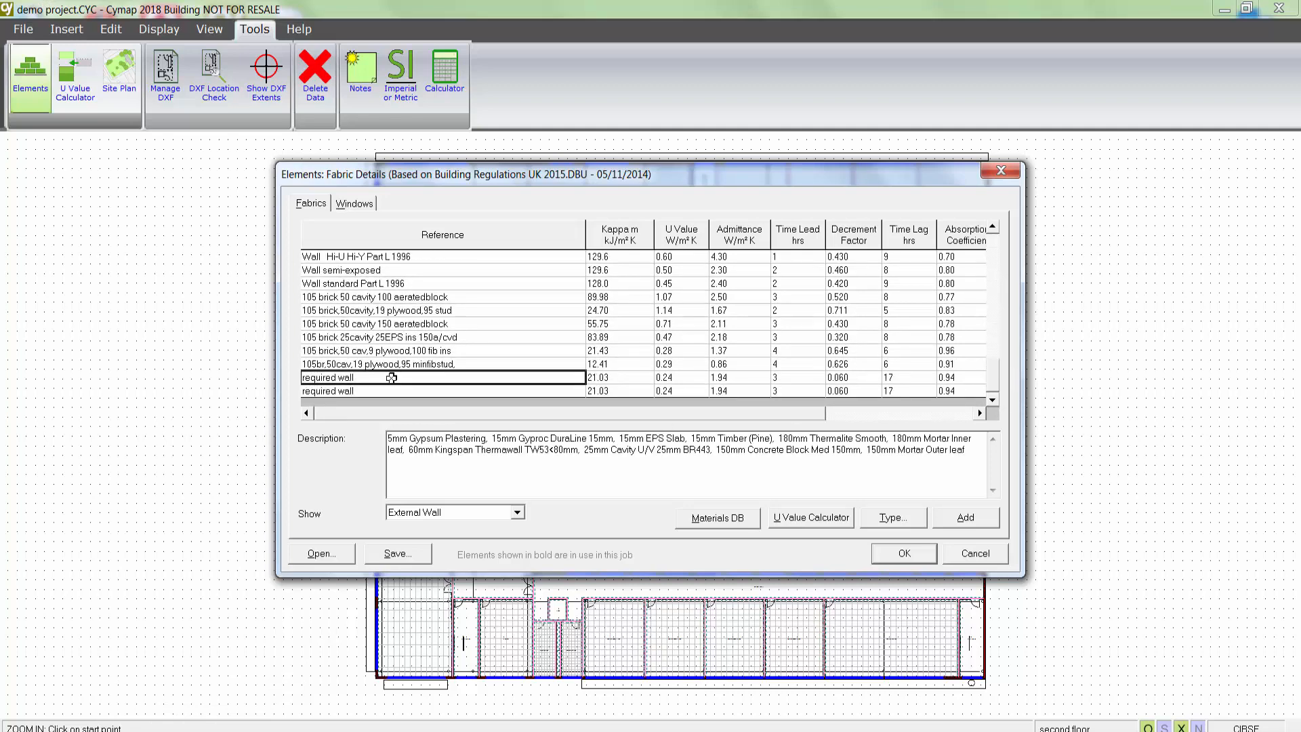
{"action": "left_click", "coordinate": [966, 555]}
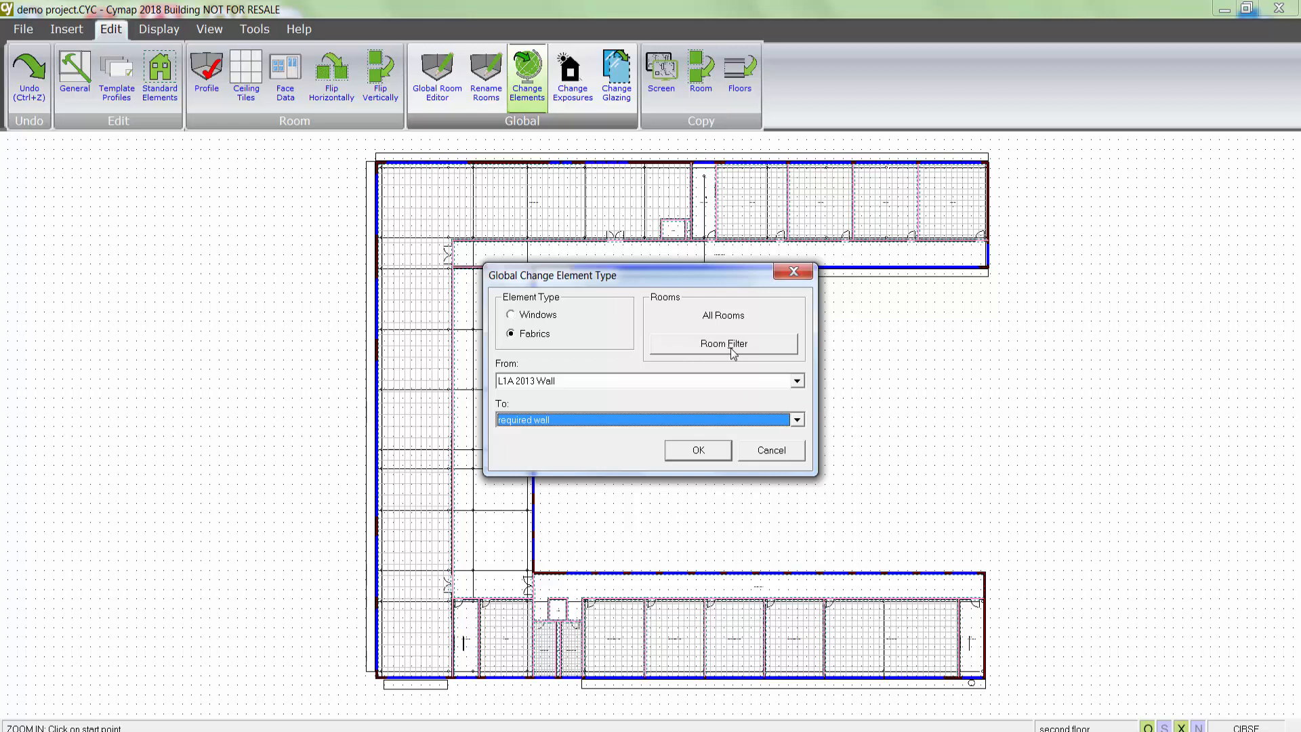
{"action": "left_click", "coordinate": [703, 452]}
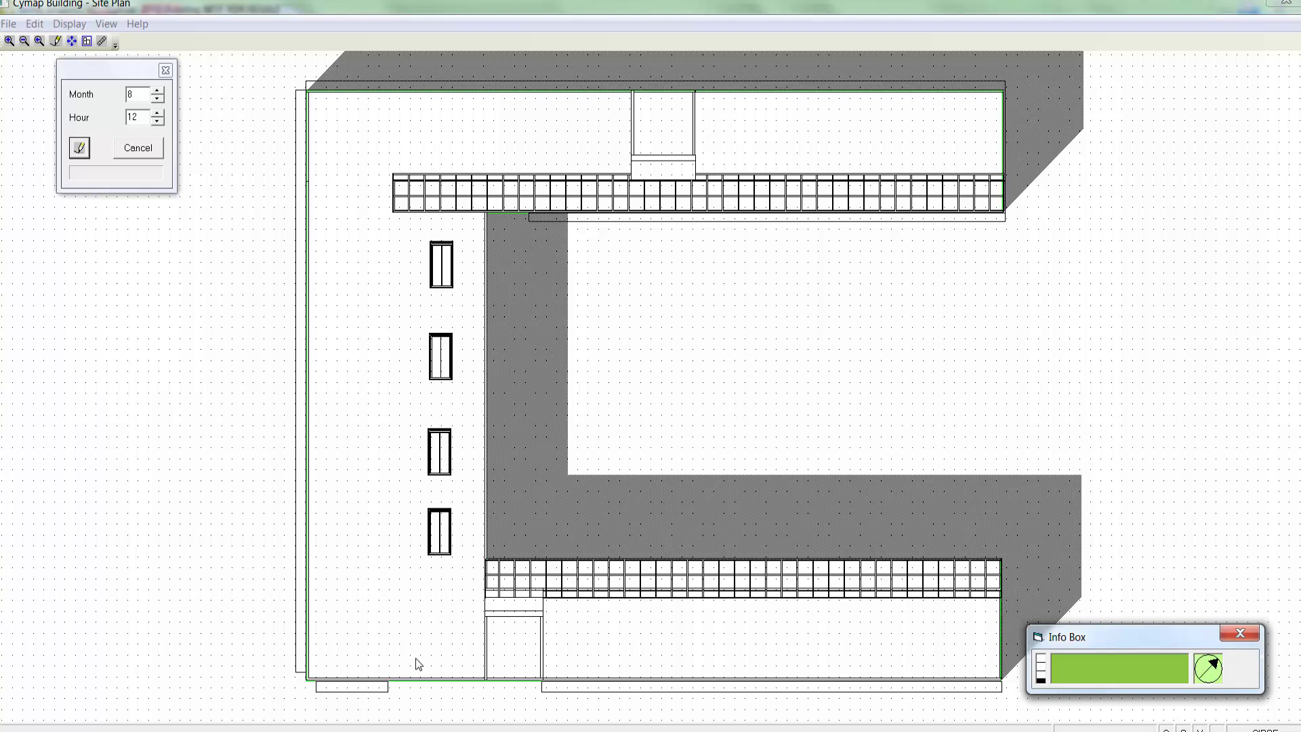
- Examine the site plan shadows in month 8 up to hour 15, and set the study to month 7, hour 13
{"action": "left_click", "coordinate": [158, 113]}
{"action": "left_click", "coordinate": [158, 114]}
{"action": "left_click", "coordinate": [158, 114]}
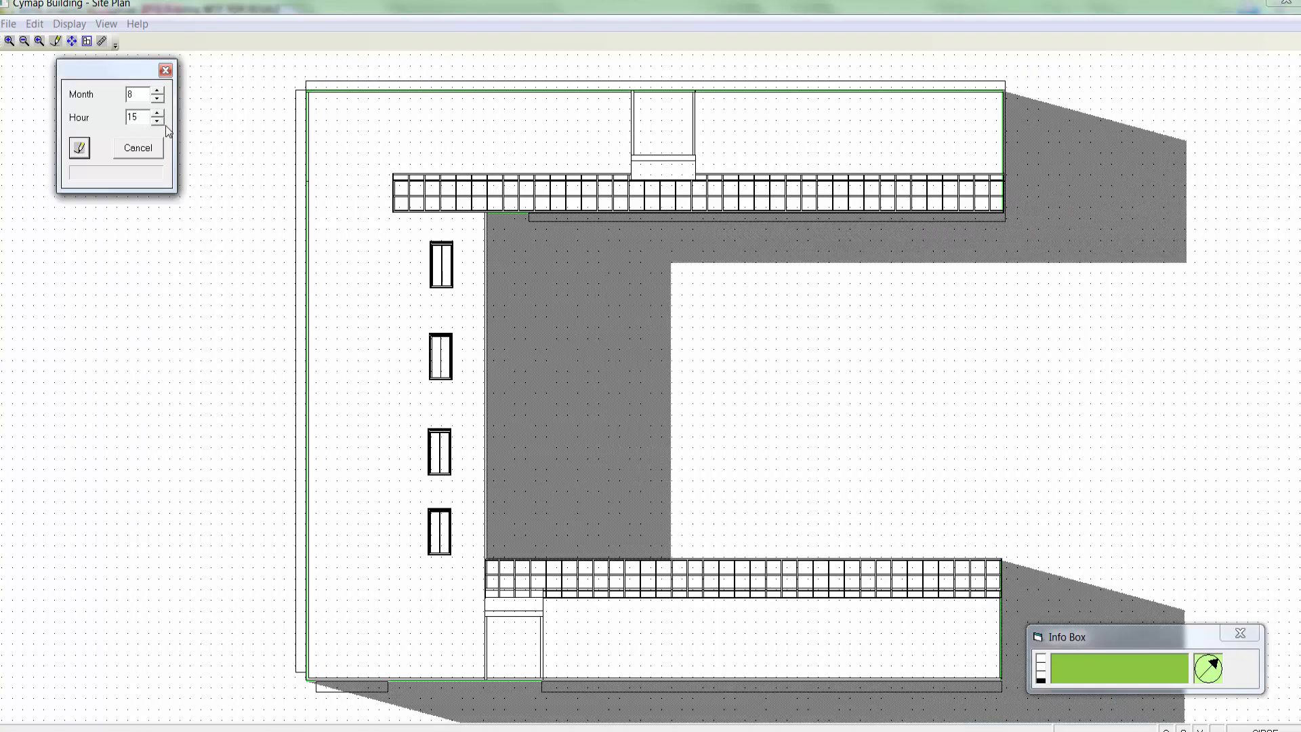
{"action": "left_click", "coordinate": [158, 121]}
{"action": "left_click", "coordinate": [158, 120]}
{"action": "left_click", "coordinate": [158, 99]}
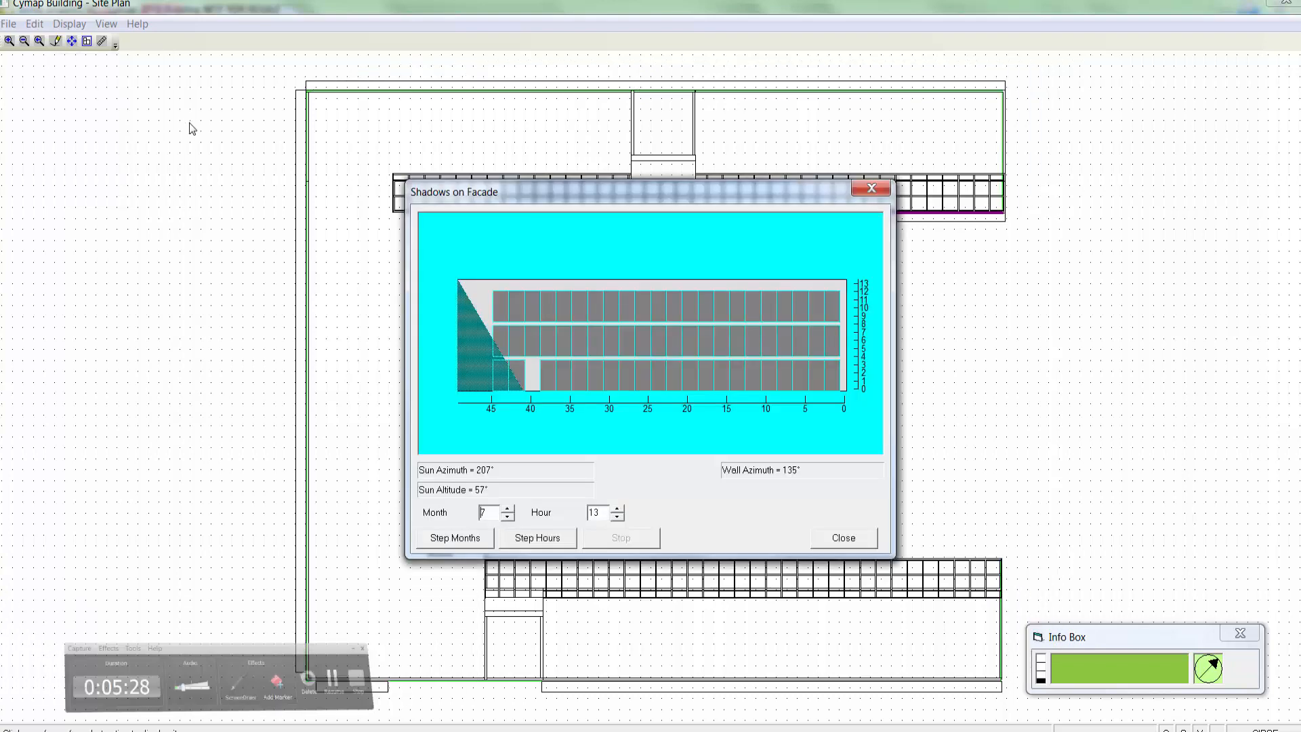
- Examine the facade shadows at hour 13 while advancing the study month by month from 7 to 10 and beyond
{"action": "left_click", "coordinate": [508, 509]}
{"action": "left_click", "coordinate": [507, 508]}
{"action": "left_click", "coordinate": [508, 509]}
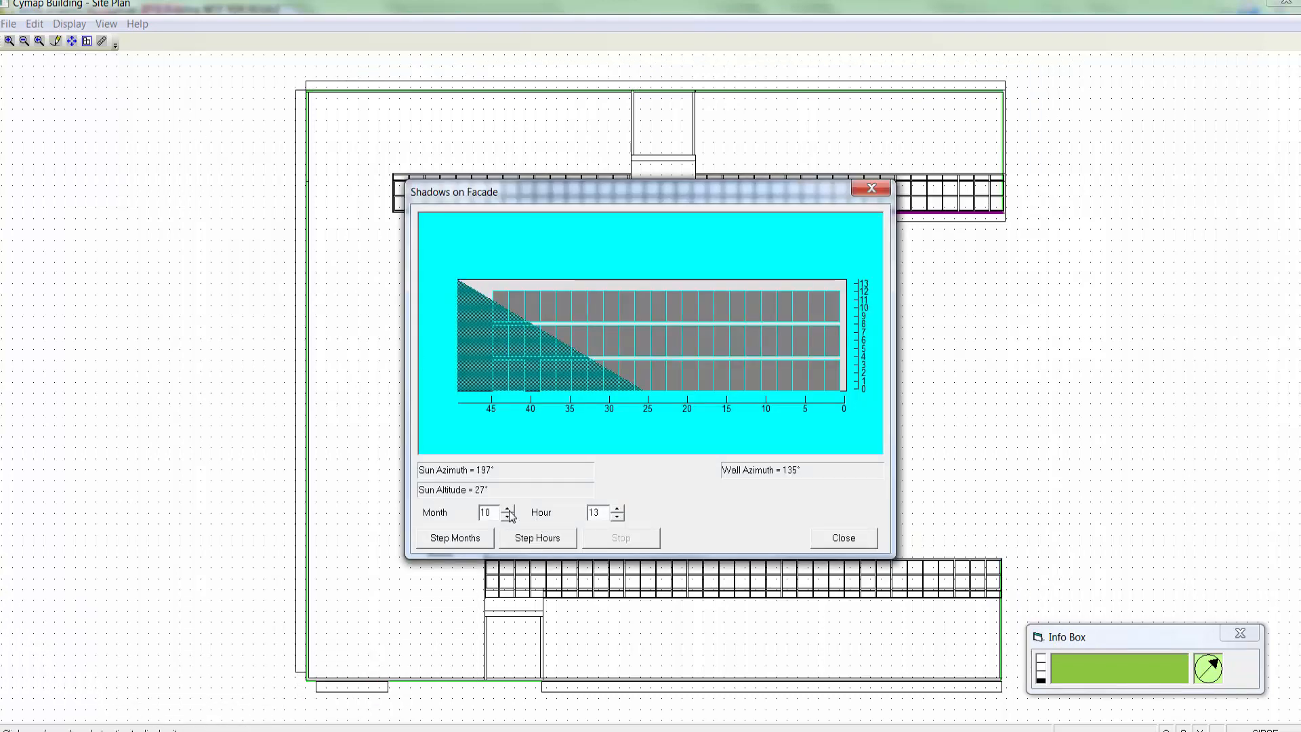
{"action": "left_click", "coordinate": [507, 509]}
{"action": "left_click", "coordinate": [508, 510]}
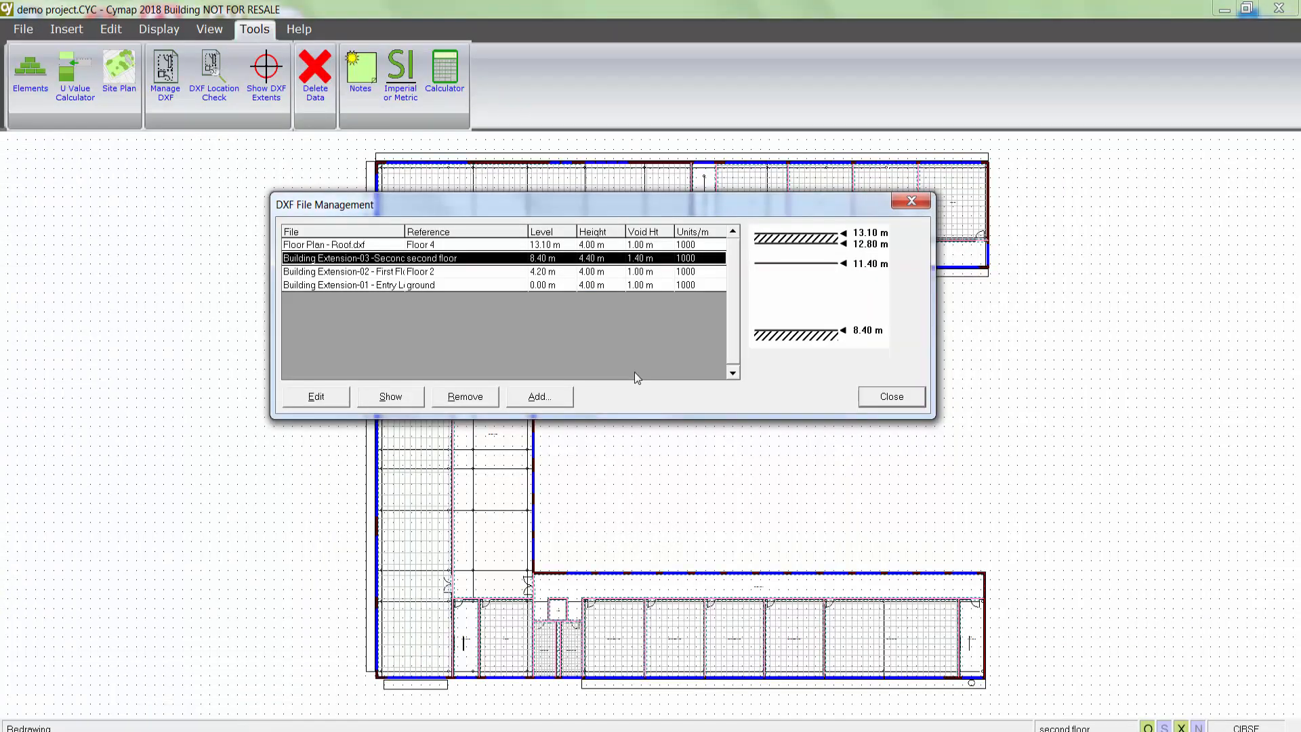
- Open the ground floor DXF file's levels for editing and check its ceiling height above floor
{"action": "left_click", "coordinate": [433, 285]}
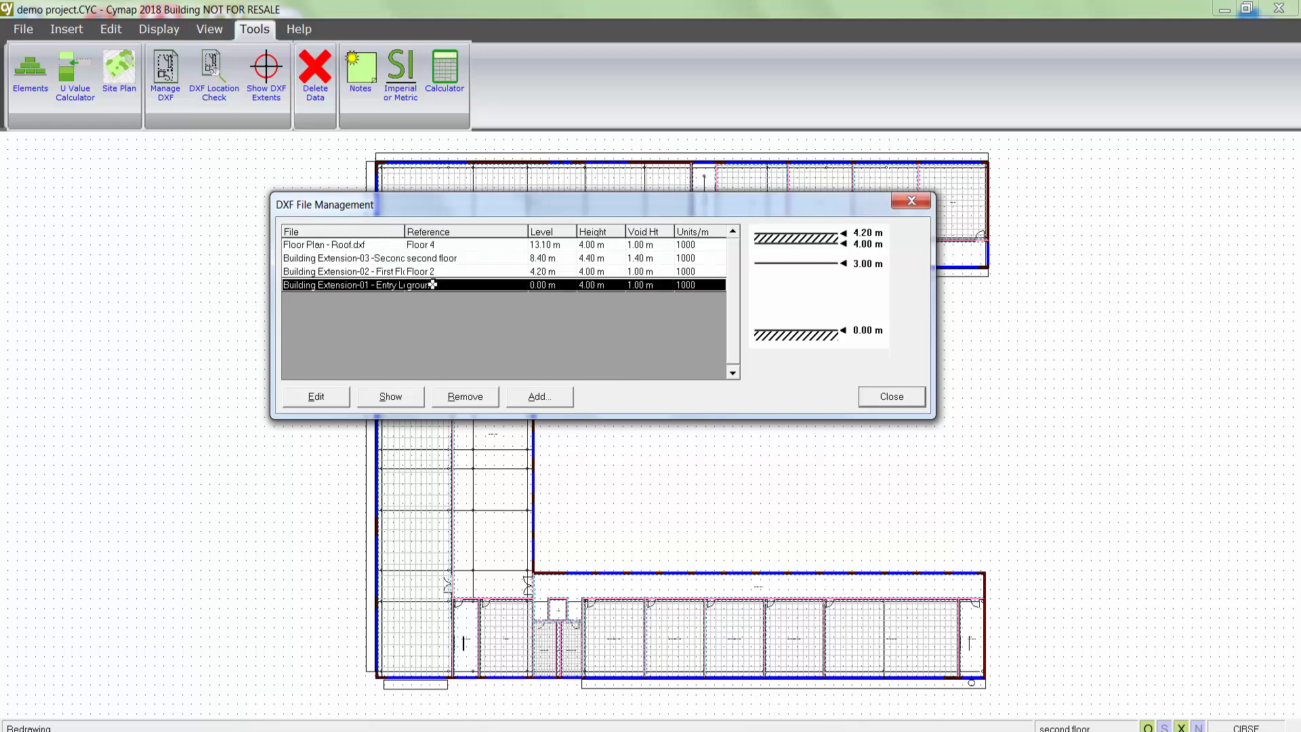
{"action": "left_click", "coordinate": [330, 399]}
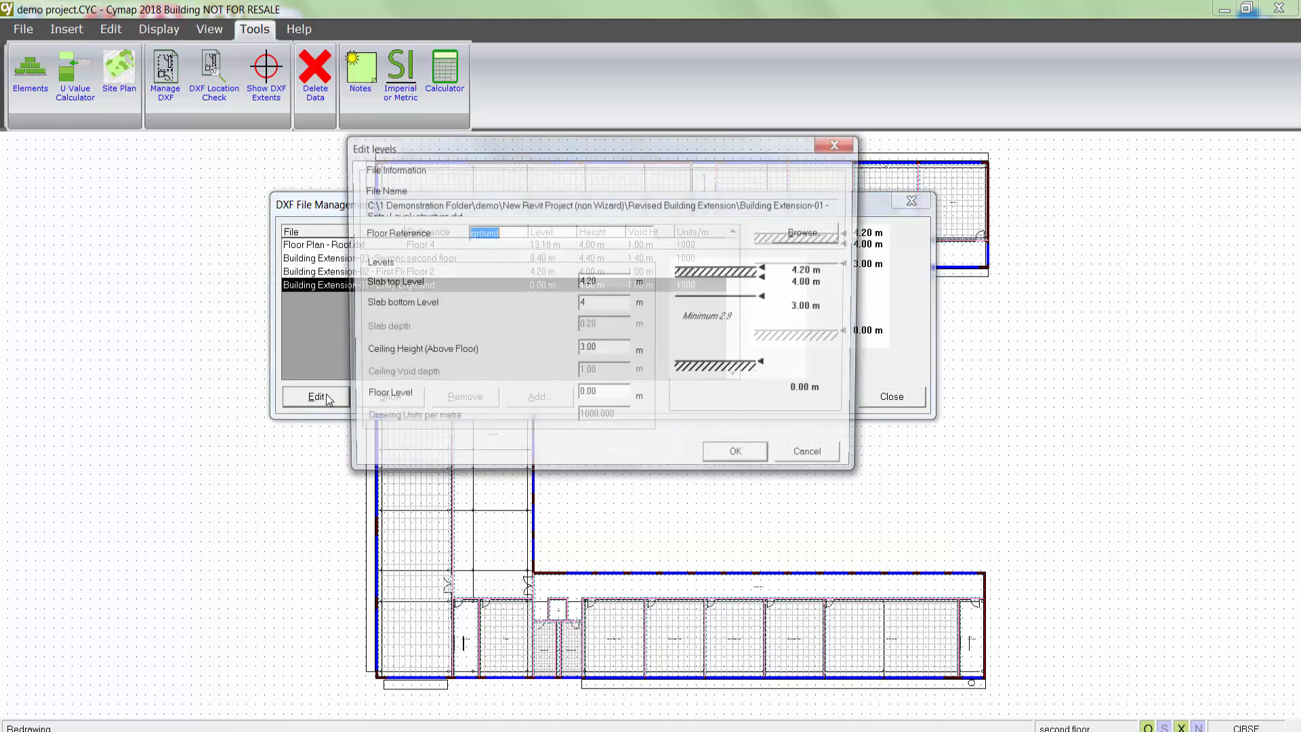
{"action": "double_click", "coordinate": [608, 351]}
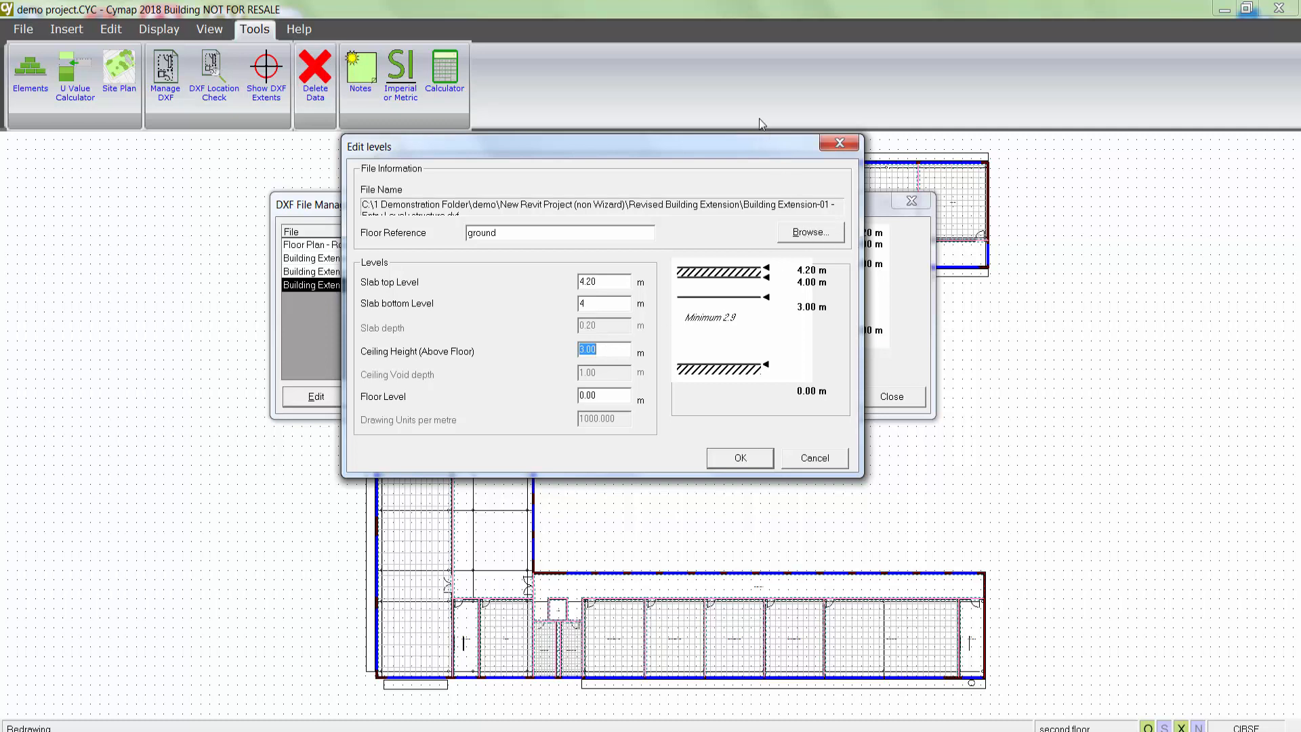
{"action": "left_click_drag", "start_coordinate": [759, 147], "coordinate": [758, 169]}
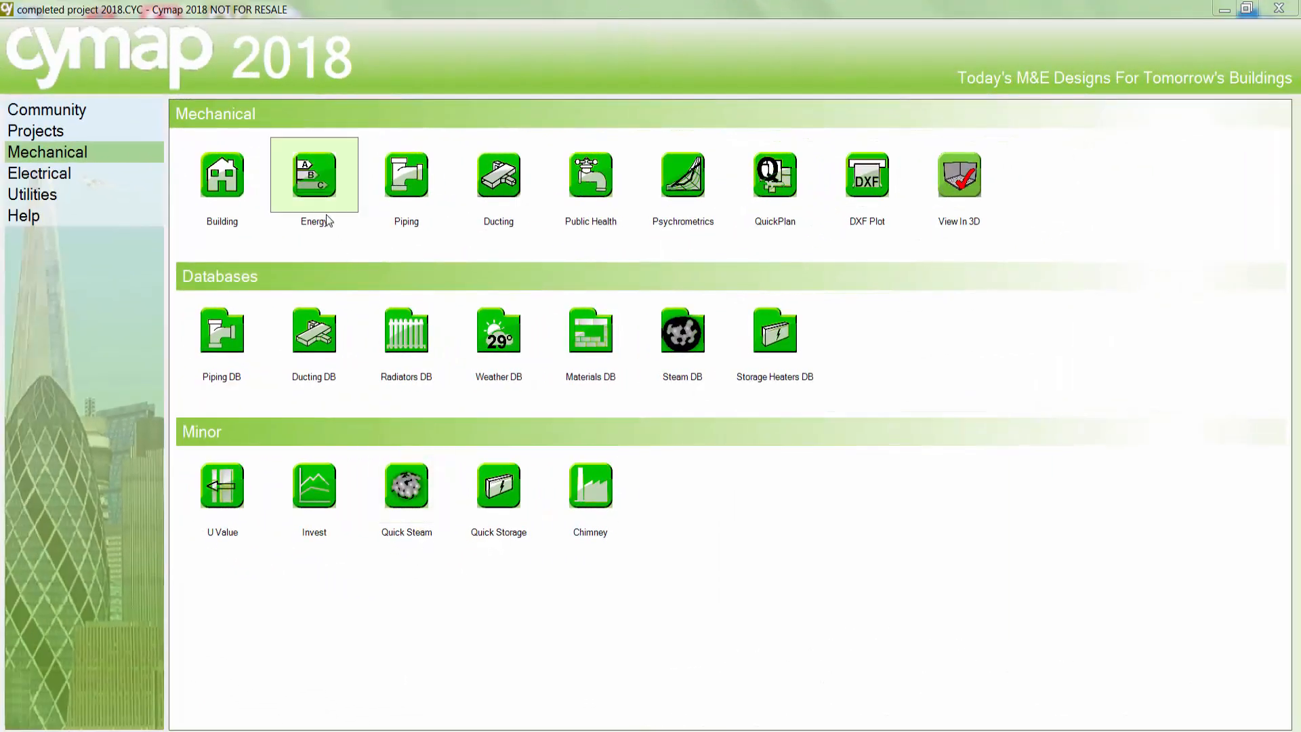
- Open the Energy module for the completed project, review the General Plant cooling and heating settings, and accept them
{"action": "left_click", "coordinate": [314, 178]}
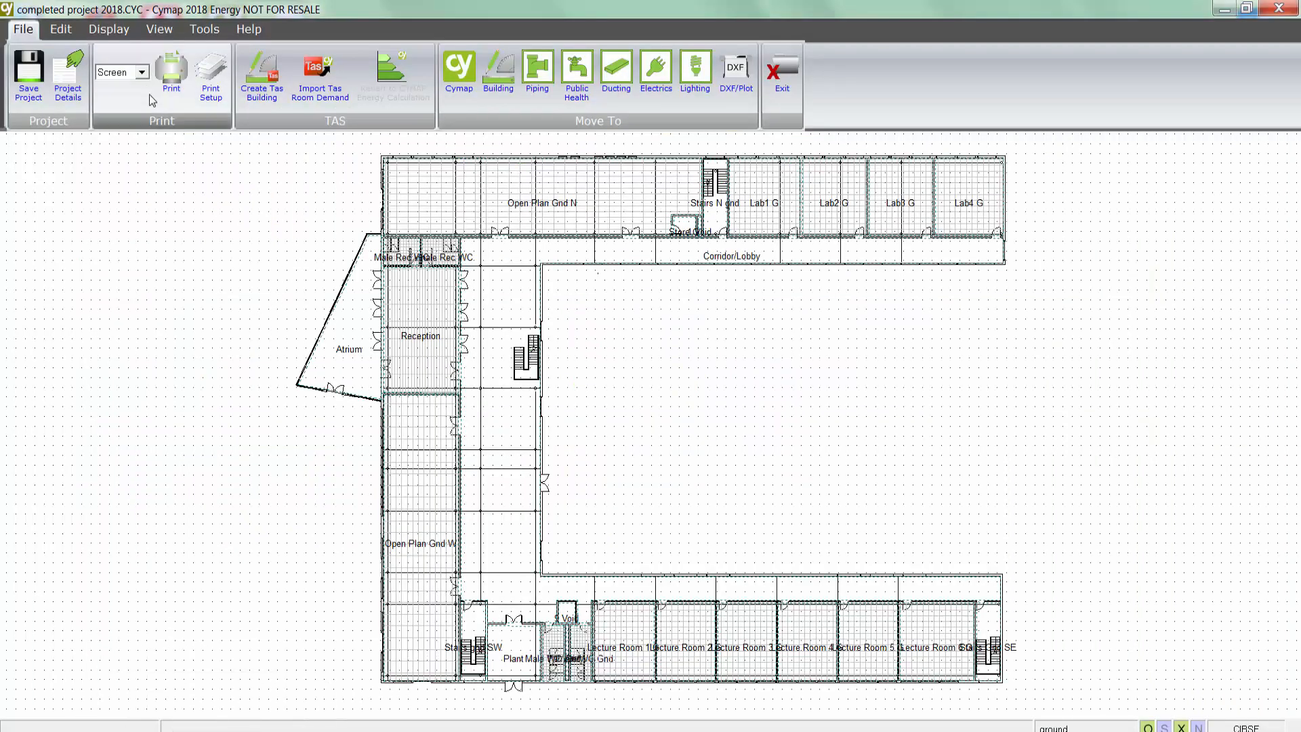
{"action": "left_click", "coordinate": [61, 29]}
{"action": "left_click", "coordinate": [29, 74]}
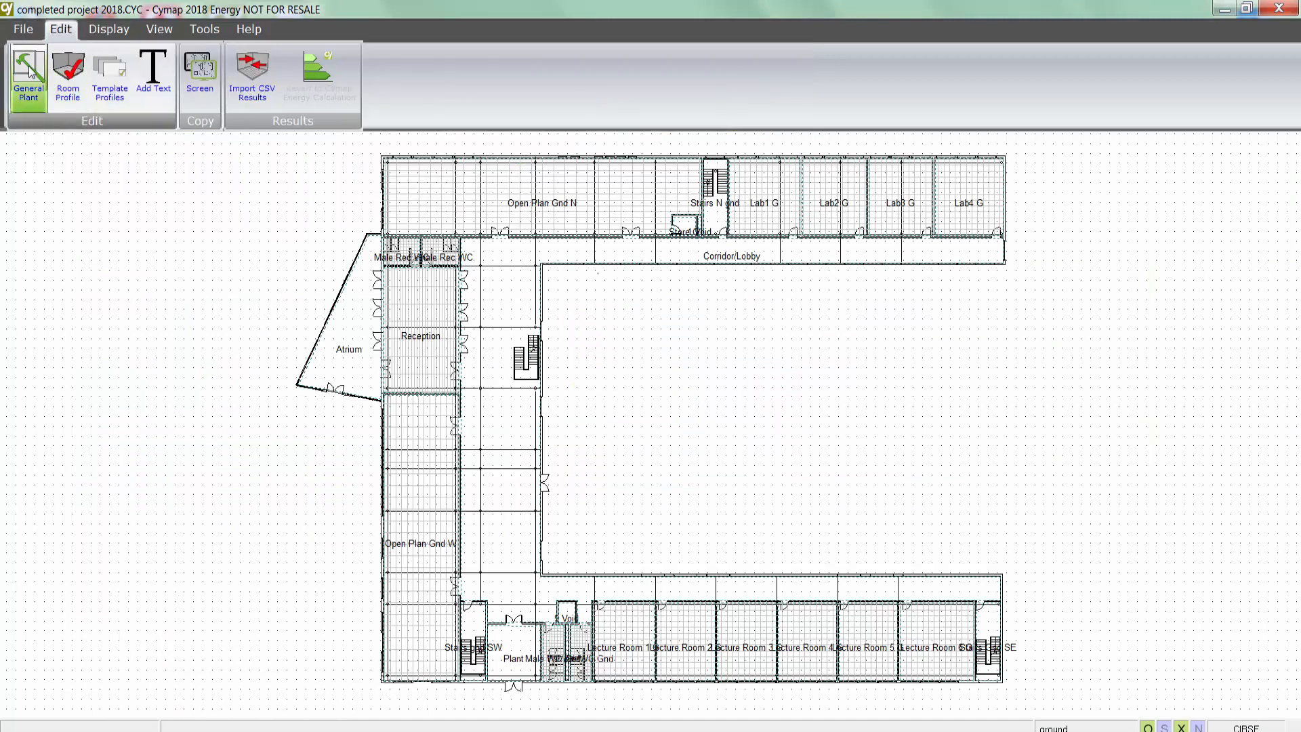
{"action": "left_click", "coordinate": [564, 242]}
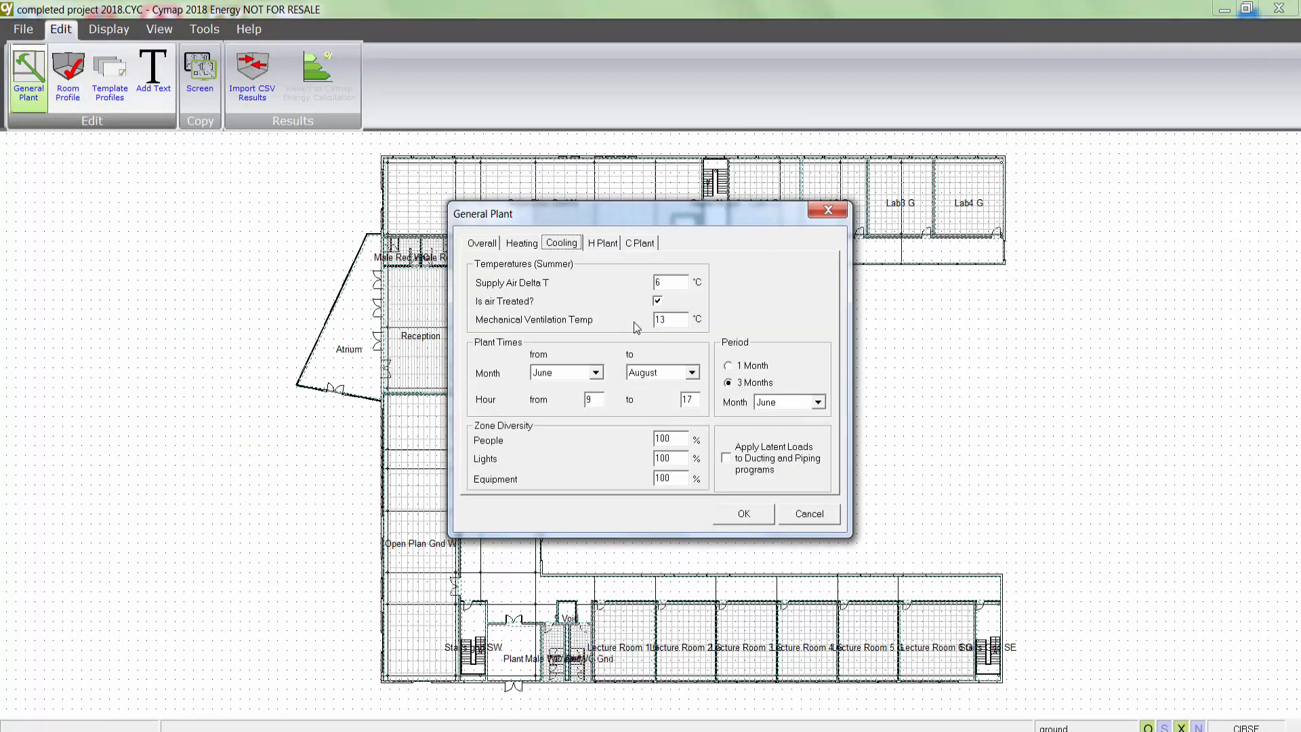
{"action": "left_click", "coordinate": [526, 247]}
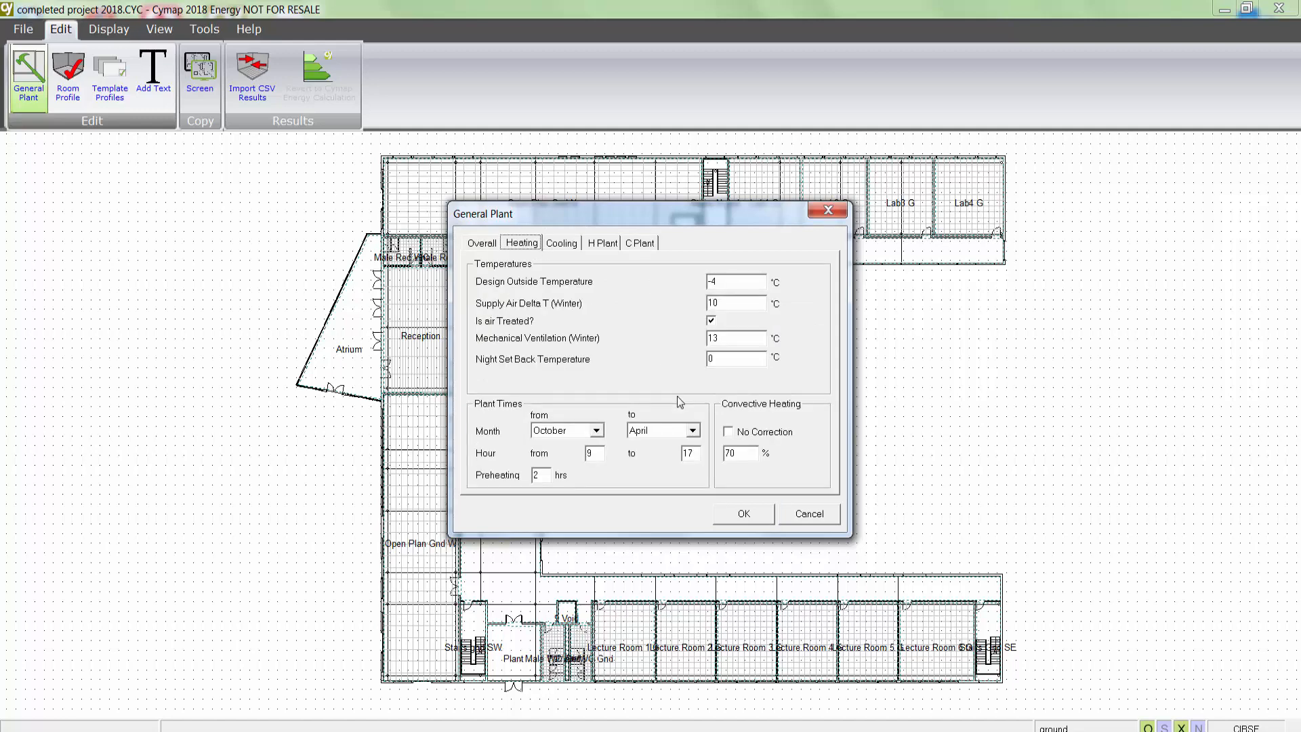
{"action": "left_click_drag", "start_coordinate": [692, 225], "coordinate": [570, 255]}
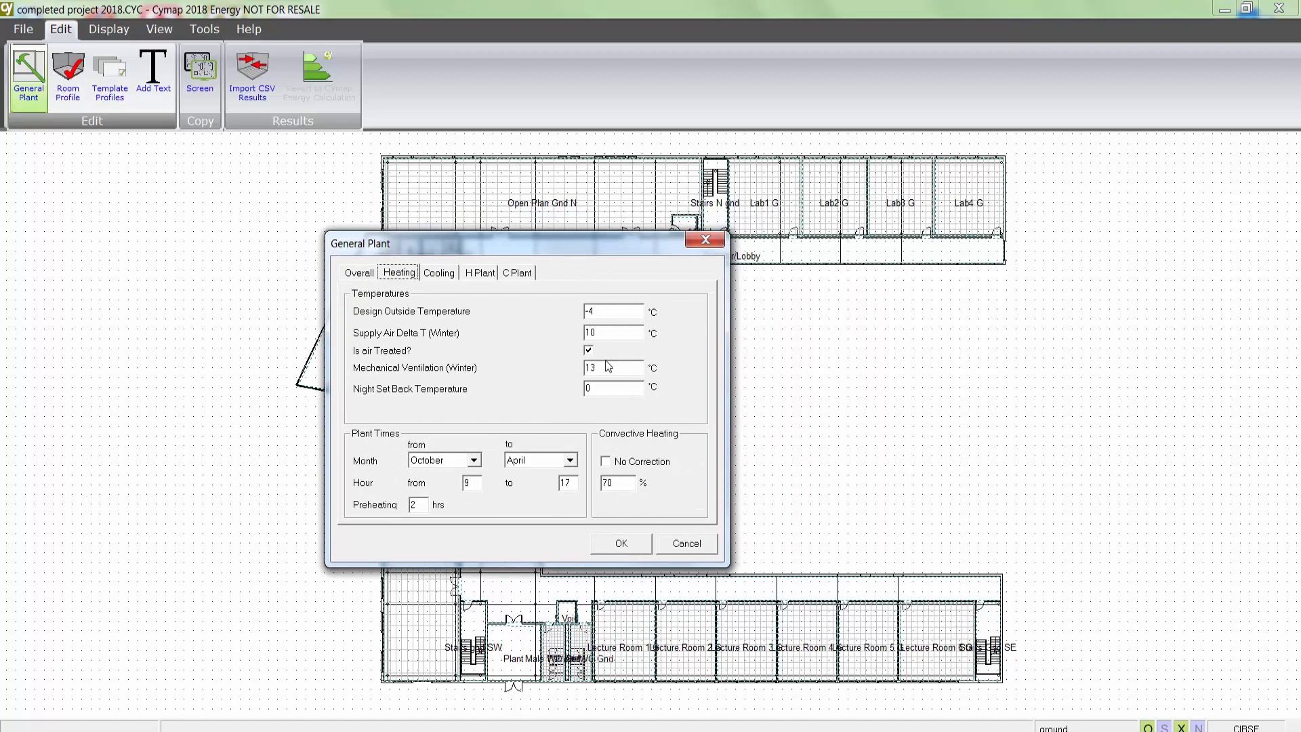
{"action": "left_click", "coordinate": [632, 543]}
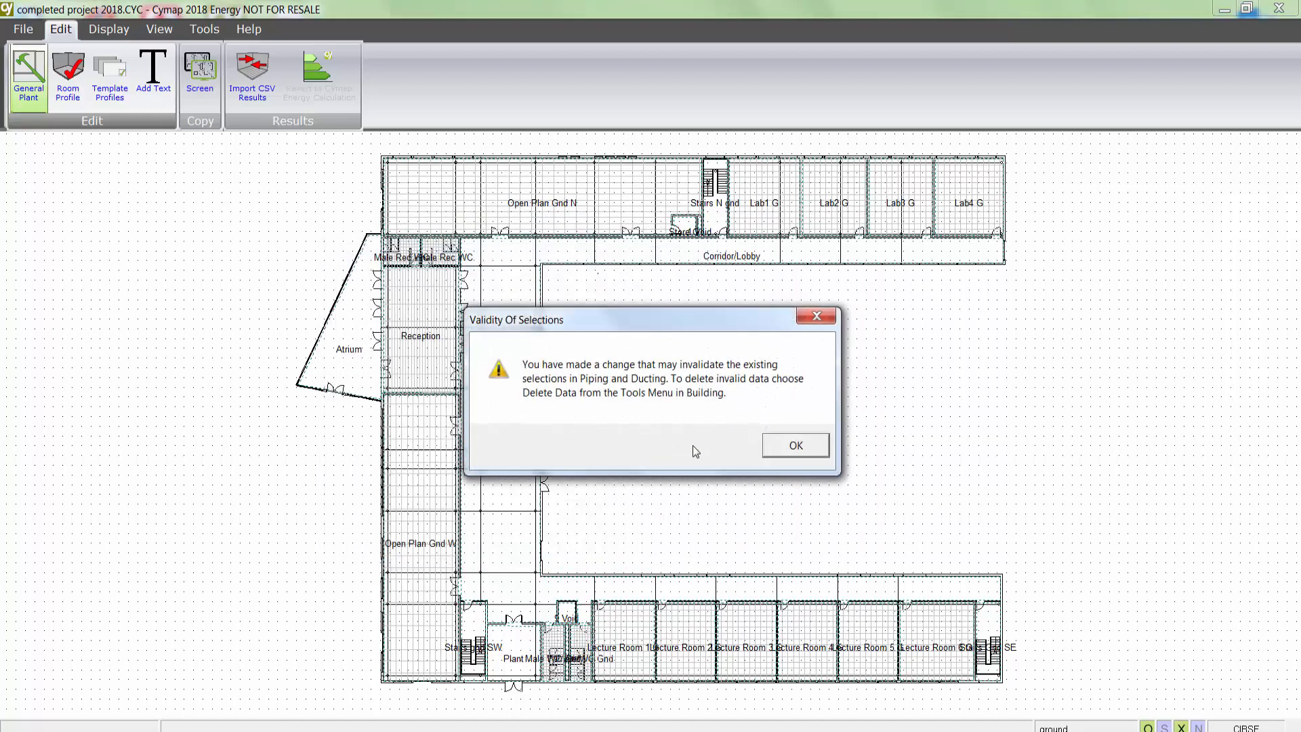
{"action": "left_click", "coordinate": [779, 445]}
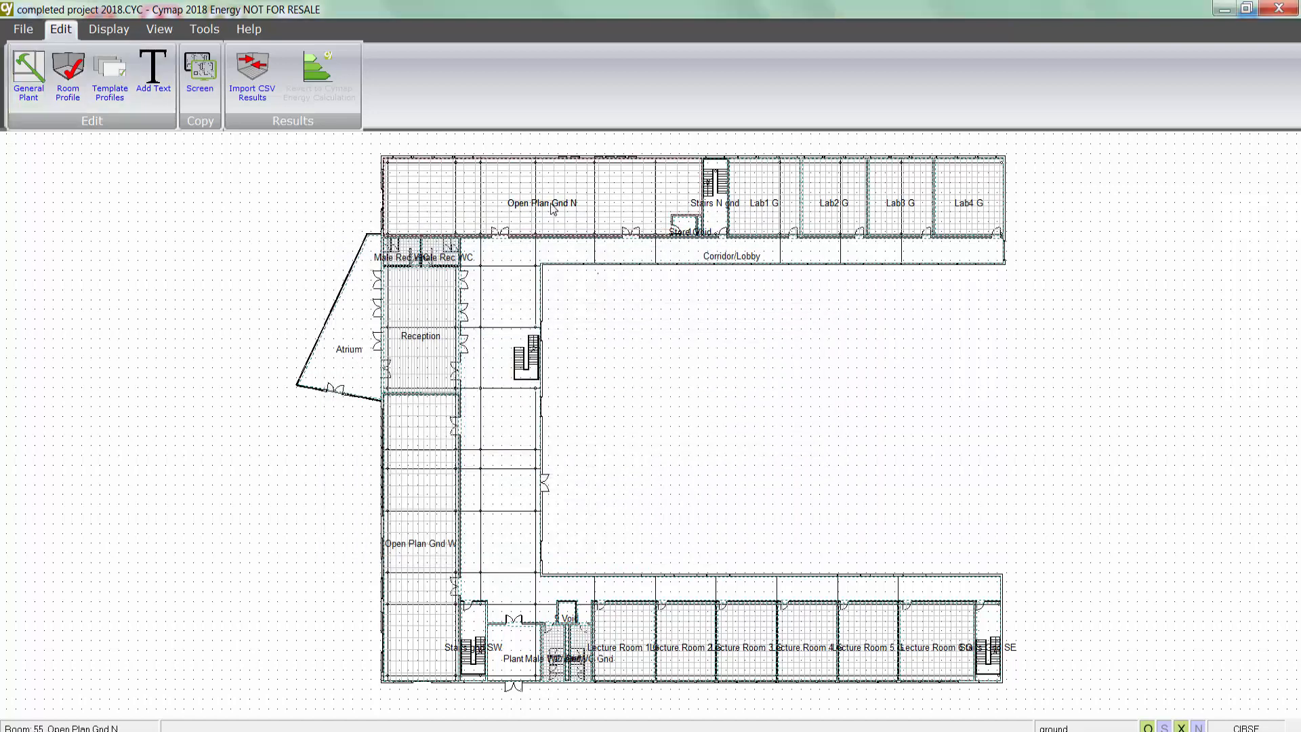
- Examine the individual room gains of Open Plan Gnd N for Jun 21 as heat gains and summer temperatures, in numeric and line views
{"action": "left_click", "coordinate": [107, 29]}
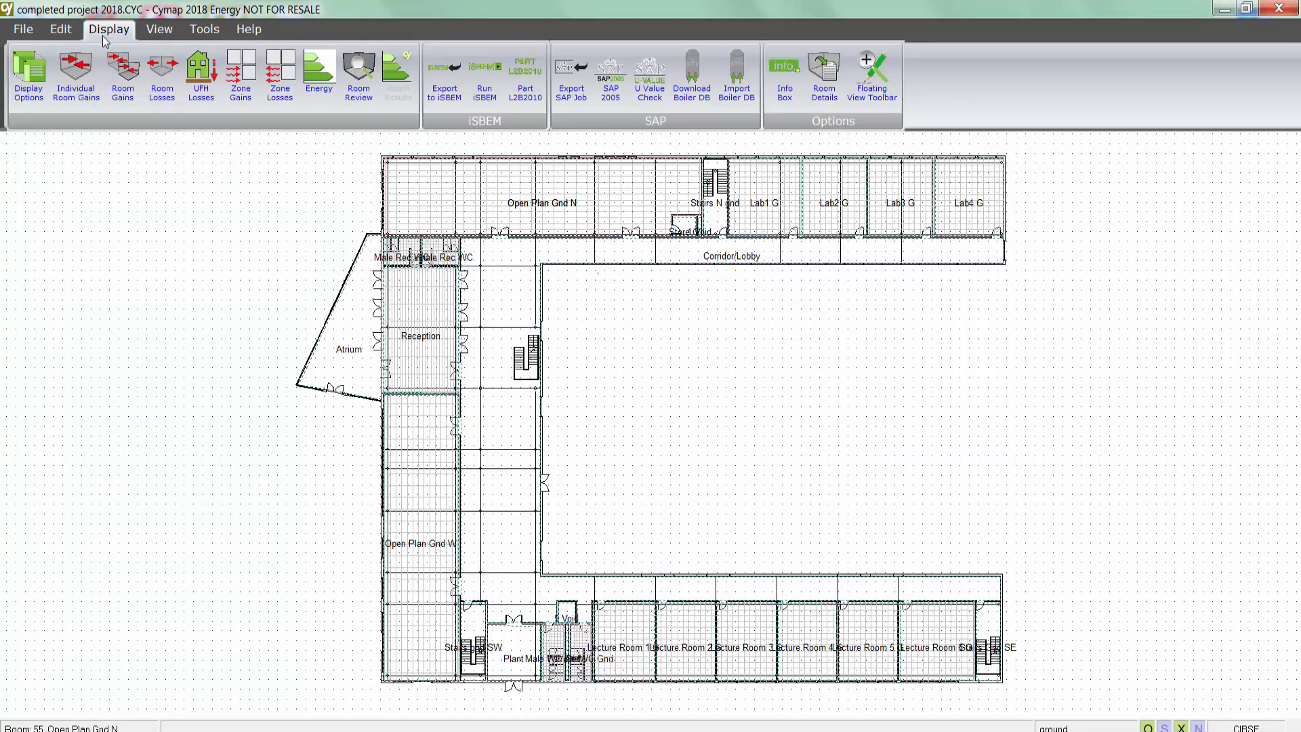
{"action": "left_click", "coordinate": [75, 73]}
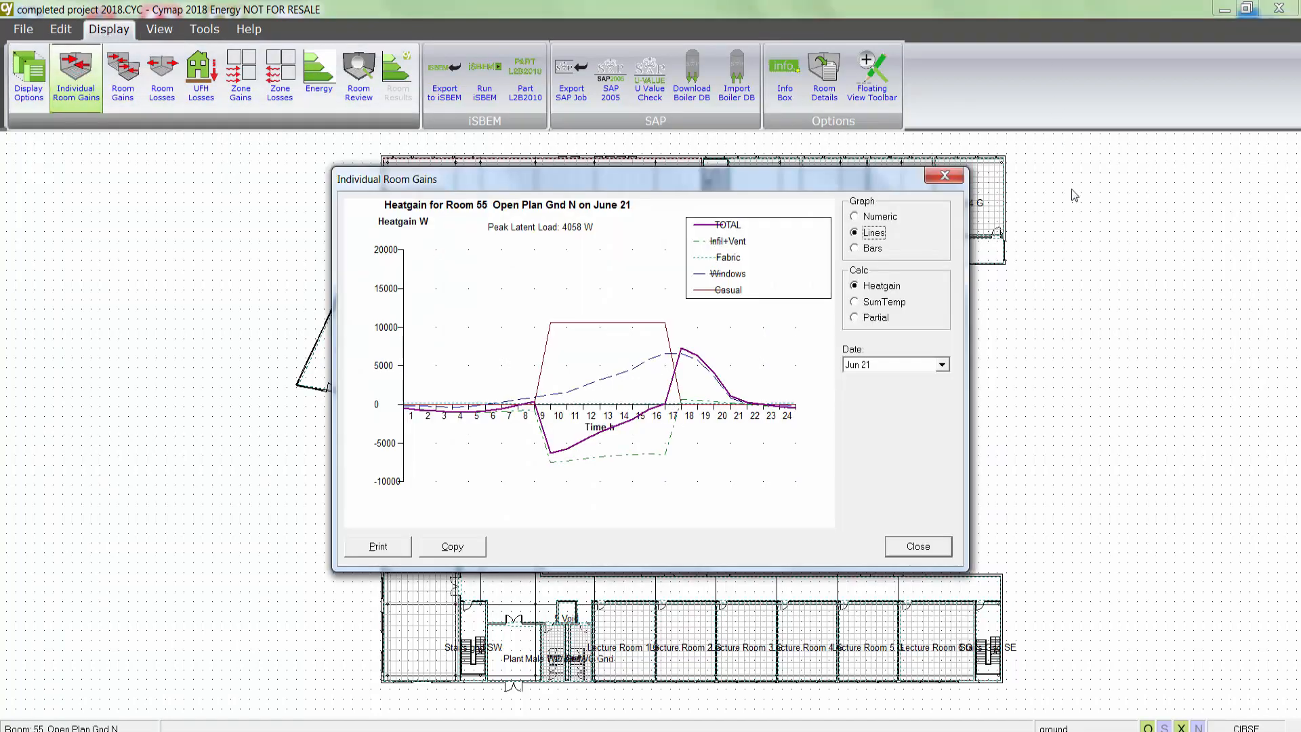
{"action": "left_click", "coordinate": [879, 218]}
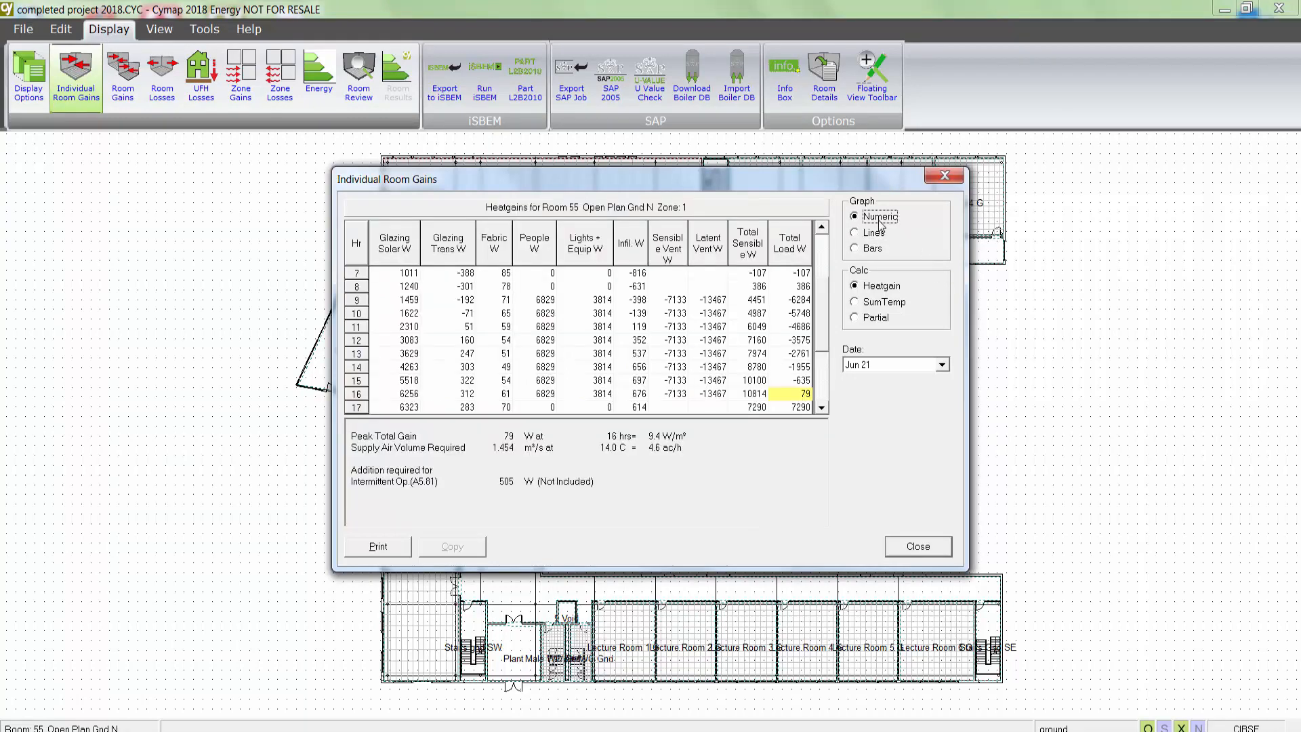
{"action": "left_click", "coordinate": [868, 234]}
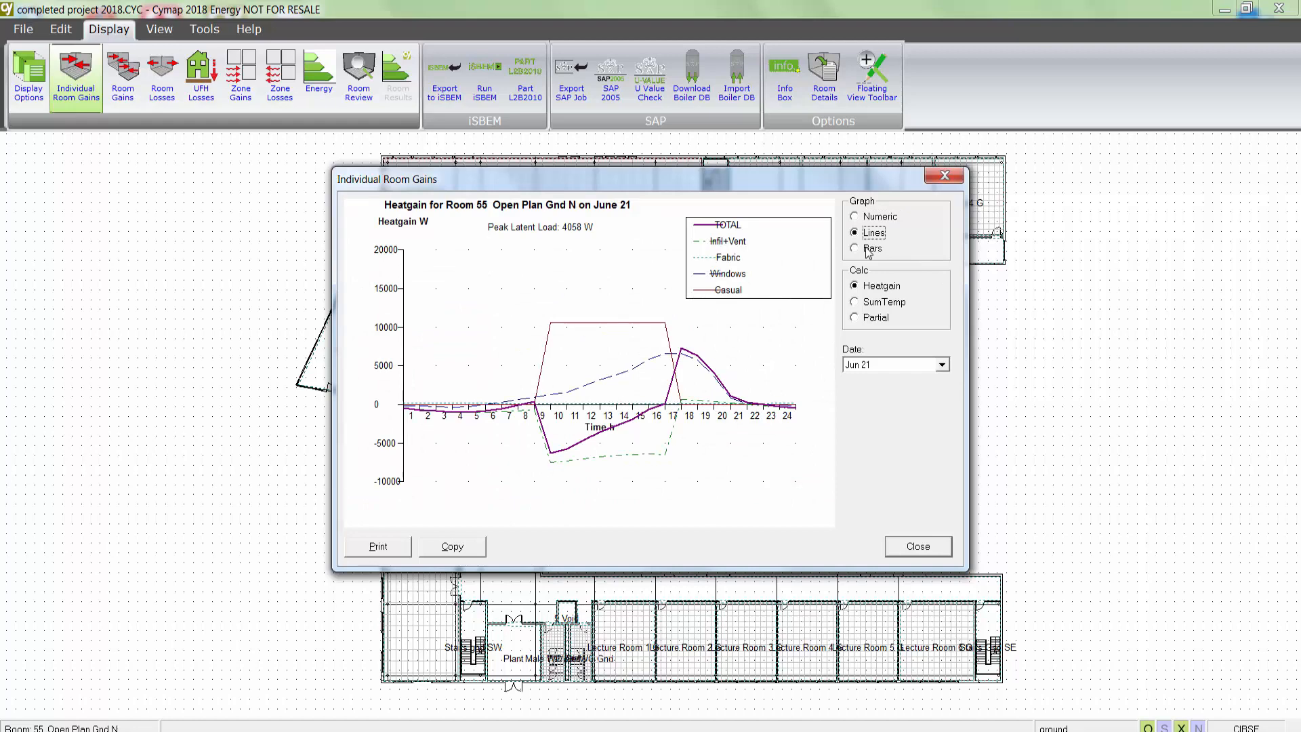
{"action": "left_click", "coordinate": [857, 303]}
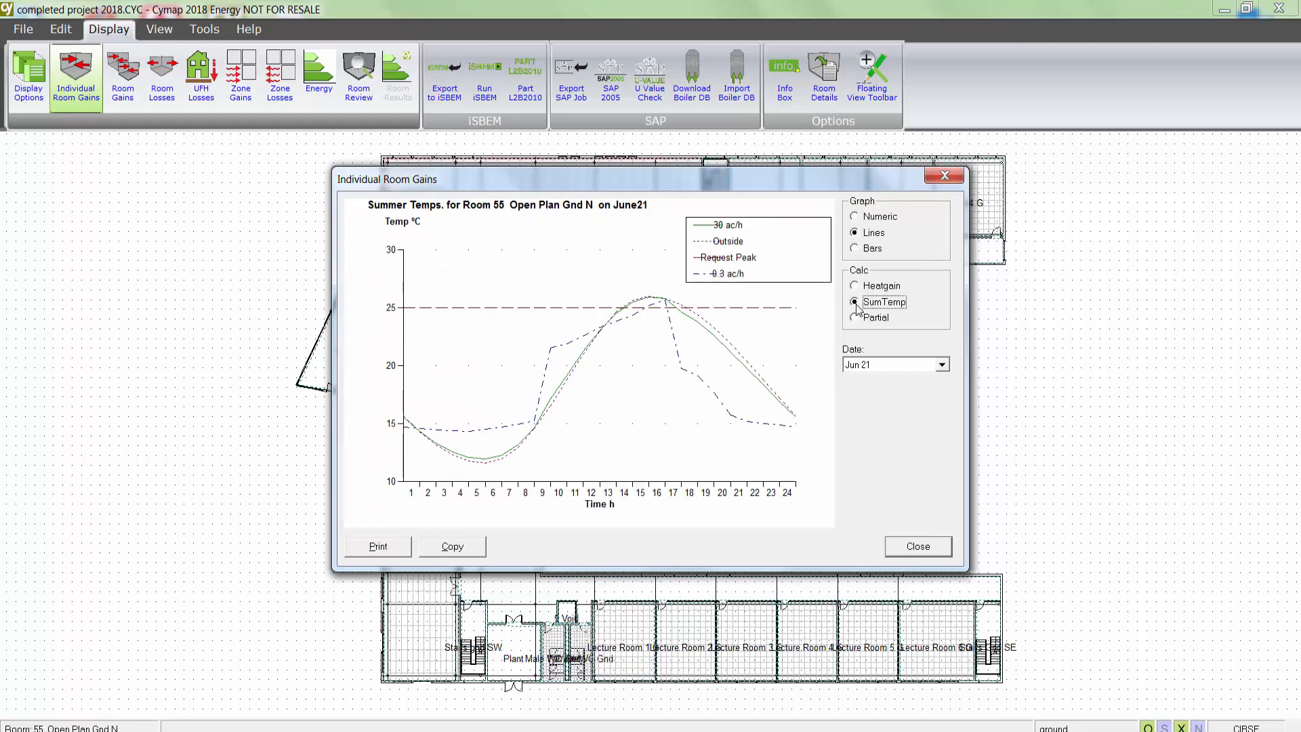
{"action": "left_click", "coordinate": [872, 224]}
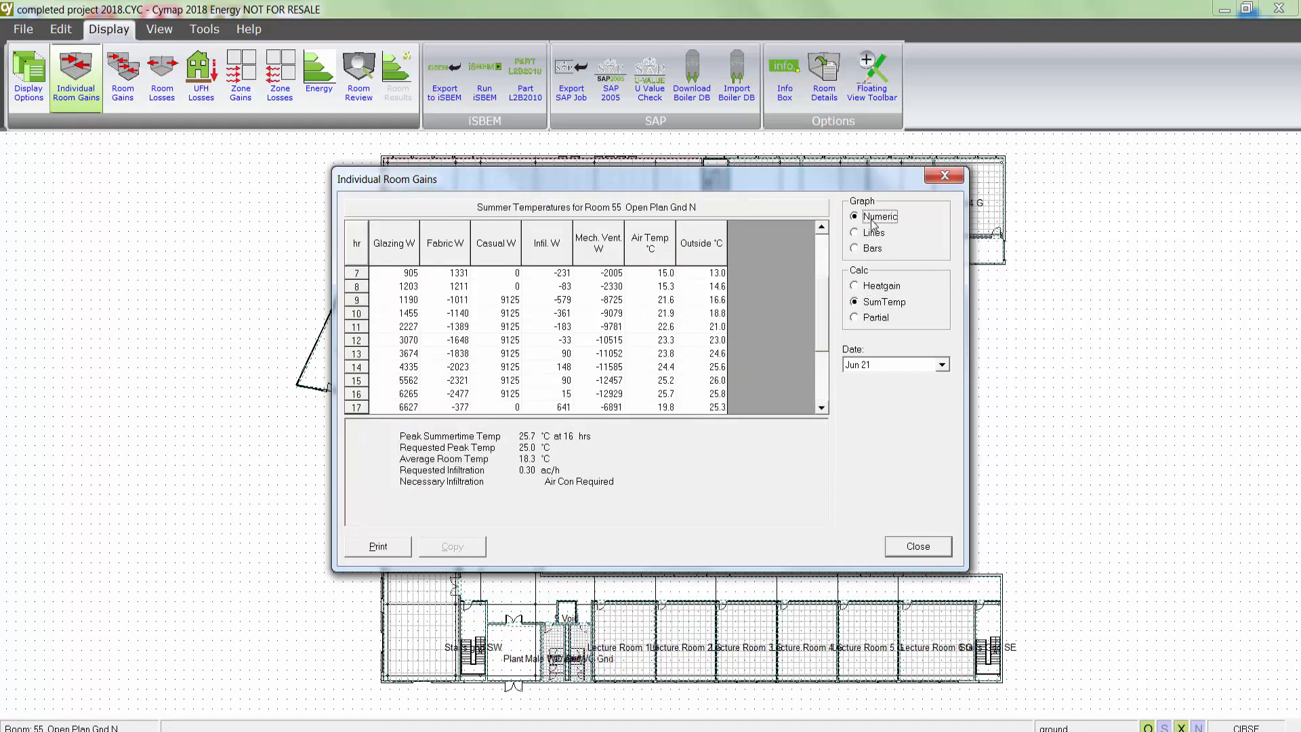
{"action": "left_click", "coordinate": [918, 546]}
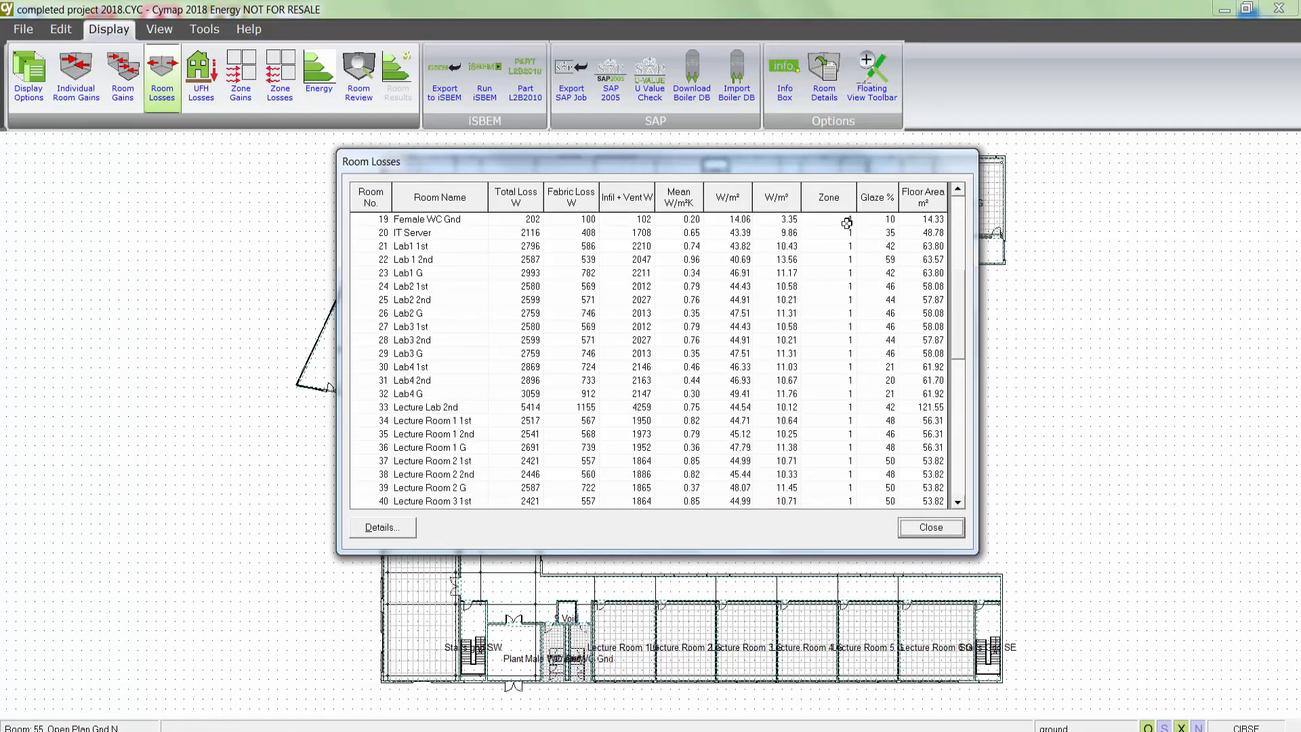
- Look up the room loss details for Lecture Room 1 1st and review the underfloor room losses
{"action": "left_click_drag", "start_coordinate": [860, 168], "coordinate": [834, 171]}
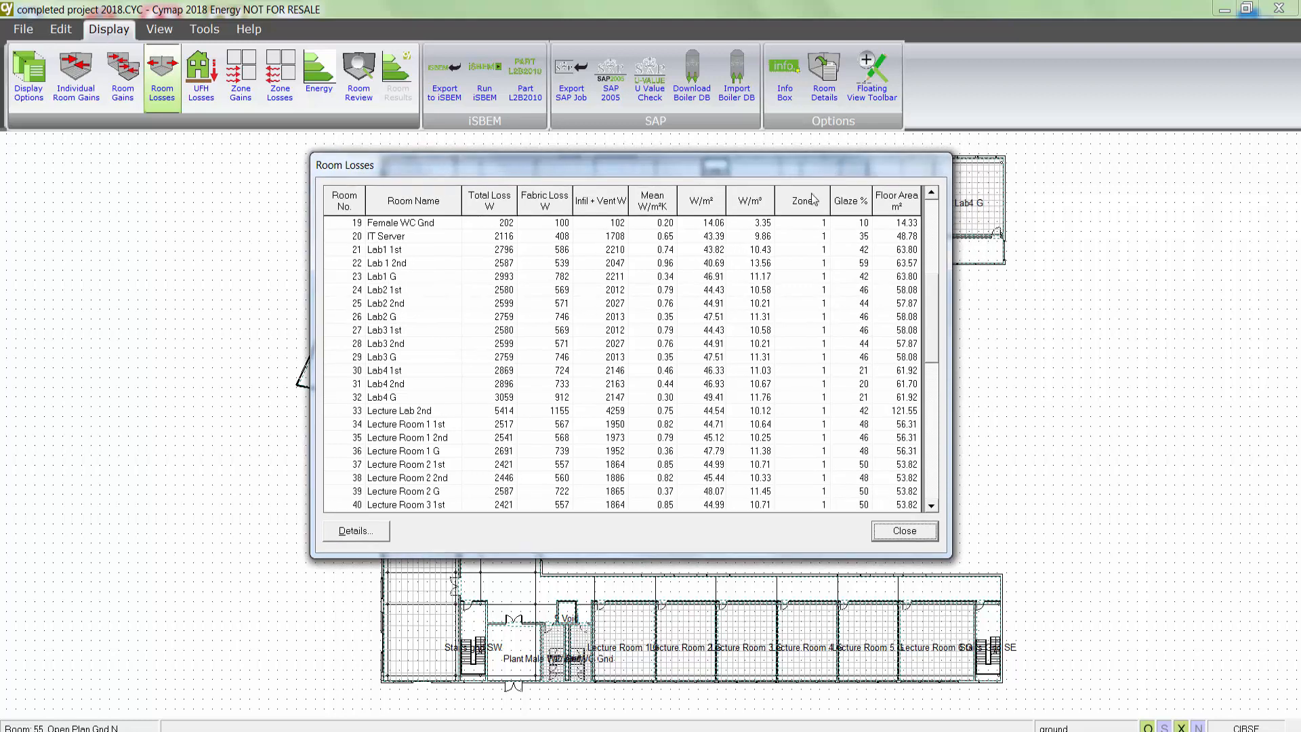
{"action": "left_click", "coordinate": [425, 424]}
{"action": "left_click", "coordinate": [348, 533]}
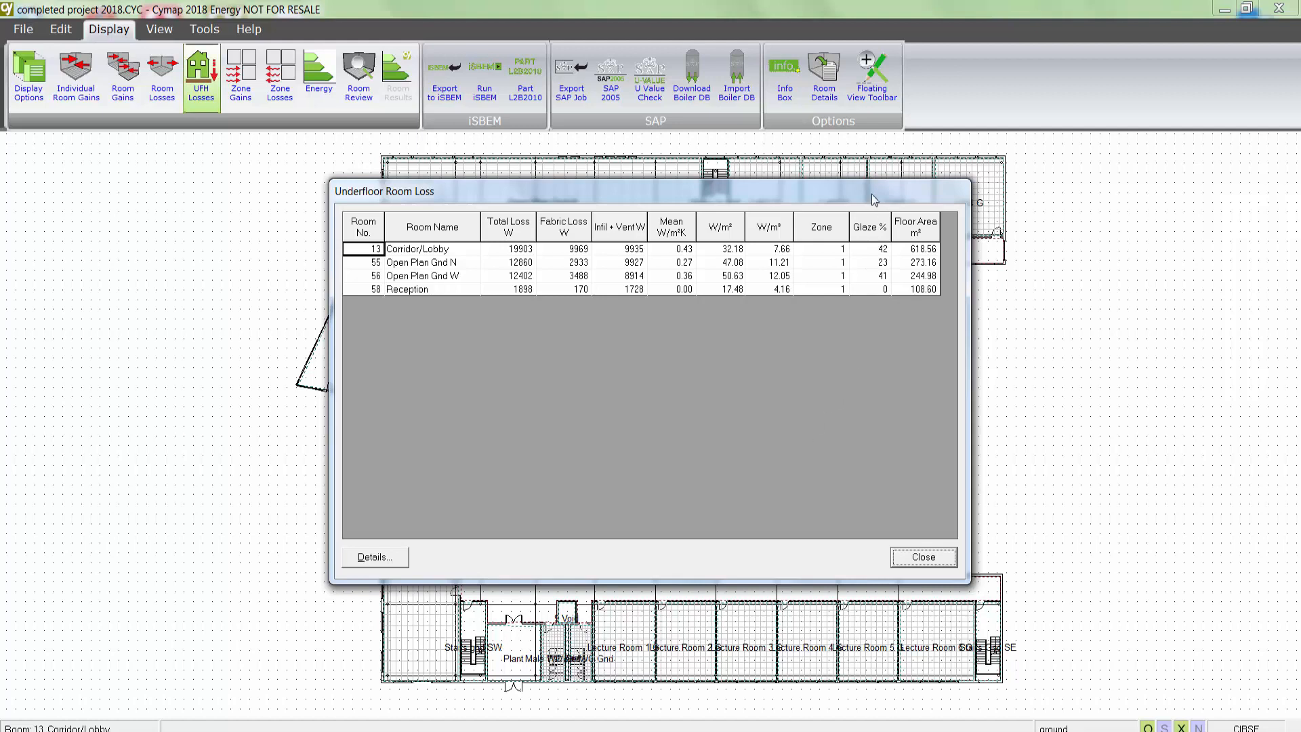
{"action": "left_click_drag", "start_coordinate": [871, 193], "coordinate": [839, 196]}
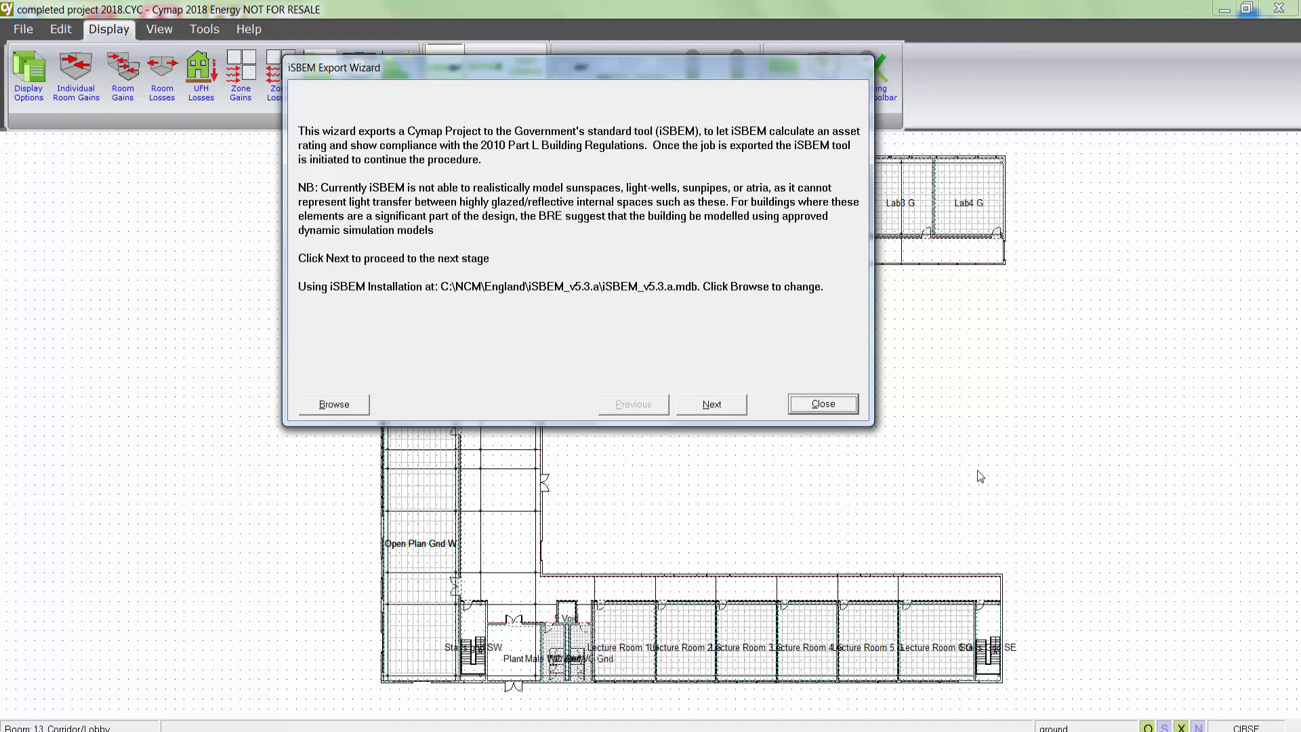
- In the iSBEM export, apply Default HVAC System for Building to all 73 activity areas, choose HWS as HWS system, and continue
{"action": "key", "text": "alt+n"}
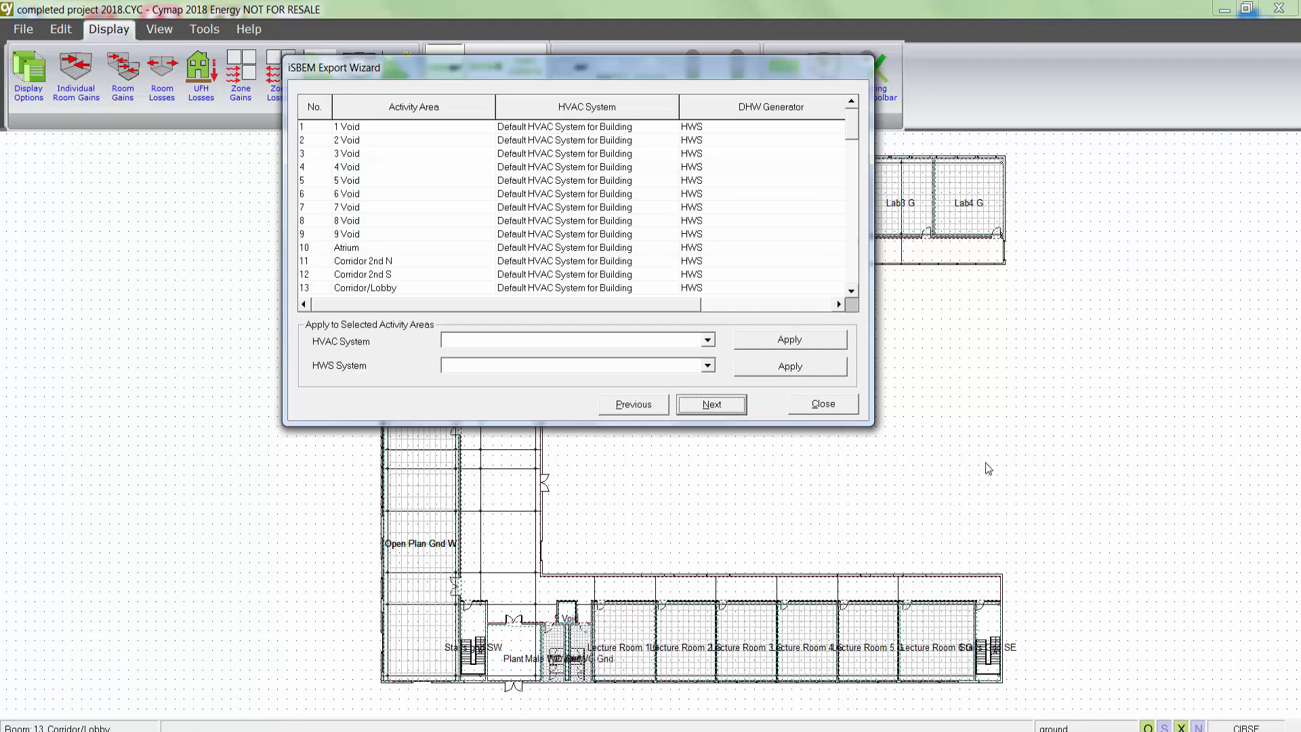
{"action": "left_click", "coordinate": [545, 128]}
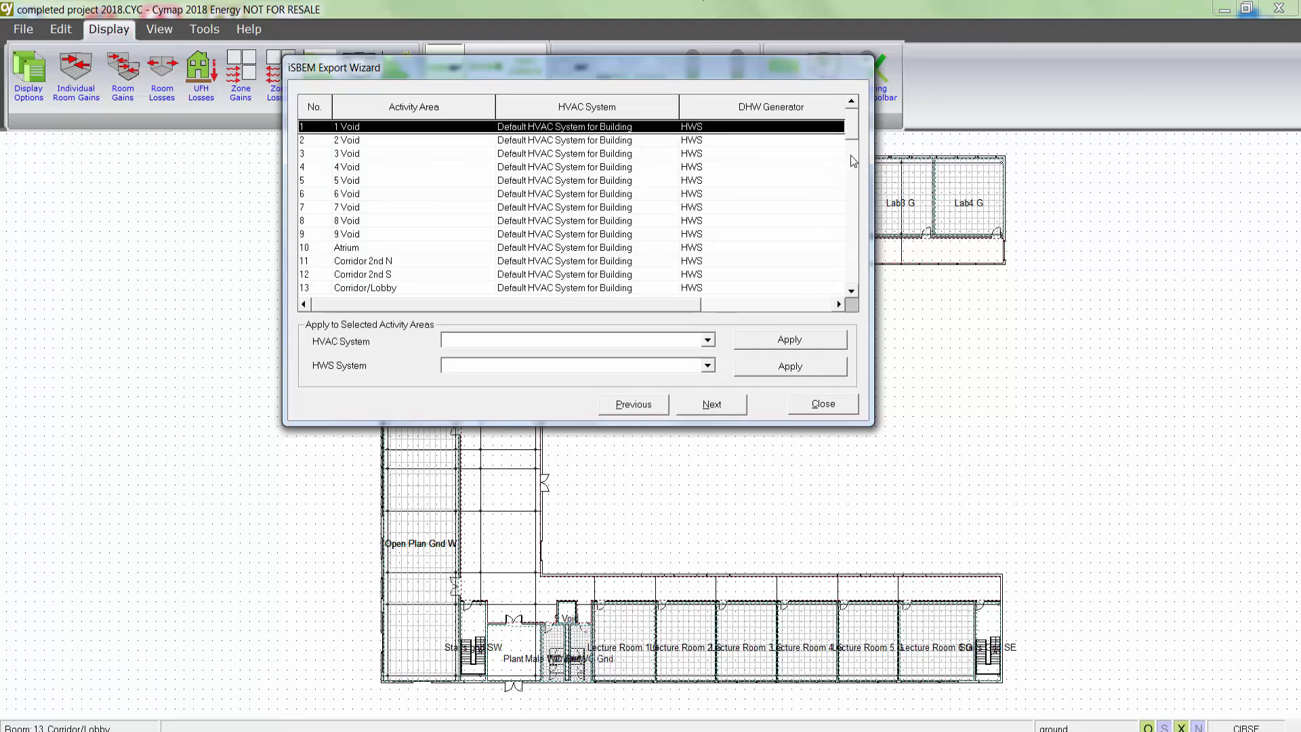
{"action": "left_click_drag", "start_coordinate": [852, 122], "coordinate": [761, 265]}
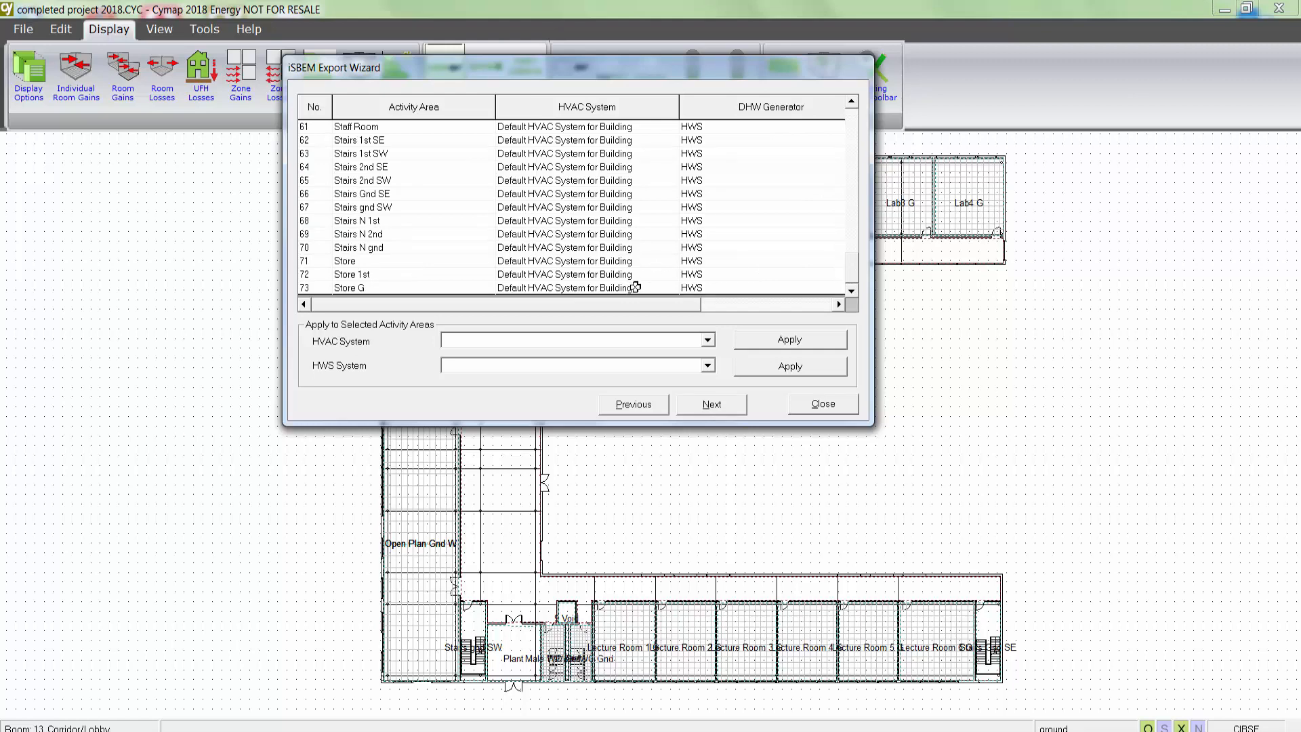
{"action": "left_click", "coordinate": [639, 288], "text": "shift"}
{"action": "left_click", "coordinate": [708, 341]}
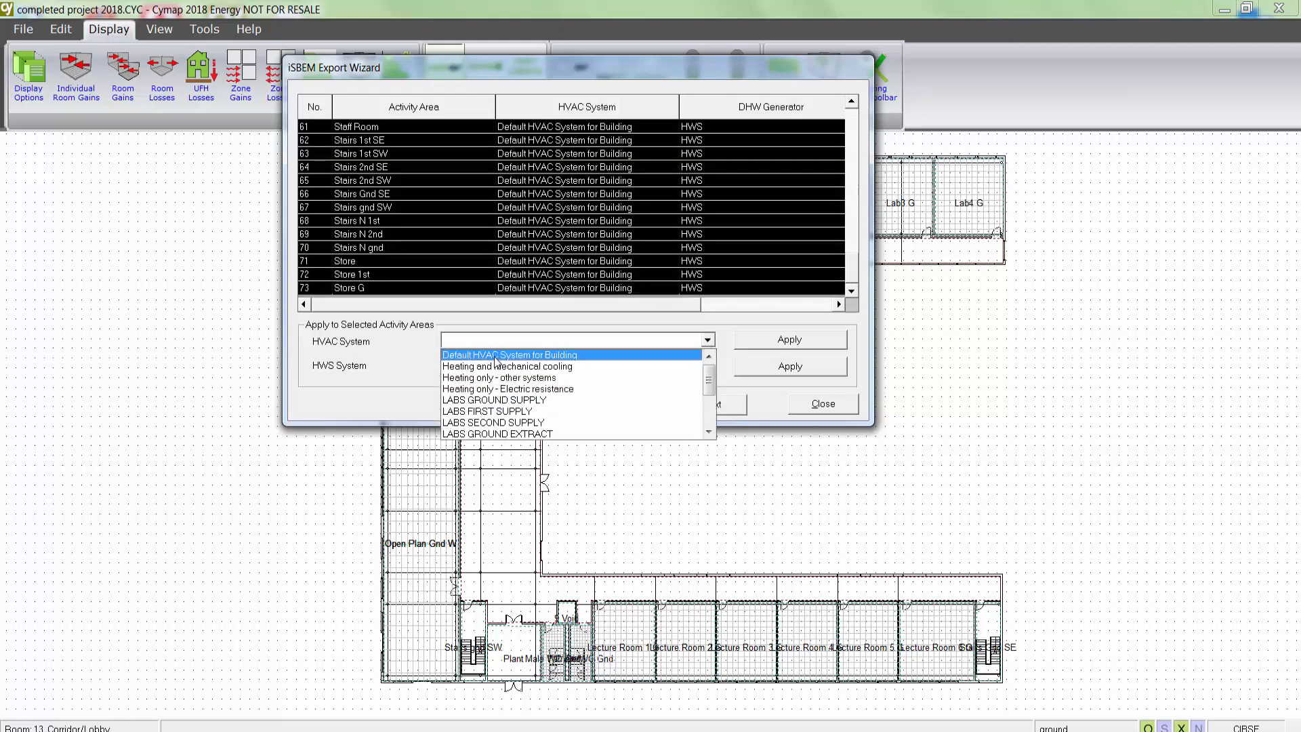
{"action": "left_click", "coordinate": [501, 355]}
{"action": "left_click", "coordinate": [773, 339]}
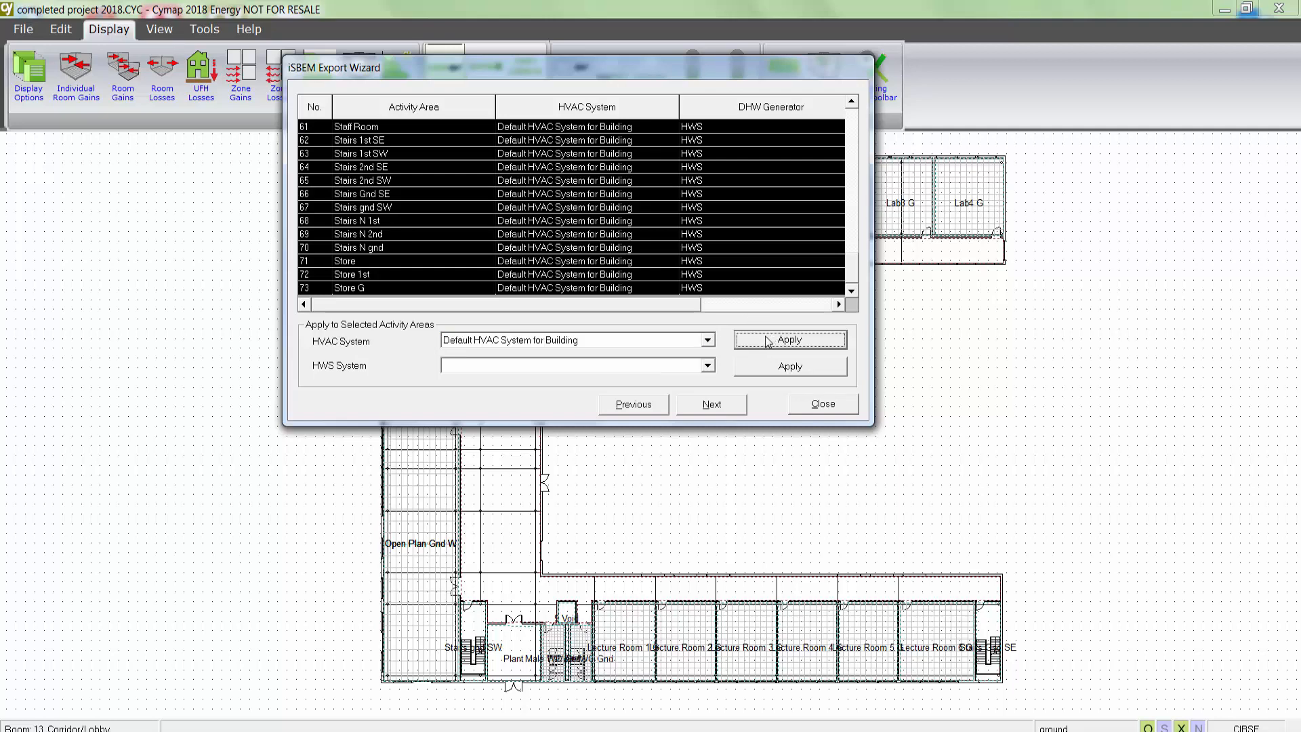
{"action": "left_click", "coordinate": [707, 366]}
{"action": "left_click", "coordinate": [534, 381]}
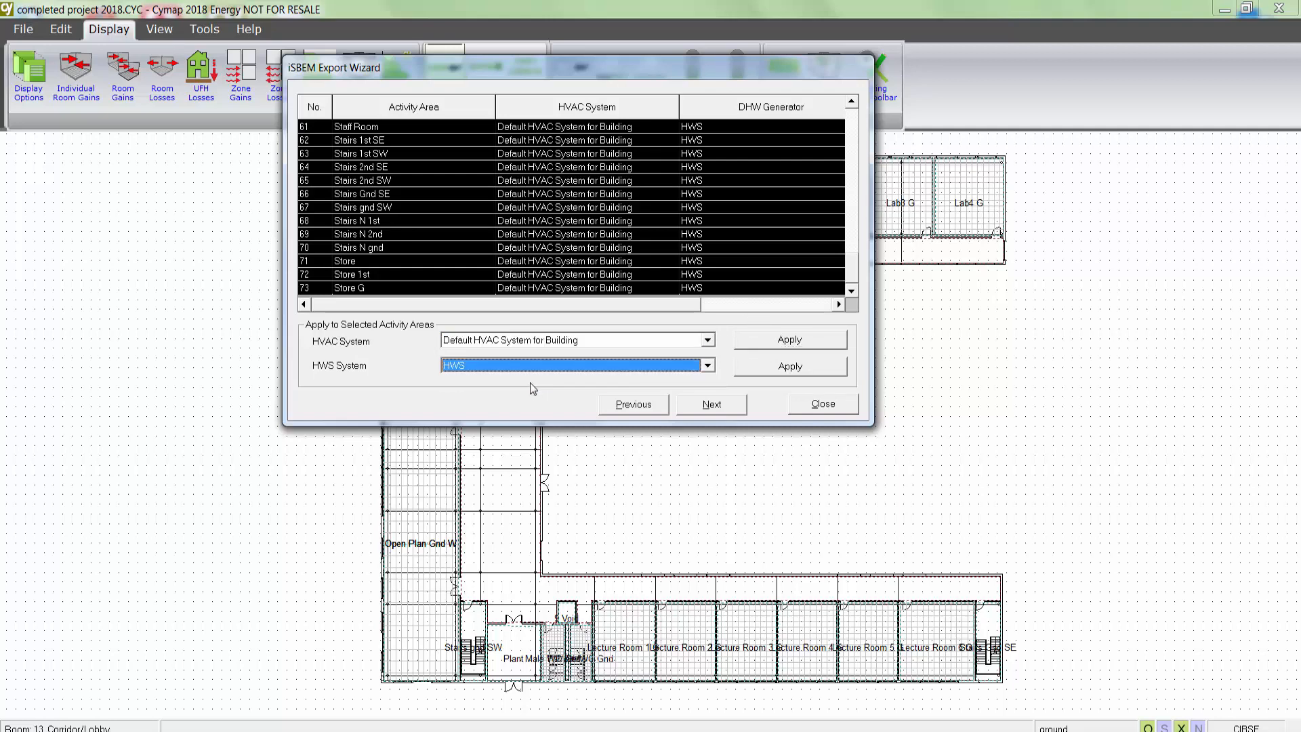
{"action": "left_click", "coordinate": [711, 405]}
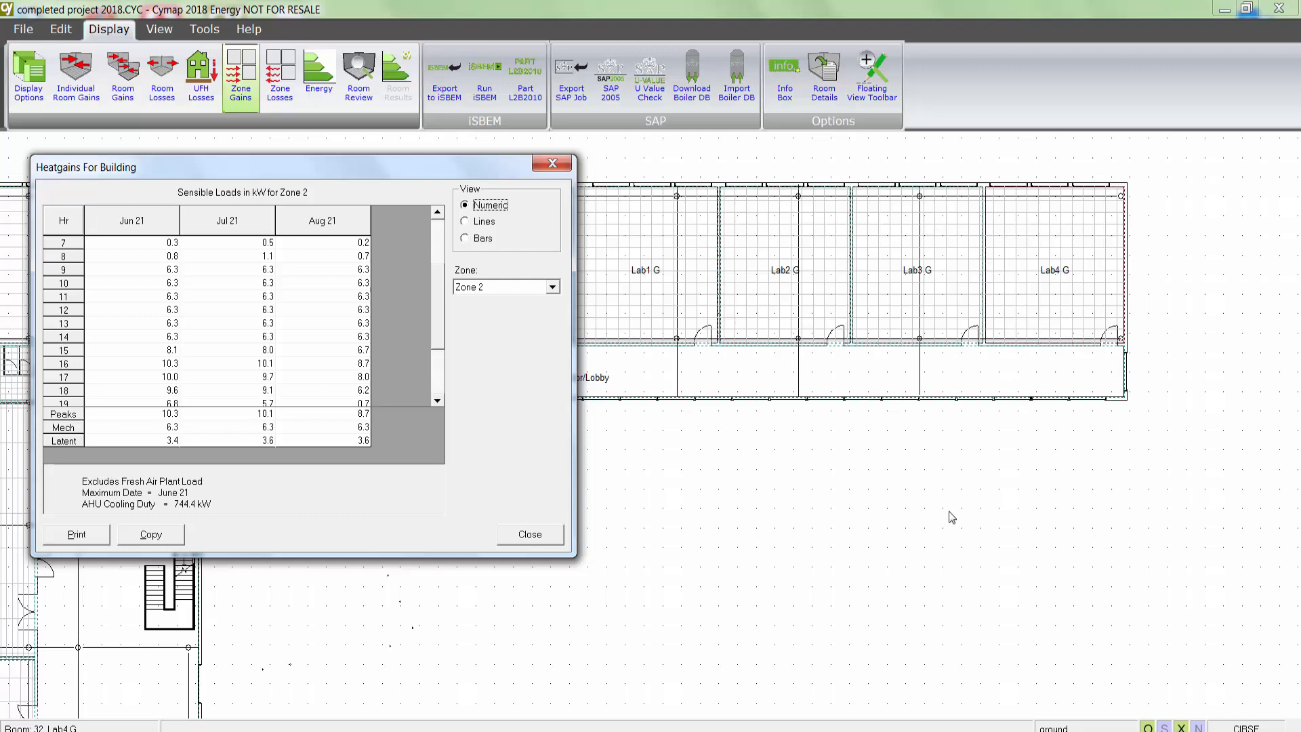
- Close the Zone 2 heat gains and preview the Tas room demand results from revised building extension.tbd for import into the demo project
{"action": "left_click", "coordinate": [530, 535]}
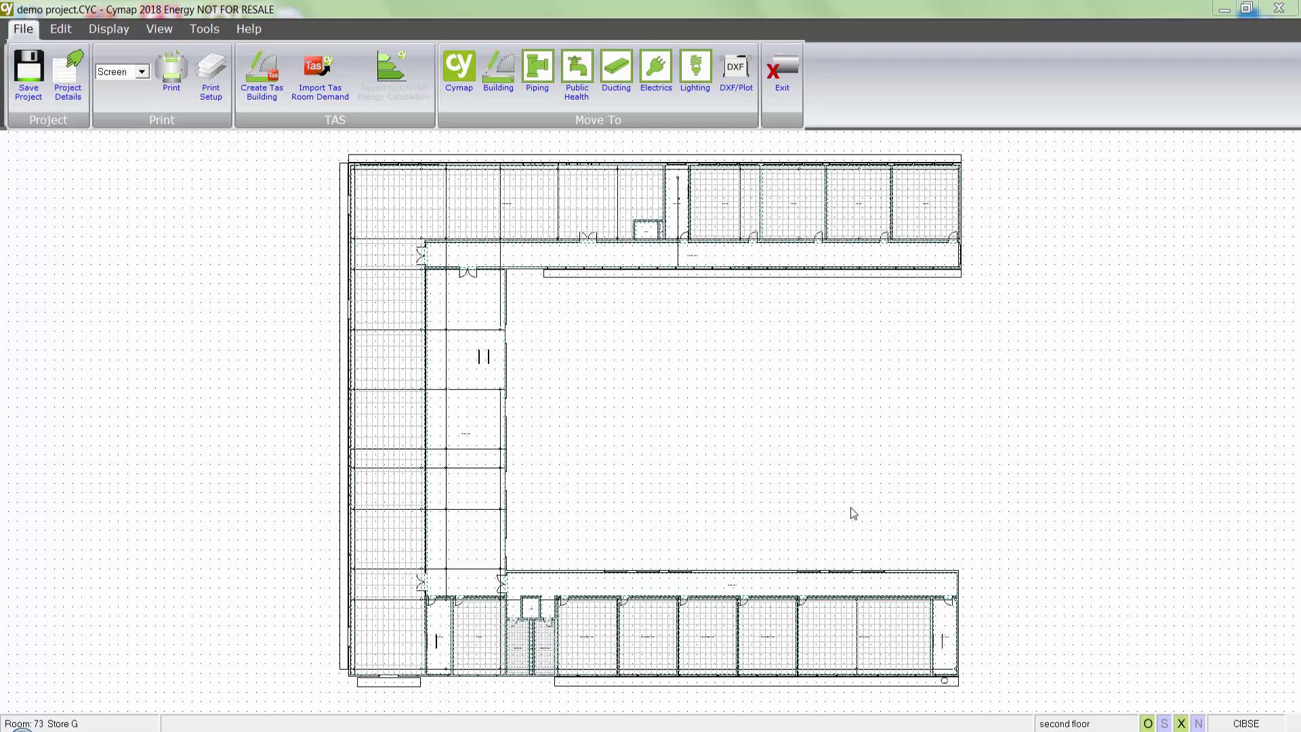
{"action": "left_click", "coordinate": [317, 78]}
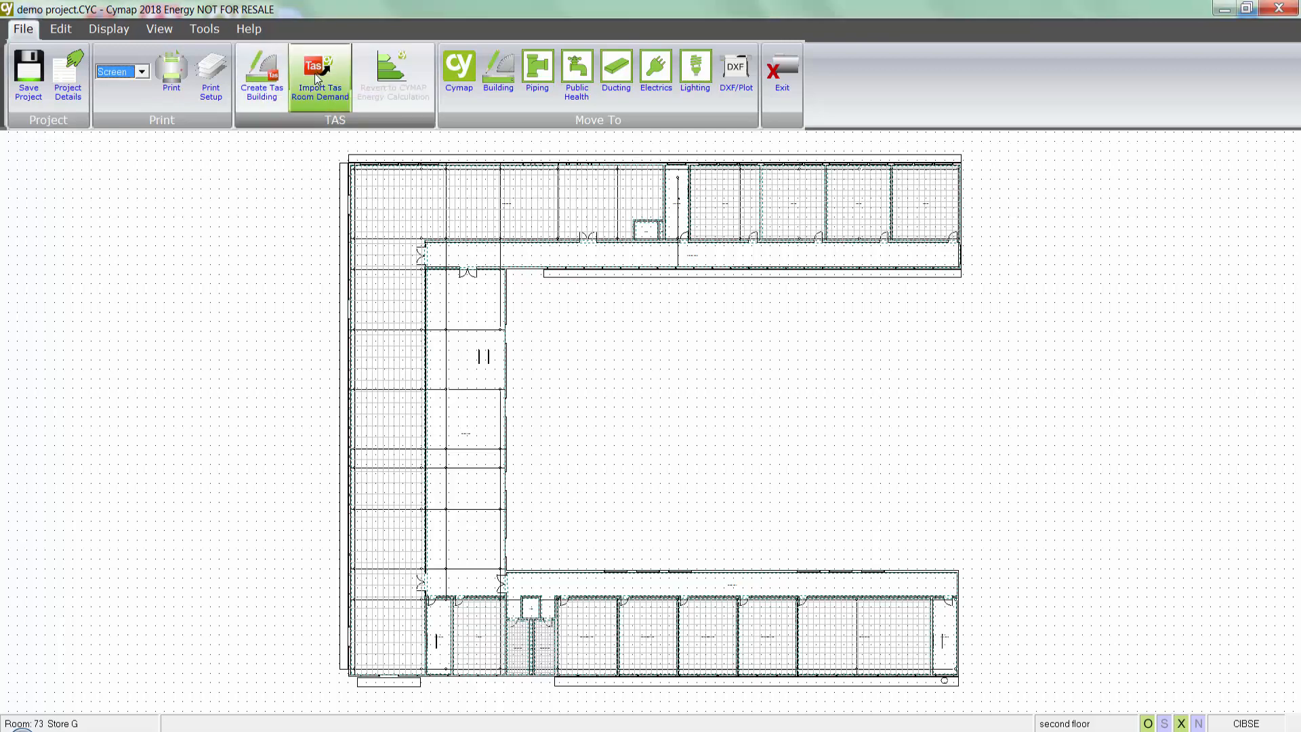
{"action": "left_click", "coordinate": [899, 250]}
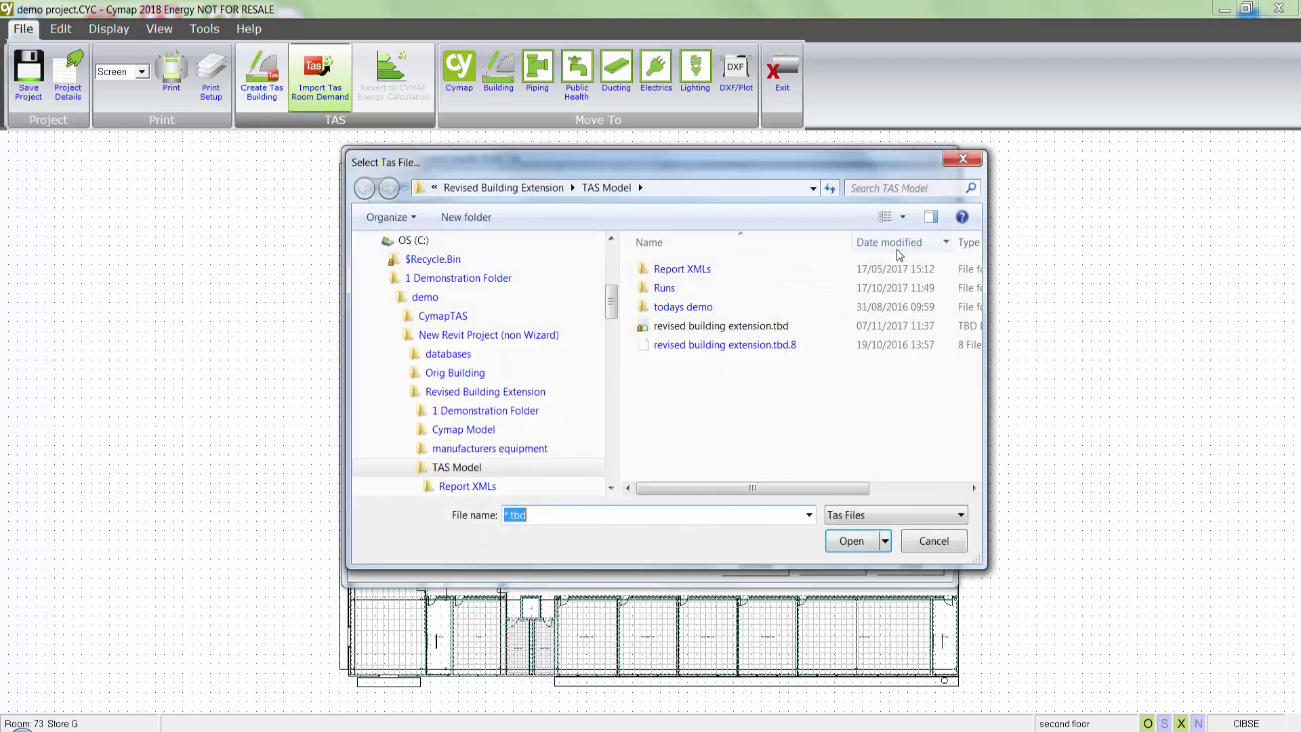
{"action": "left_click", "coordinate": [798, 327]}
{"action": "left_click", "coordinate": [836, 542]}
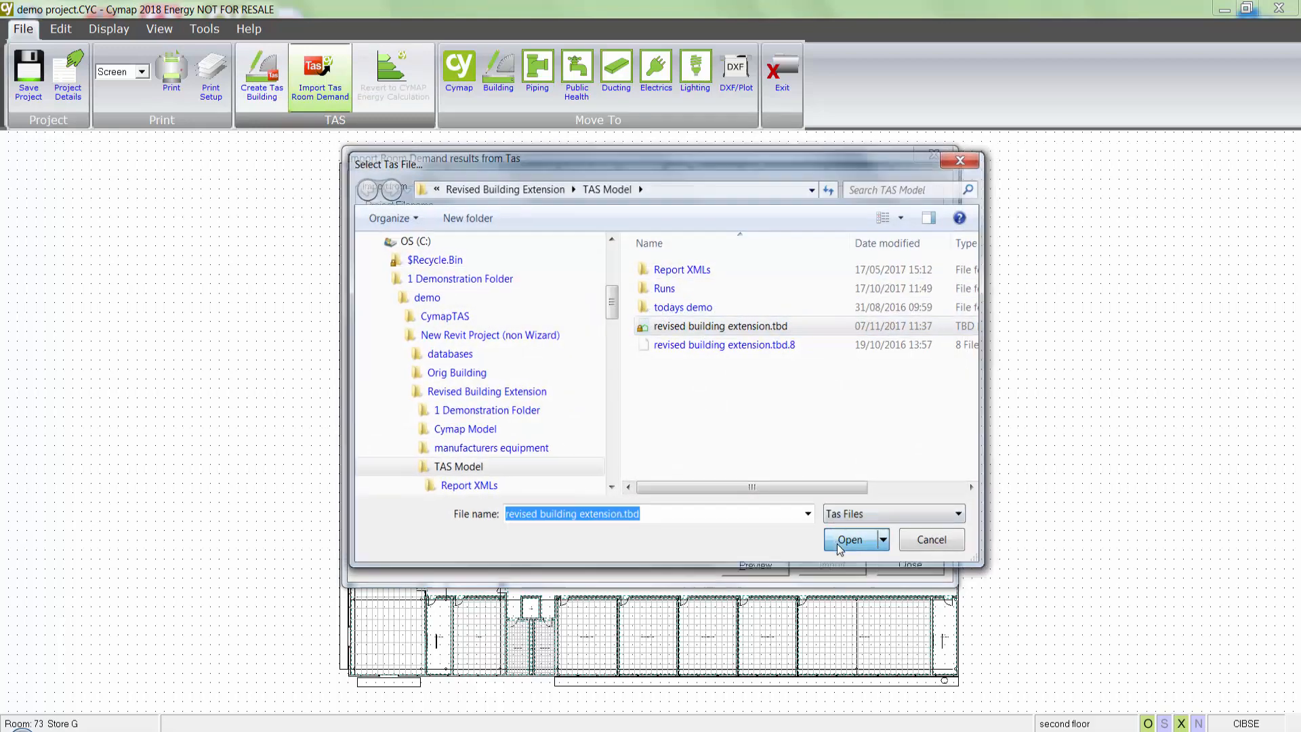
{"action": "left_click", "coordinate": [760, 566]}
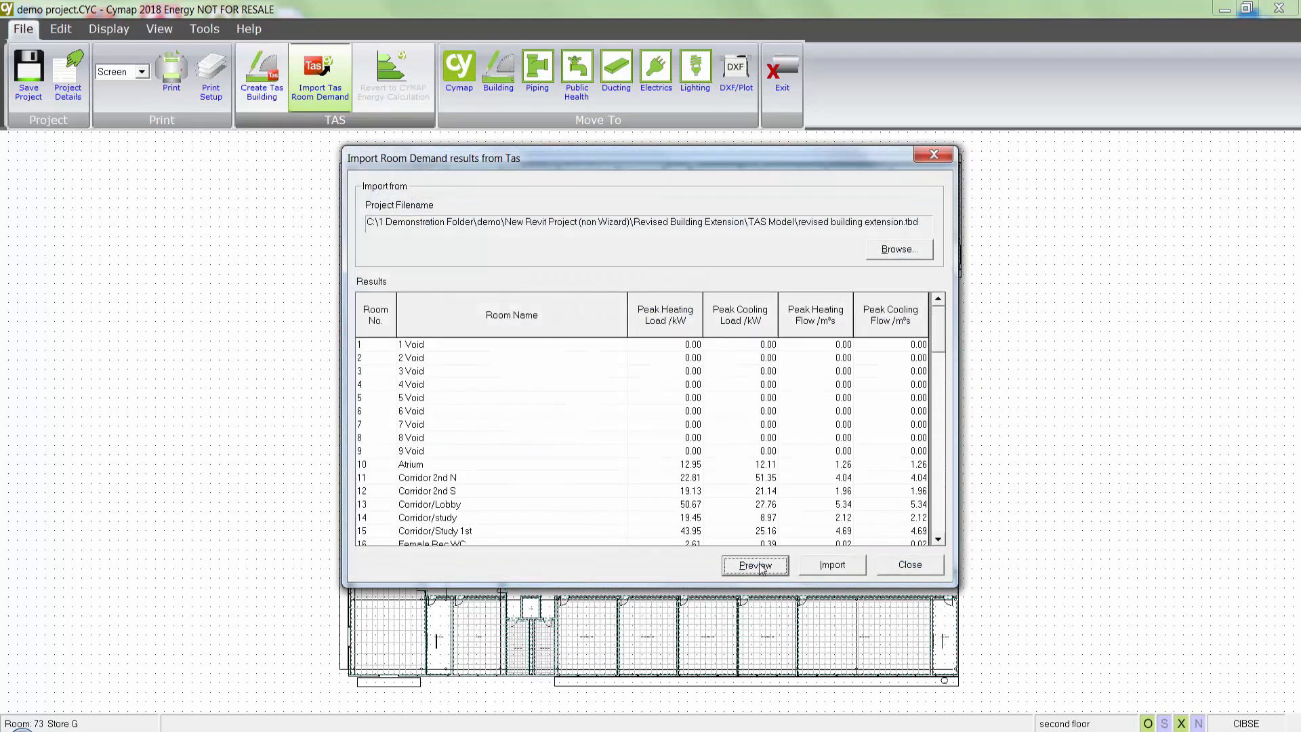
- Review the previewed Tas room demand results and import them into the demo project, confirming the import
{"action": "left_click_drag", "start_coordinate": [940, 331], "coordinate": [937, 477]}
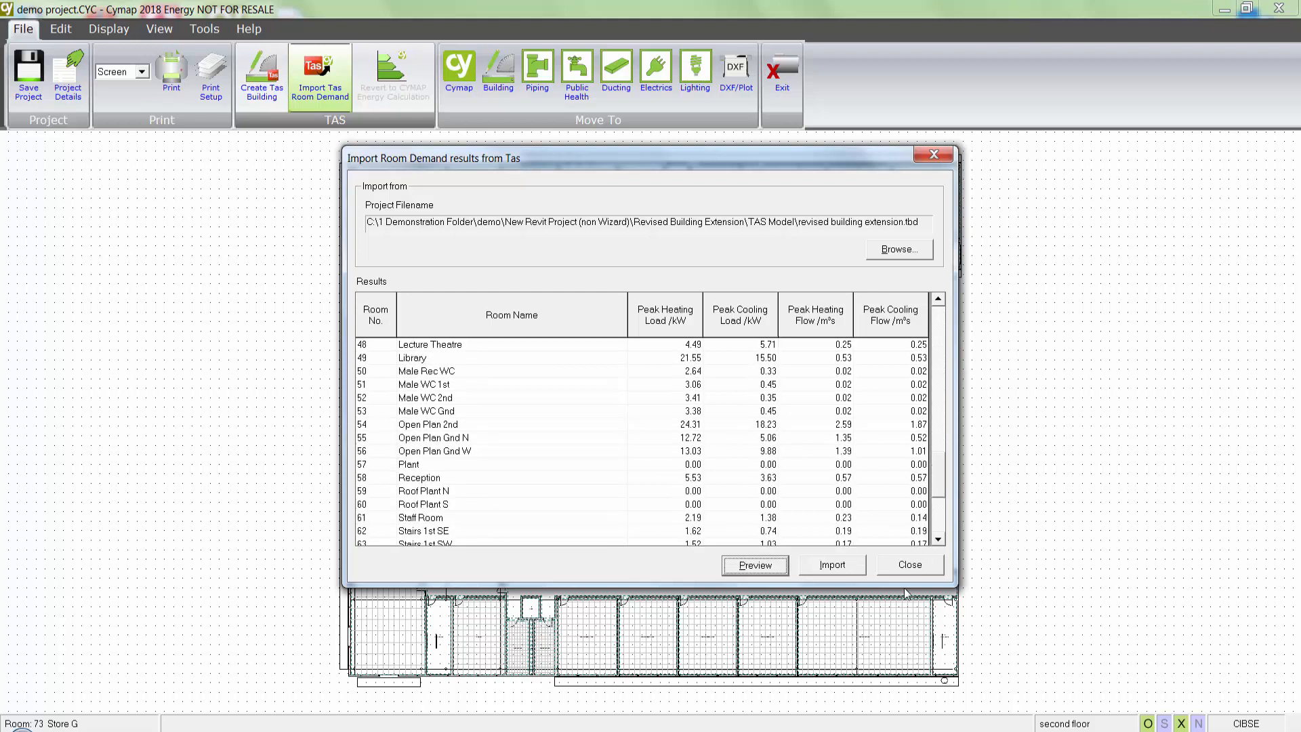
{"action": "left_click", "coordinate": [844, 570]}
{"action": "left_click", "coordinate": [699, 439]}
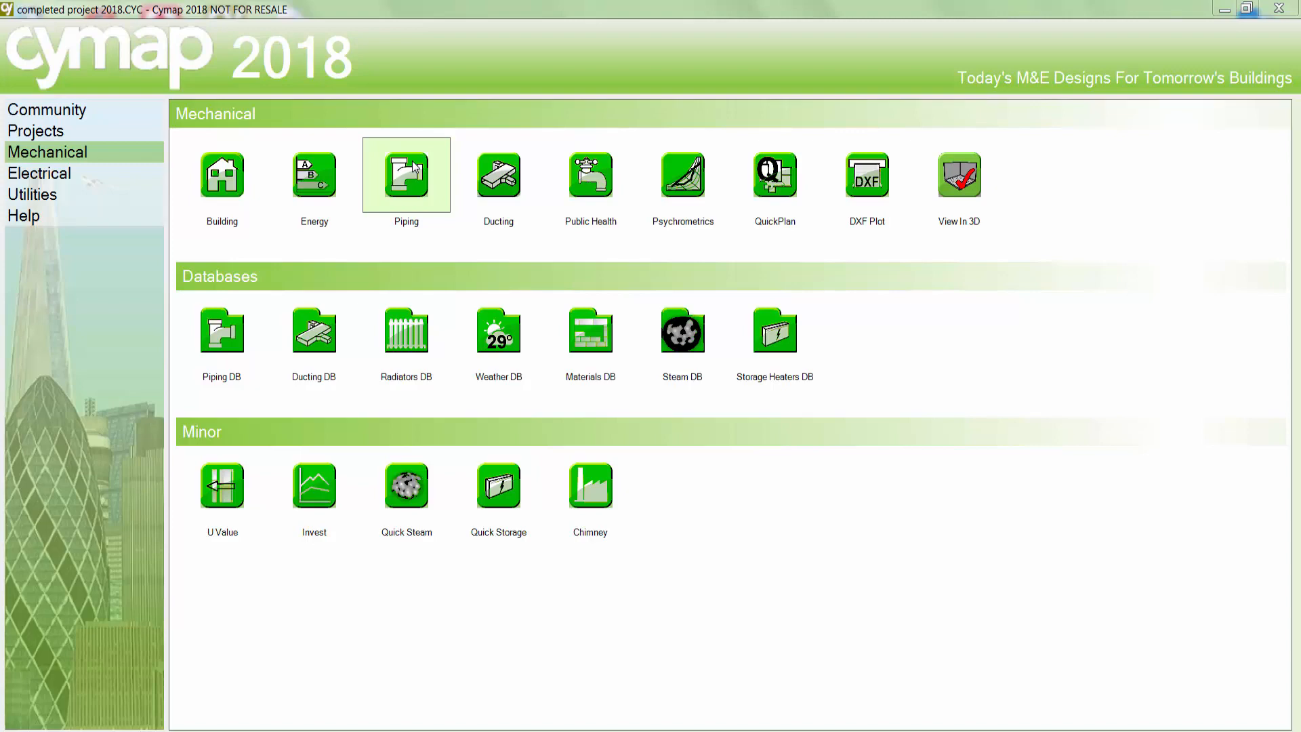
- Switch to the Piping module of completed project 2018 and inspect the selection details of the radiator in Lab4 G nearest Lab3 G
{"action": "left_click", "coordinate": [412, 160]}
{"action": "scroll", "coordinate": [754, 424], "scroll_direction": "up", "scroll_amount": 5}
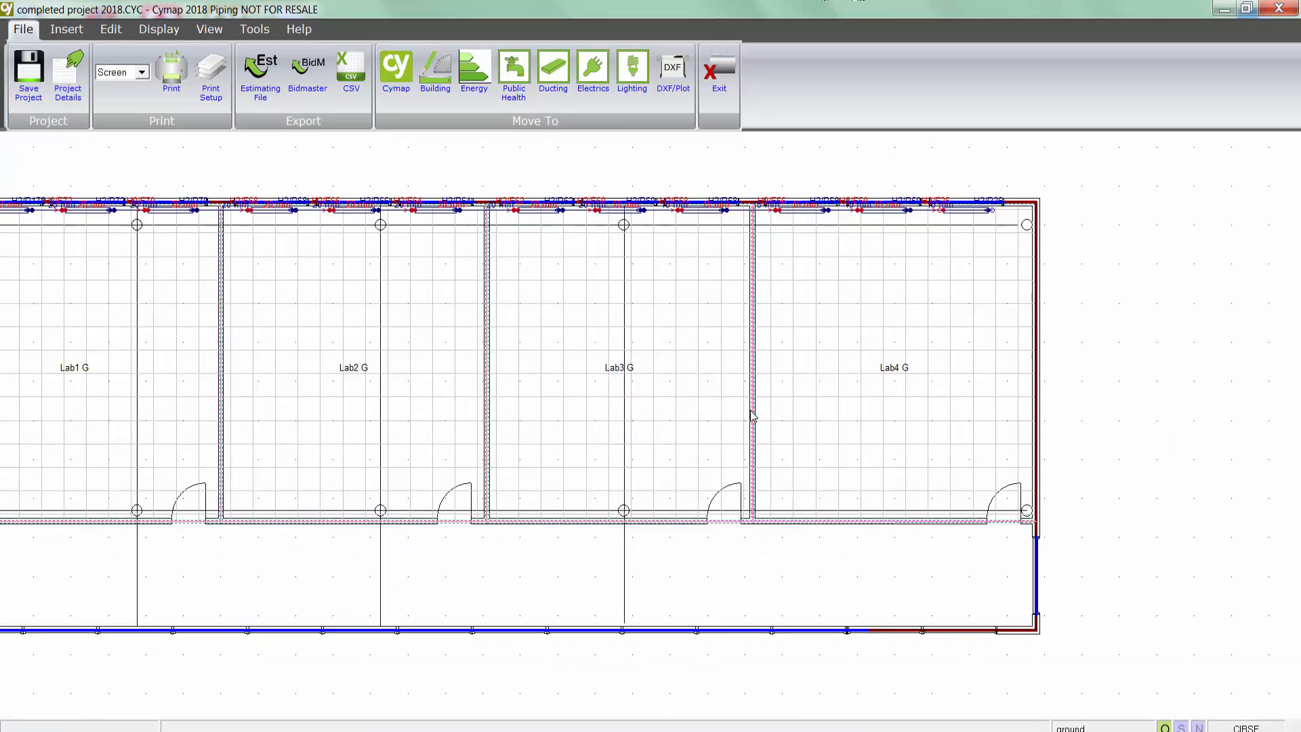
{"action": "middle_click_drag", "start_coordinate": [766, 347], "coordinate": [752, 404]}
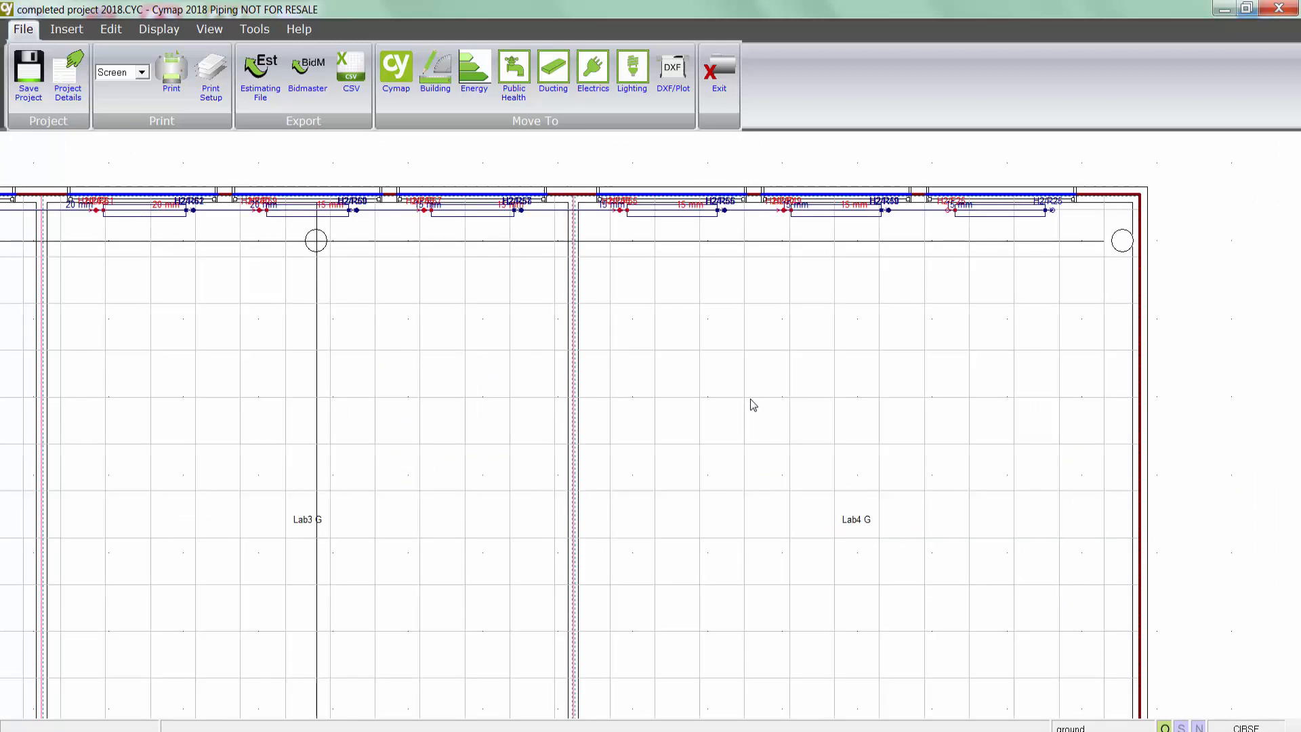
{"action": "double_click", "coordinate": [676, 216]}
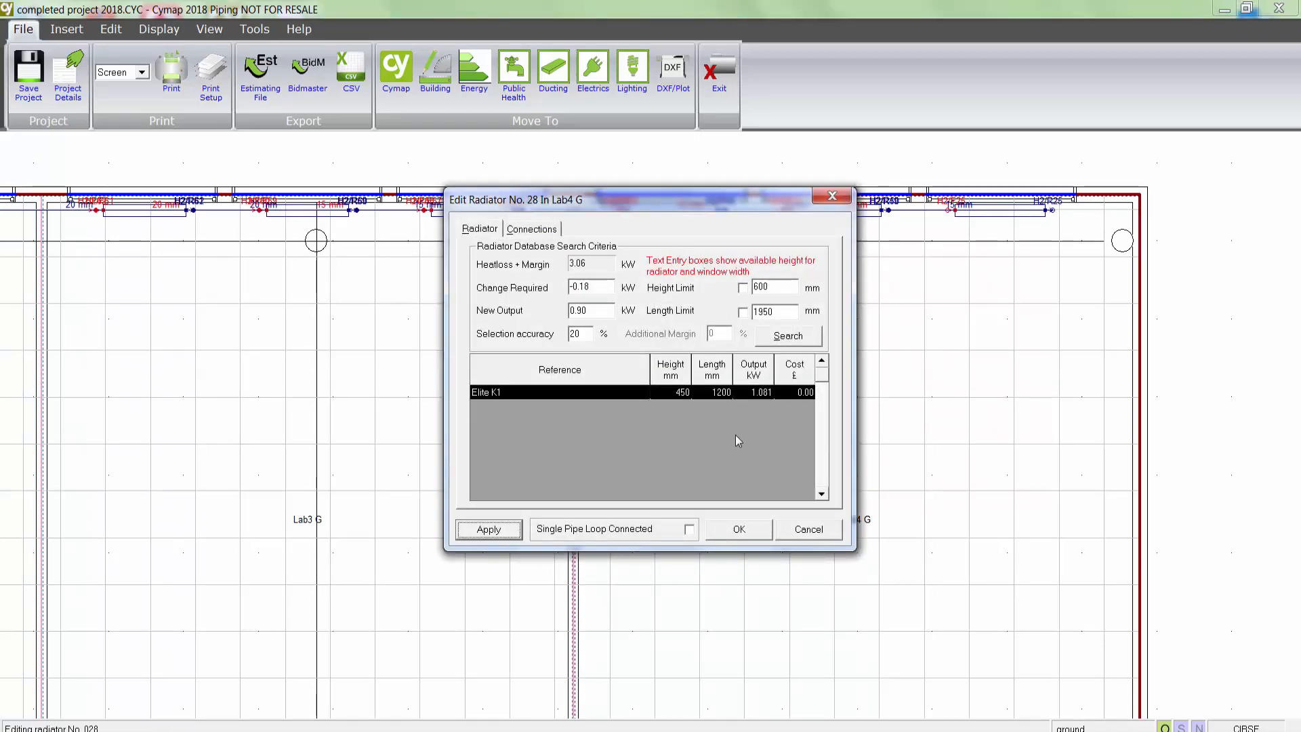
{"action": "left_click", "coordinate": [791, 533]}
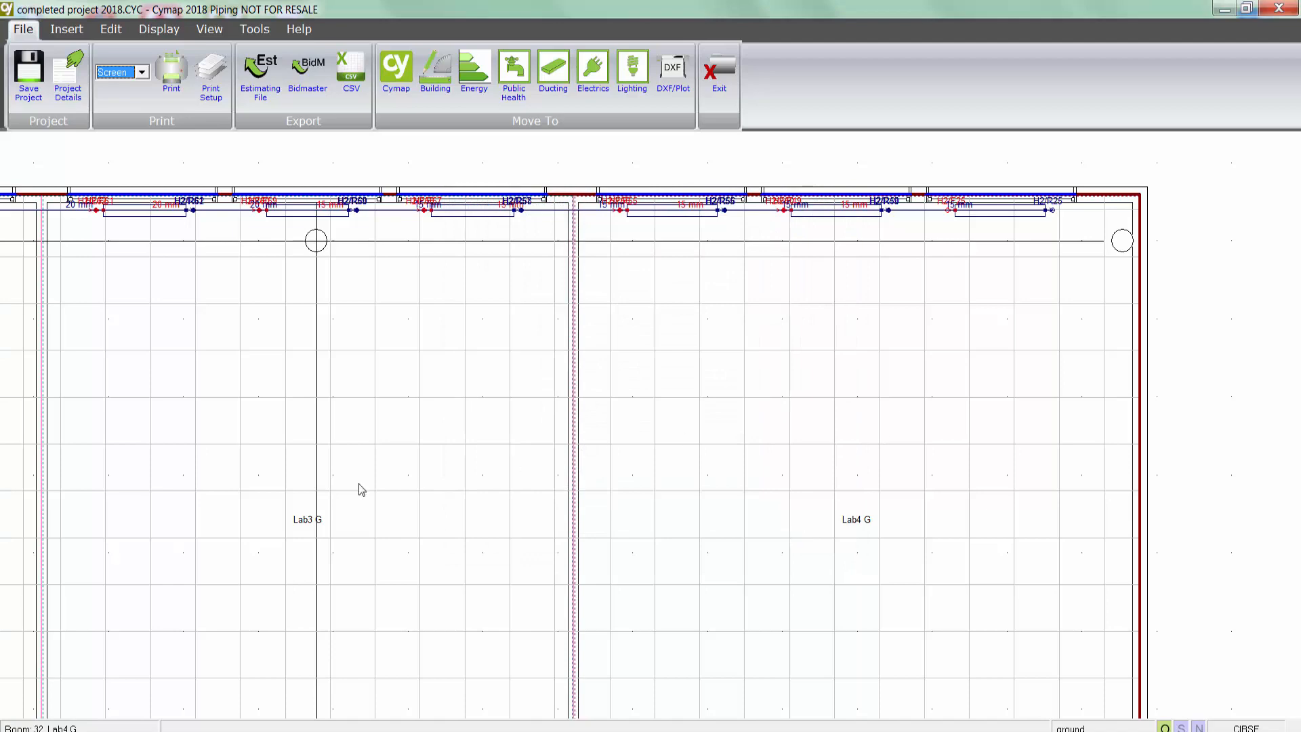
- View the piping layout around the labs and stairs on the First level and return to the ground level
{"action": "middle_click_drag", "start_coordinate": [177, 502], "coordinate": [894, 457]}
{"action": "scroll", "coordinate": [723, 470], "scroll_direction": "down", "scroll_amount": 1}
{"action": "middle_click_drag", "start_coordinate": [620, 492], "coordinate": [985, 412]}
{"action": "left_click", "coordinate": [210, 28]}
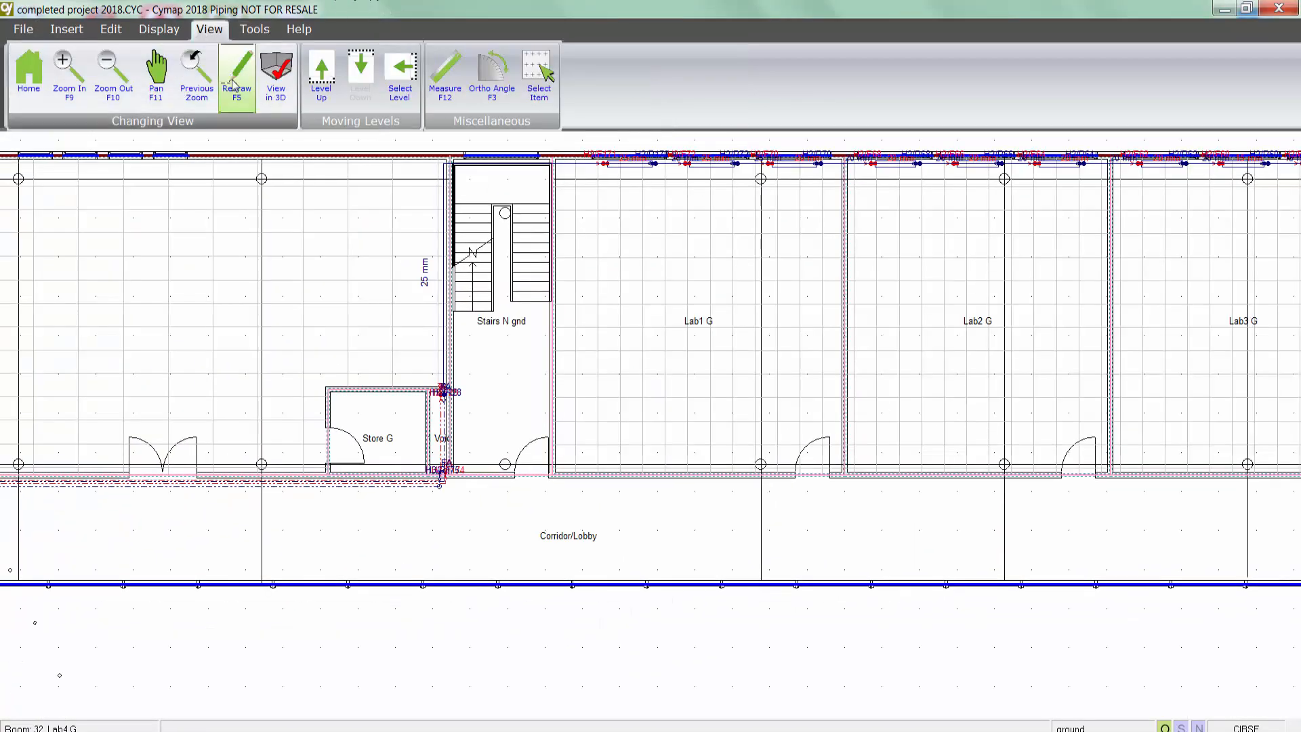
{"action": "left_click", "coordinate": [323, 76]}
{"action": "left_click", "coordinate": [323, 76]}
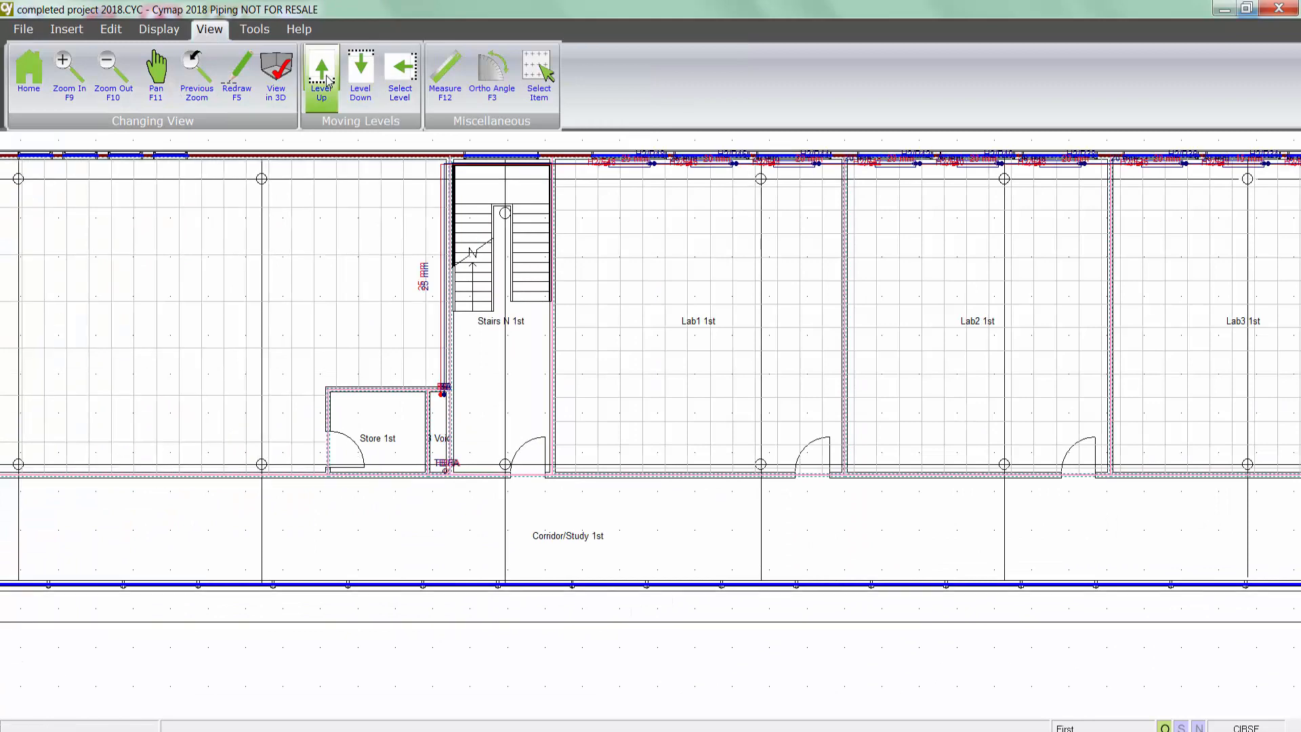
{"action": "left_click", "coordinate": [362, 85]}
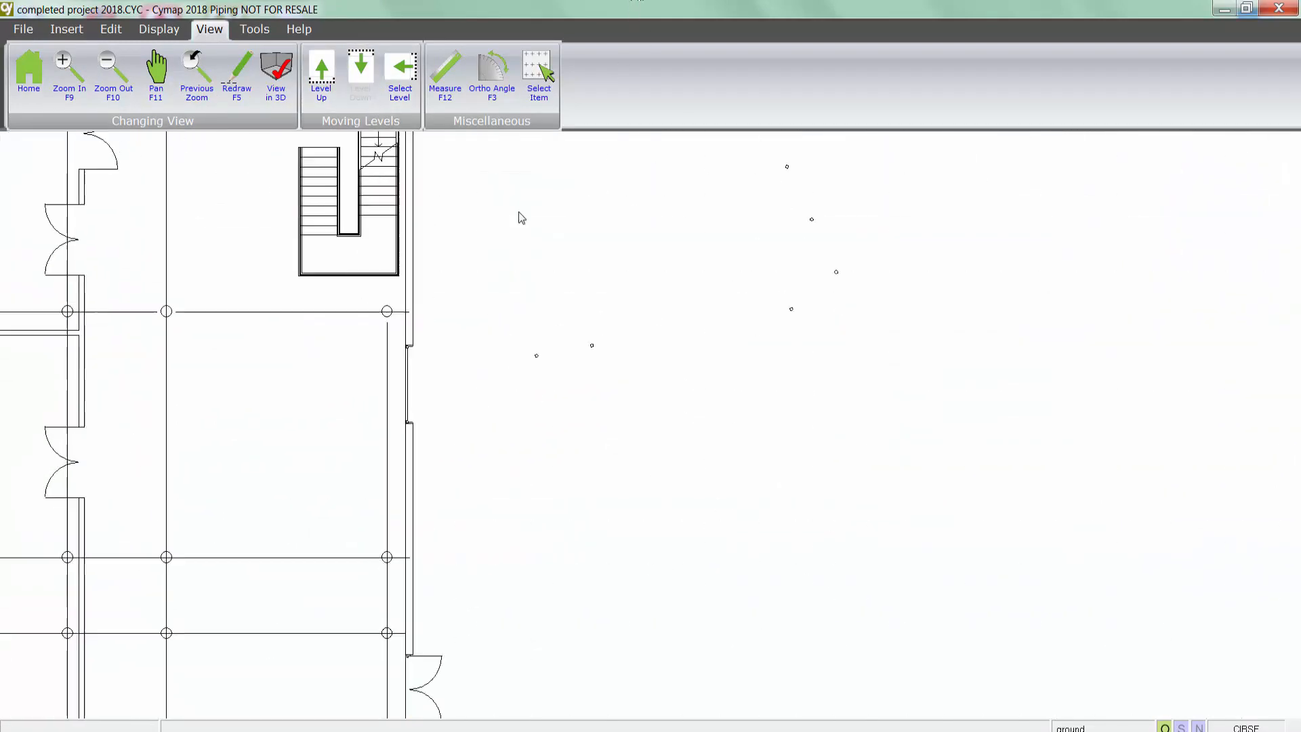
- Inspect the pump and electrical details of the LTHW labs S twin pump in the ground-floor Plant room
{"action": "scroll", "coordinate": [556, 459], "scroll_direction": "up", "scroll_amount": 3}
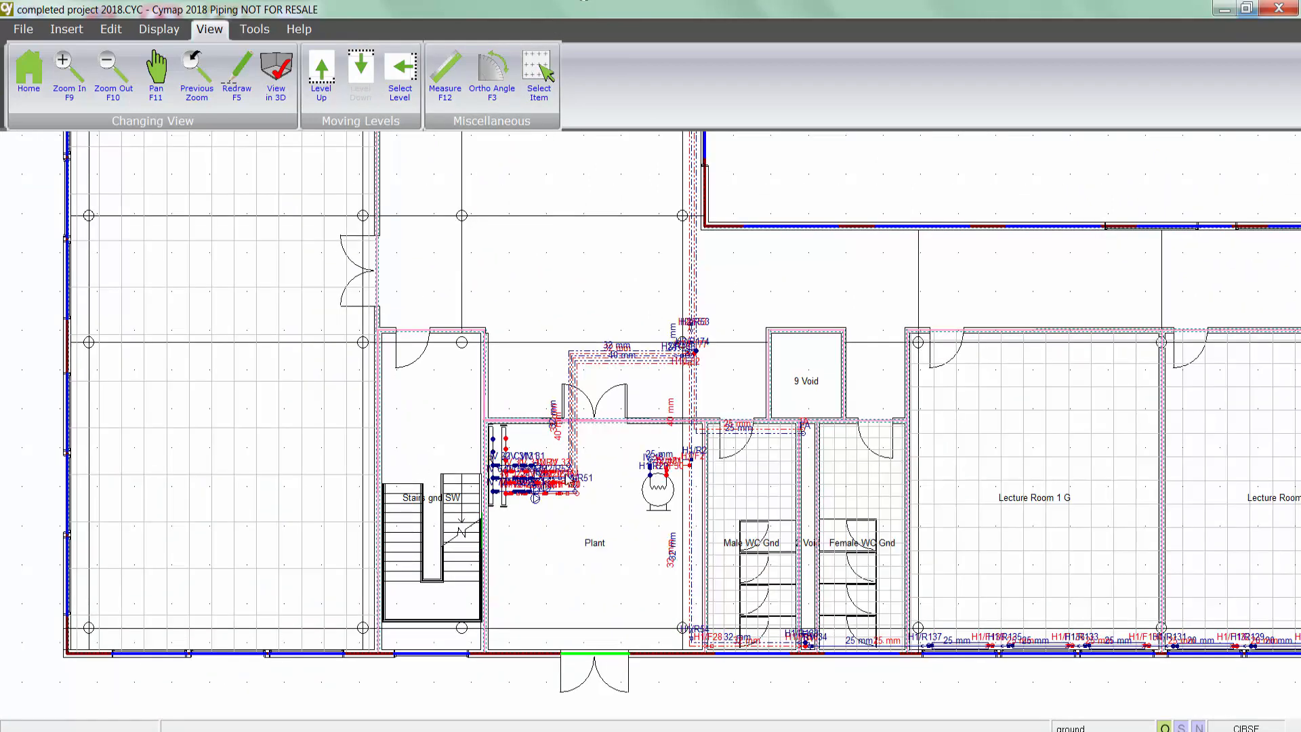
{"action": "middle_click_drag", "start_coordinate": [626, 504], "coordinate": [549, 488]}
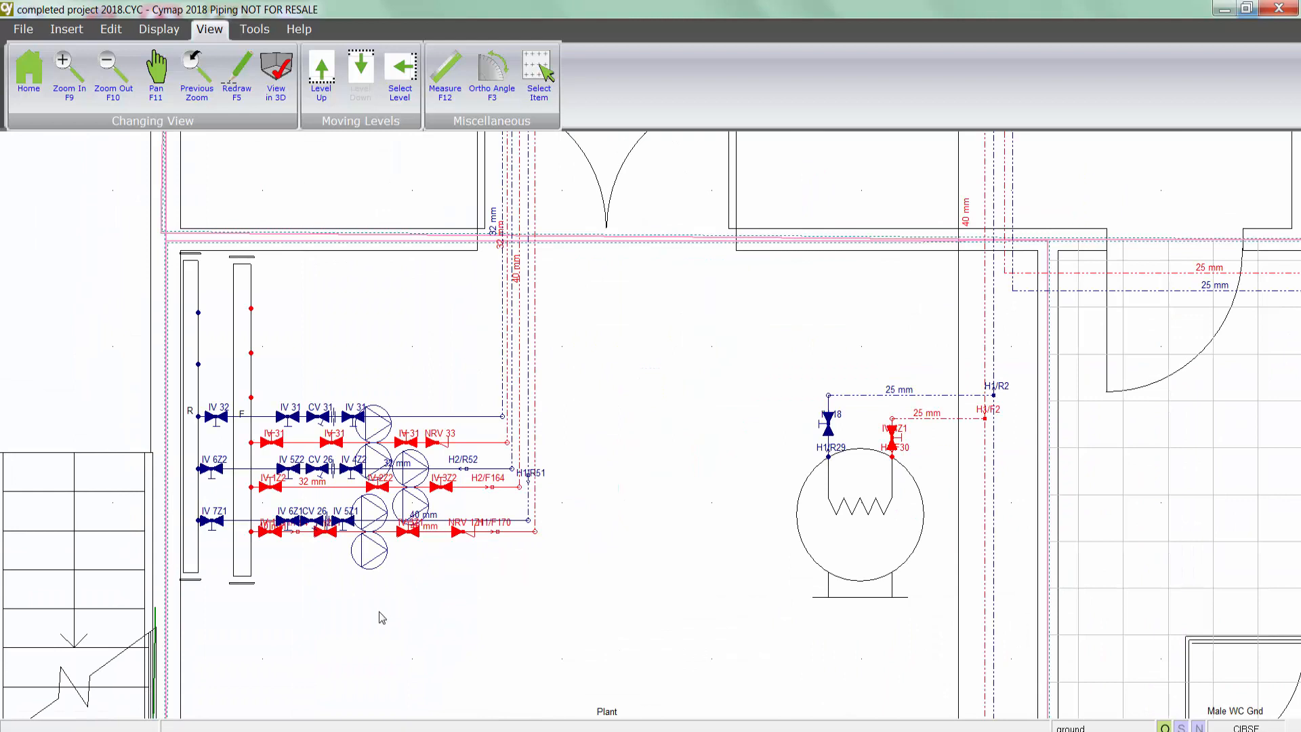
{"action": "double_click", "coordinate": [366, 558]}
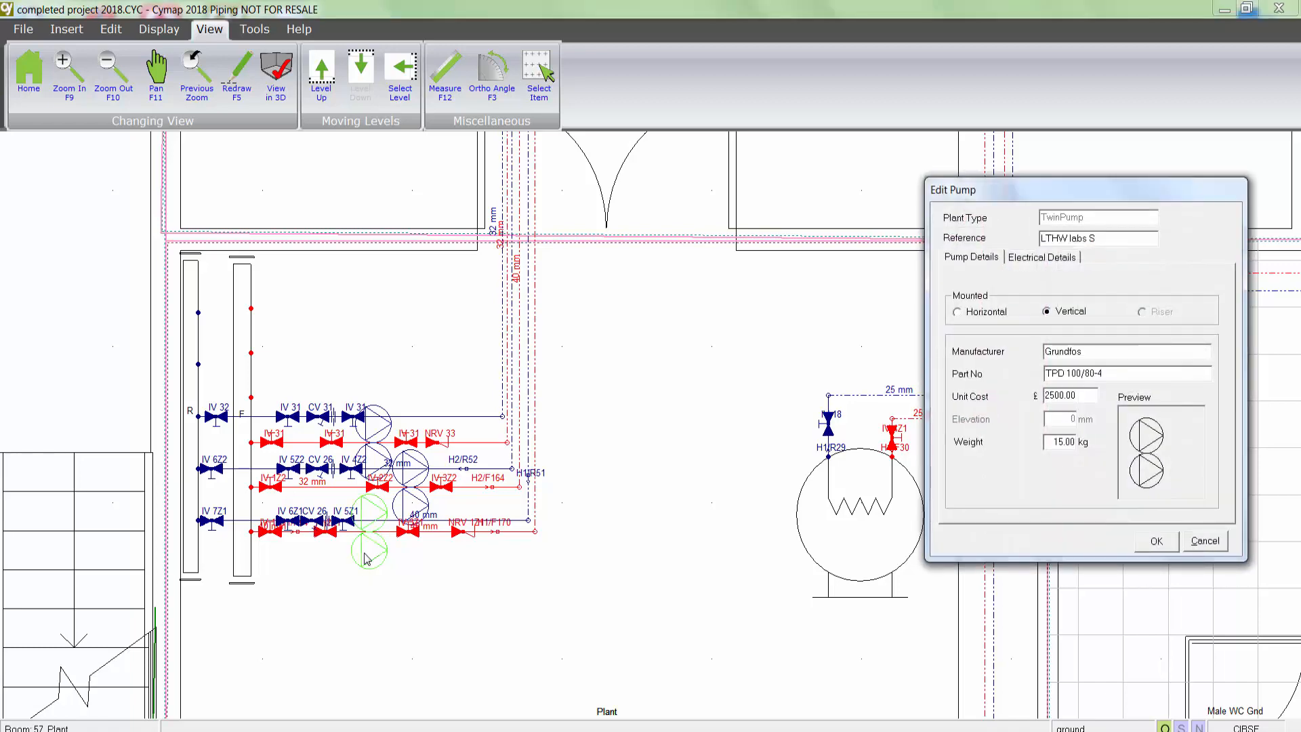
{"action": "left_click", "coordinate": [1048, 258]}
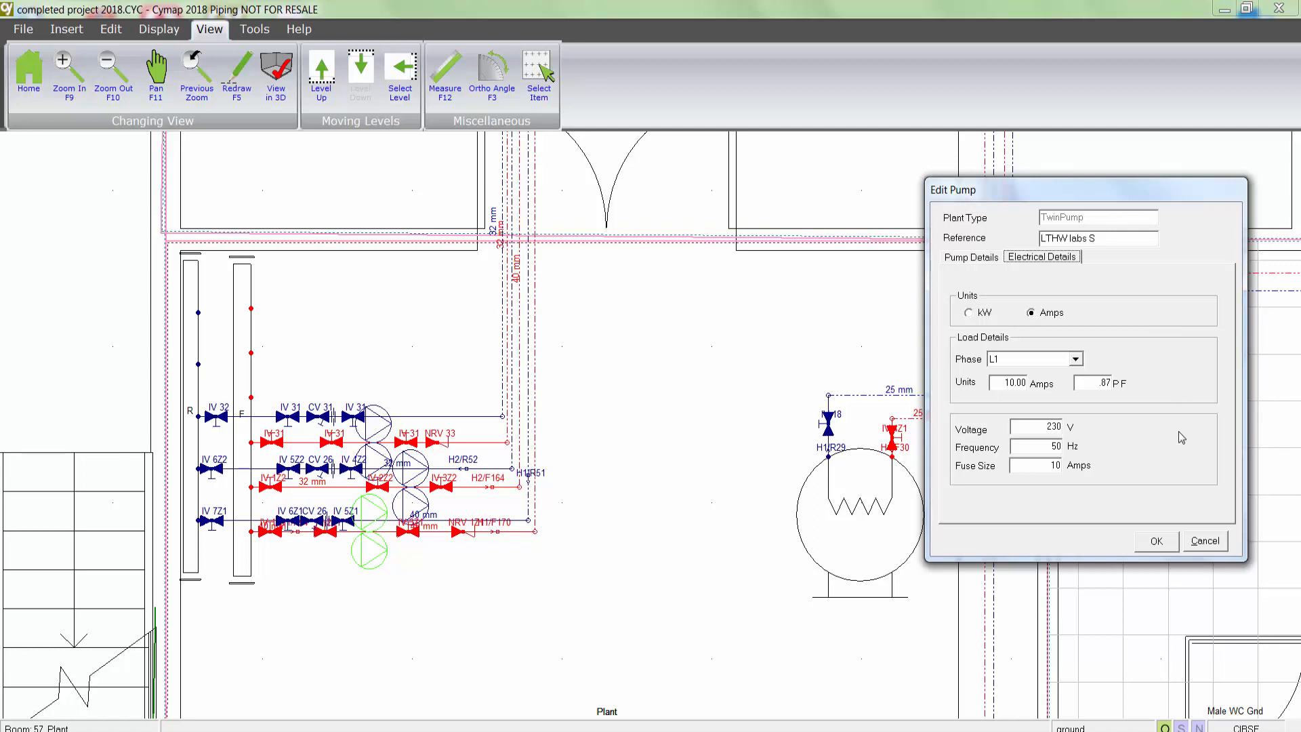
{"action": "left_click", "coordinate": [1156, 542]}
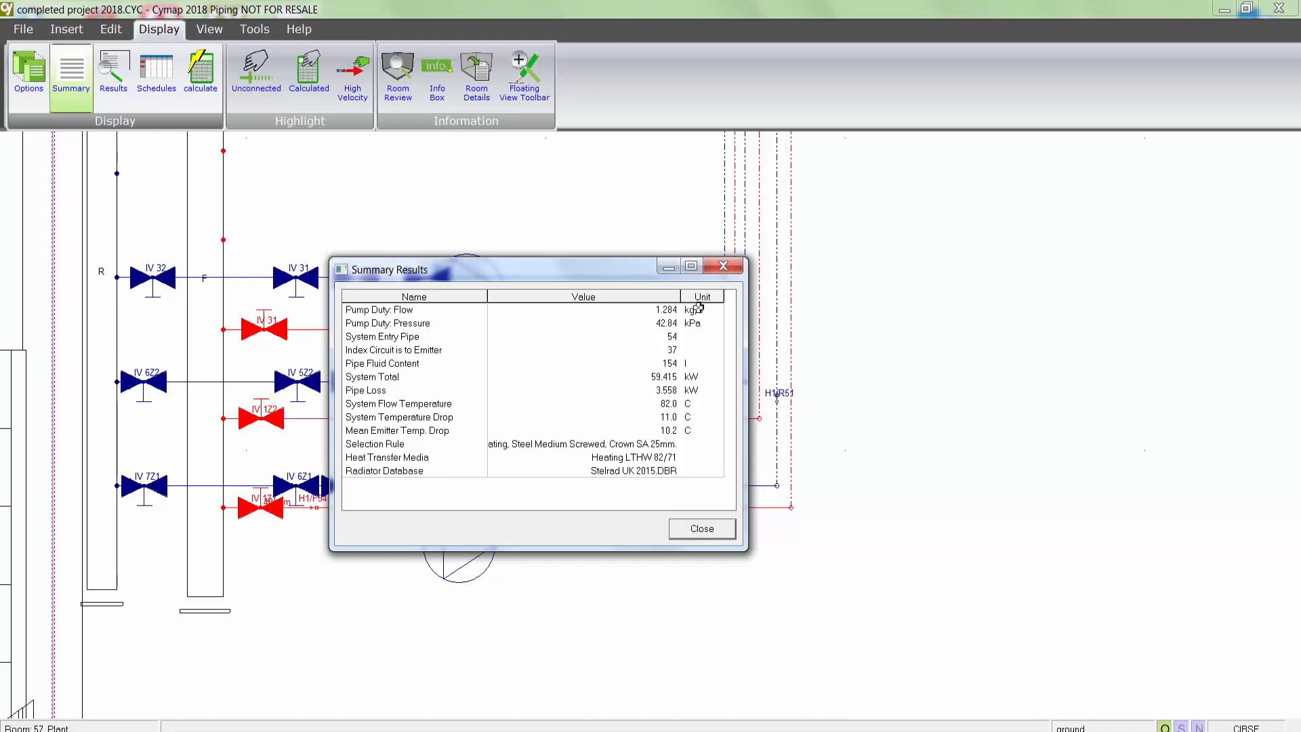
- Close the summary results and check the piping settings in the system details of H1, LTHW LABS S
{"action": "left_click", "coordinate": [710, 529]}
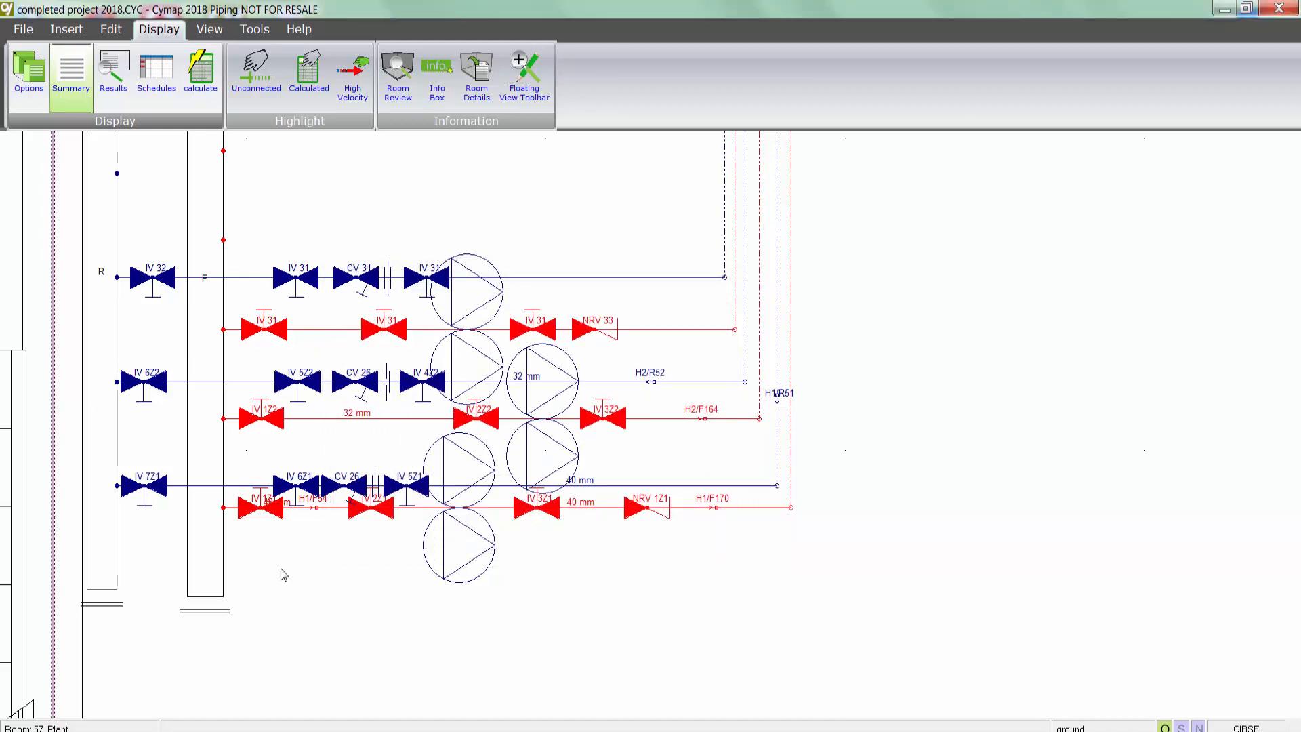
{"action": "double_click", "coordinate": [225, 509]}
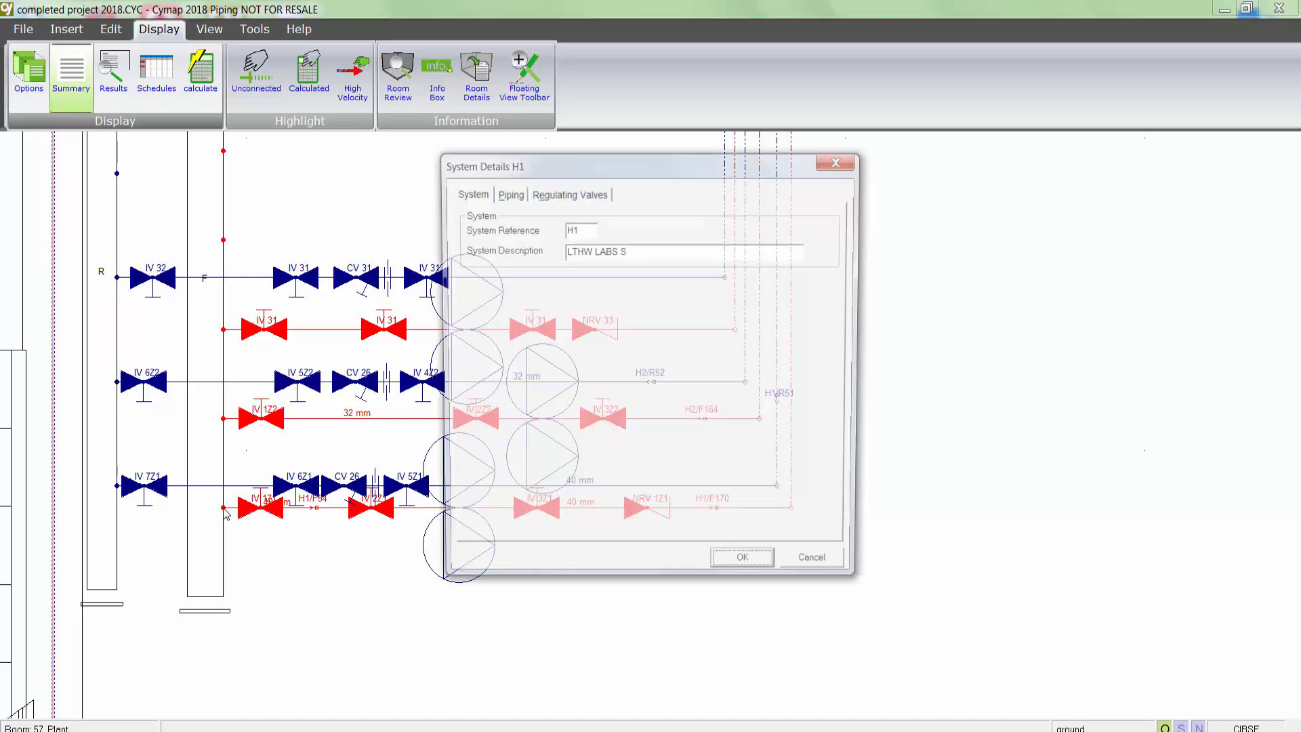
{"action": "left_click", "coordinate": [508, 194]}
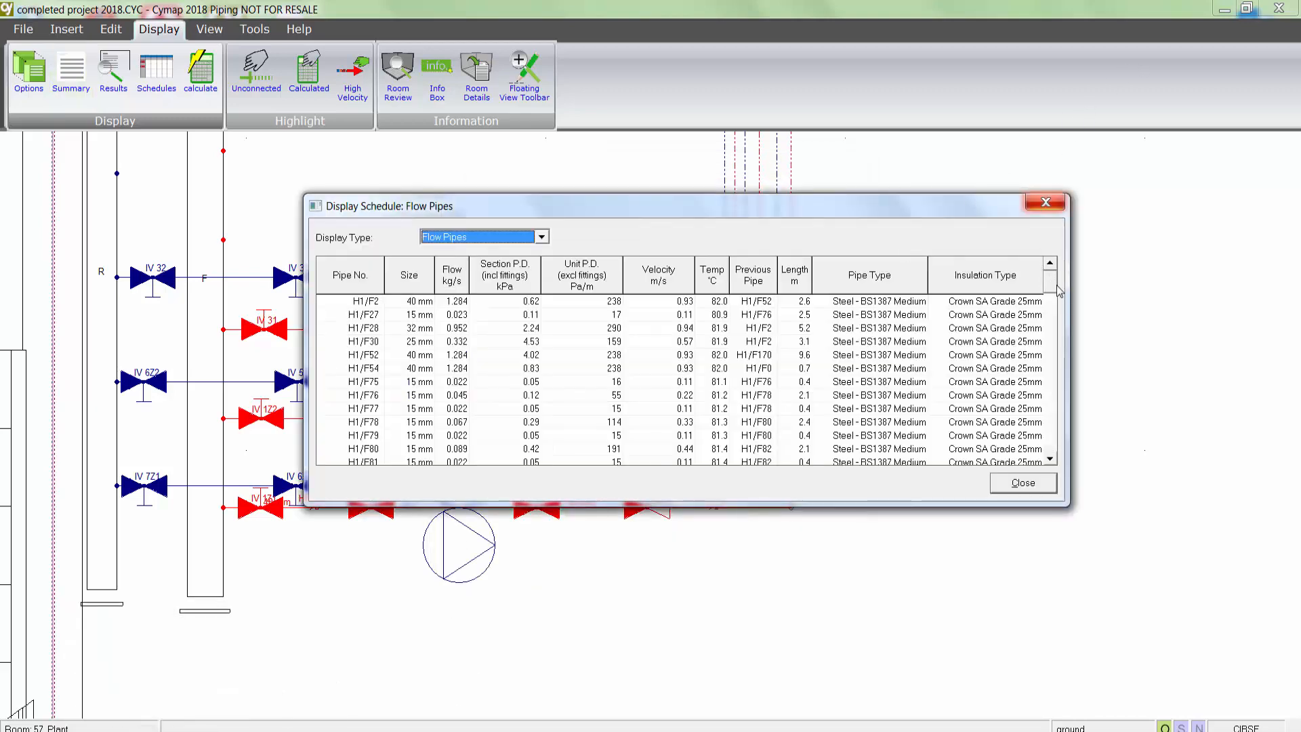
- Look through the Flow Pipes schedule and display the Return Pipes schedule
{"action": "left_click_drag", "start_coordinate": [1059, 290], "coordinate": [1055, 340]}
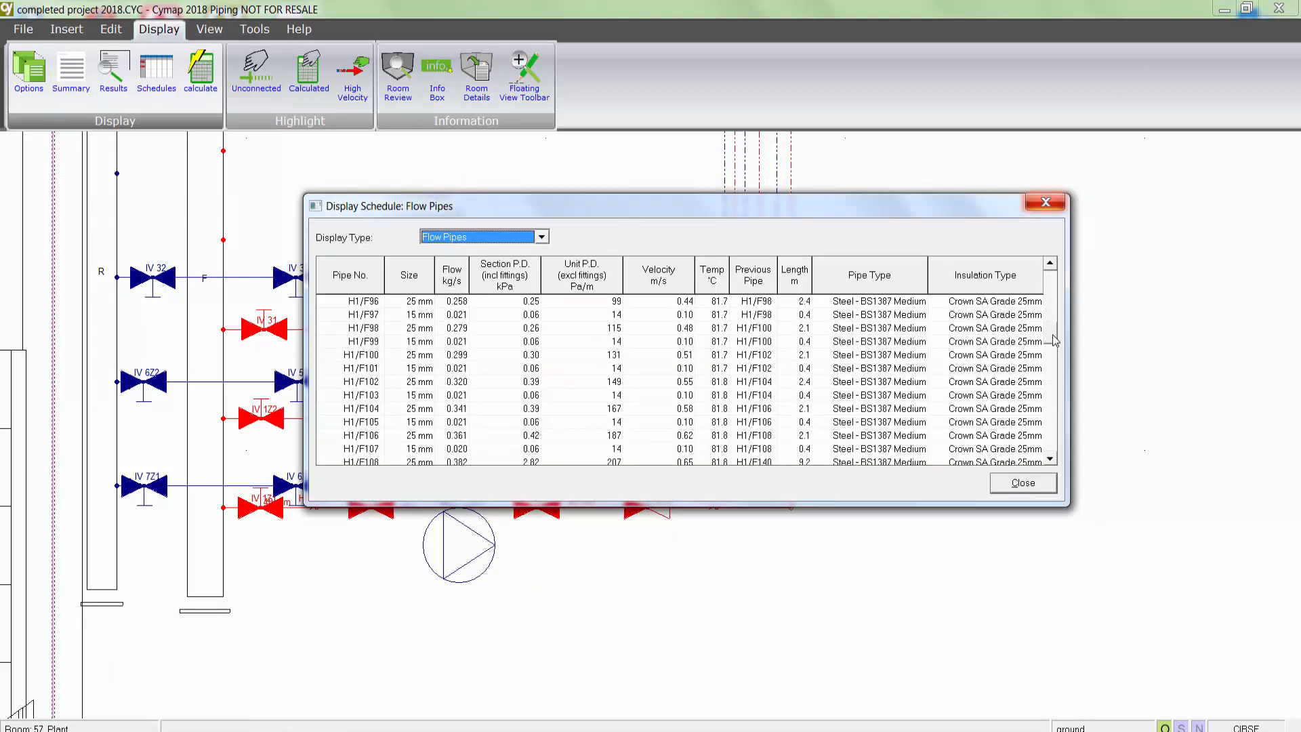
{"action": "left_click", "coordinate": [541, 237]}
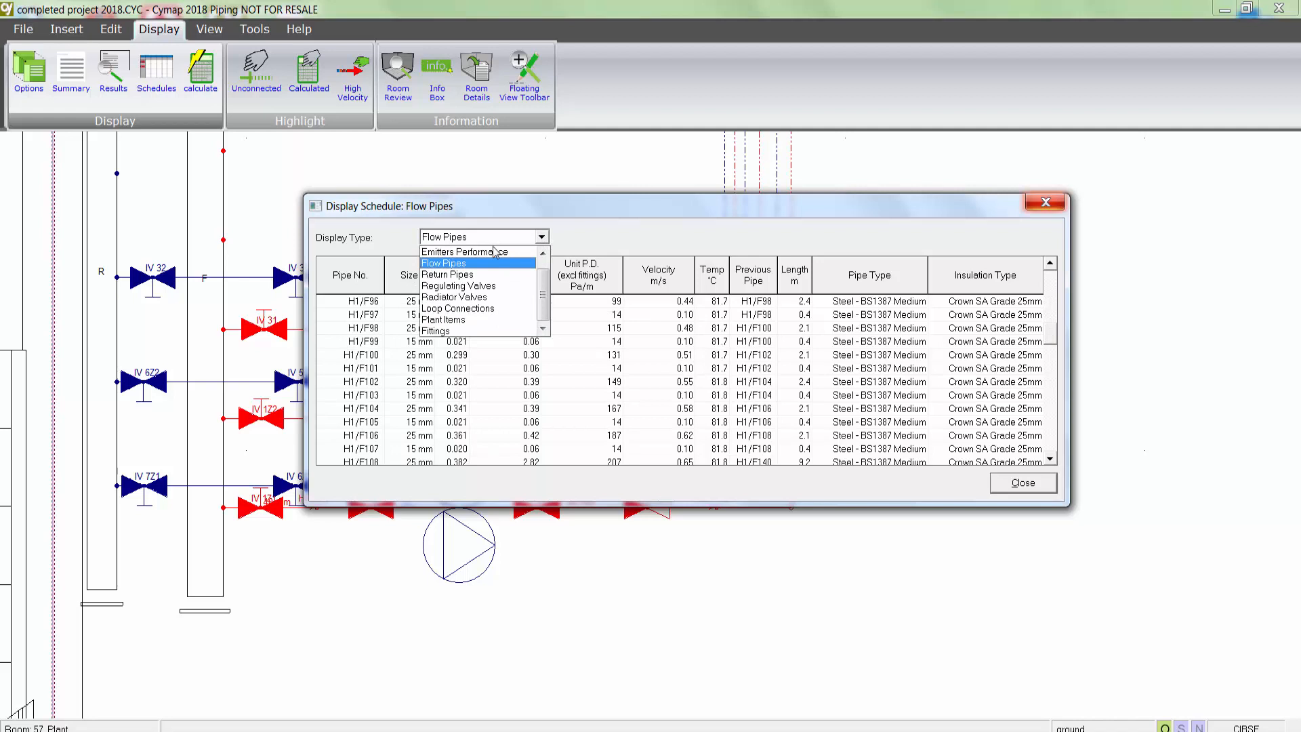
{"action": "left_click", "coordinate": [461, 275]}
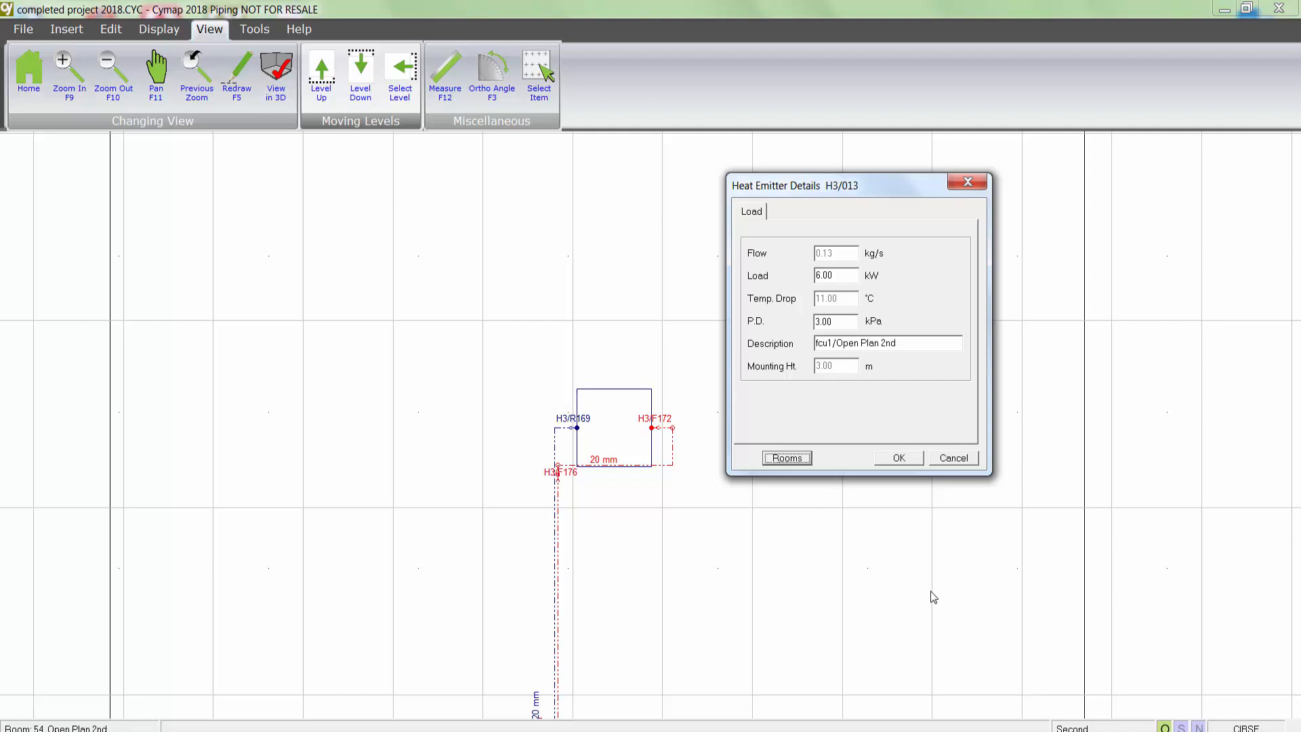
- Browse the room filter of heat emitter fcu1/Open Plan 2nd for rooms it can serve, and leave its details unchanged
{"action": "left_click", "coordinate": [797, 460]}
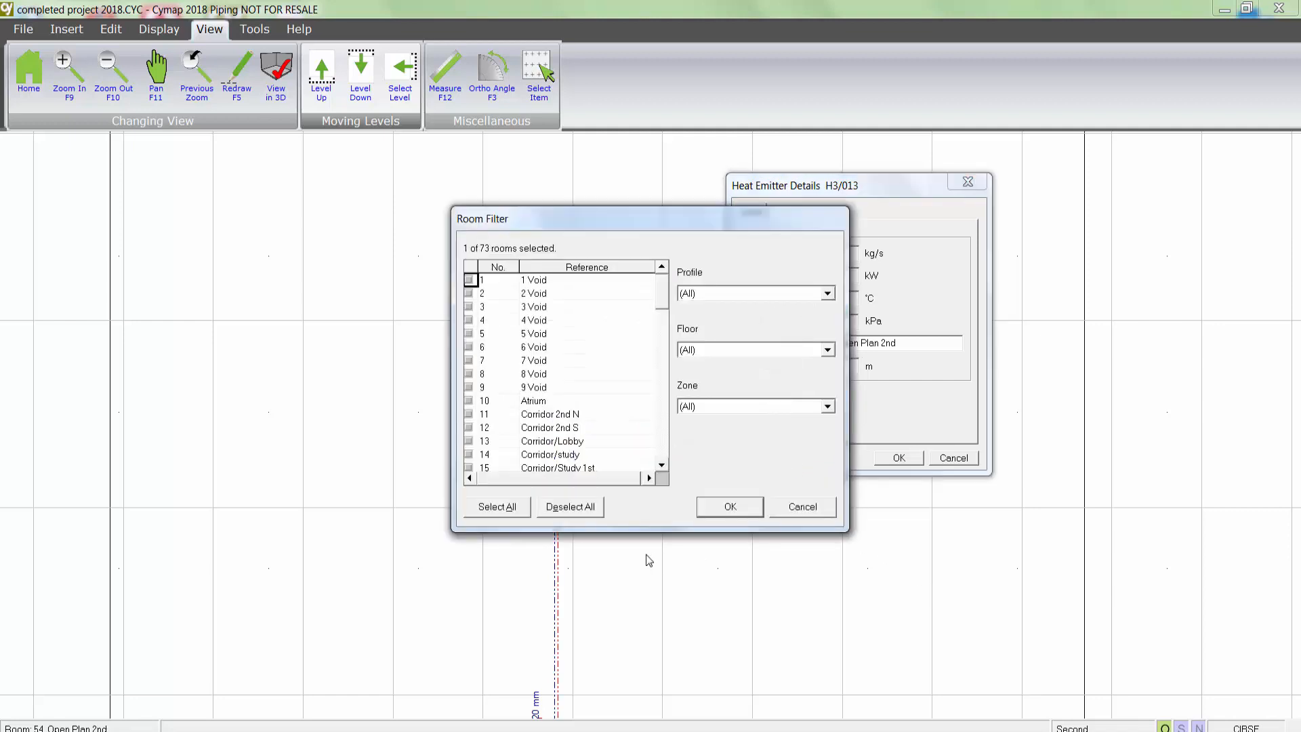
{"action": "left_click", "coordinate": [665, 464]}
{"action": "left_click", "coordinate": [666, 465]}
{"action": "left_click", "coordinate": [665, 465]}
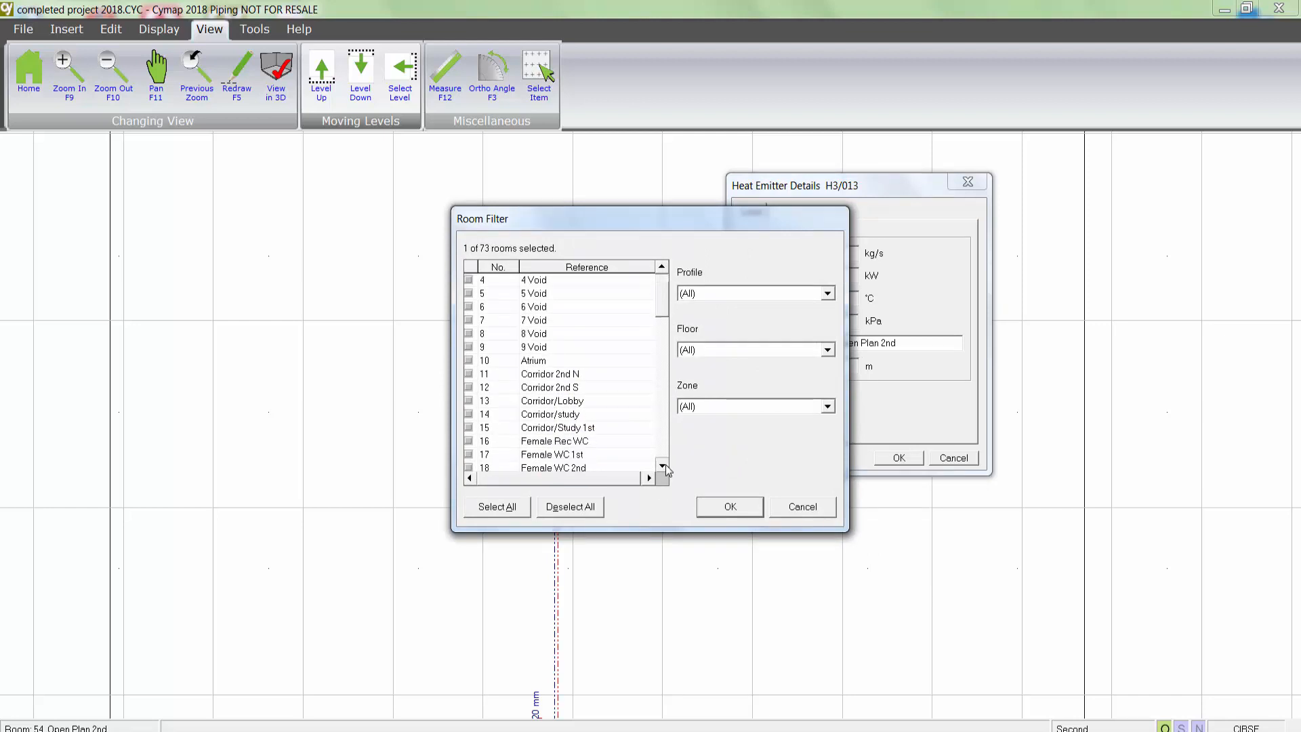
{"action": "left_click", "coordinate": [666, 465]}
{"action": "left_click", "coordinate": [665, 465]}
{"action": "left_click", "coordinate": [665, 465]}
{"action": "left_click", "coordinate": [666, 465]}
{"action": "left_click", "coordinate": [665, 465]}
{"action": "left_click", "coordinate": [666, 465]}
{"action": "left_click", "coordinate": [666, 464]}
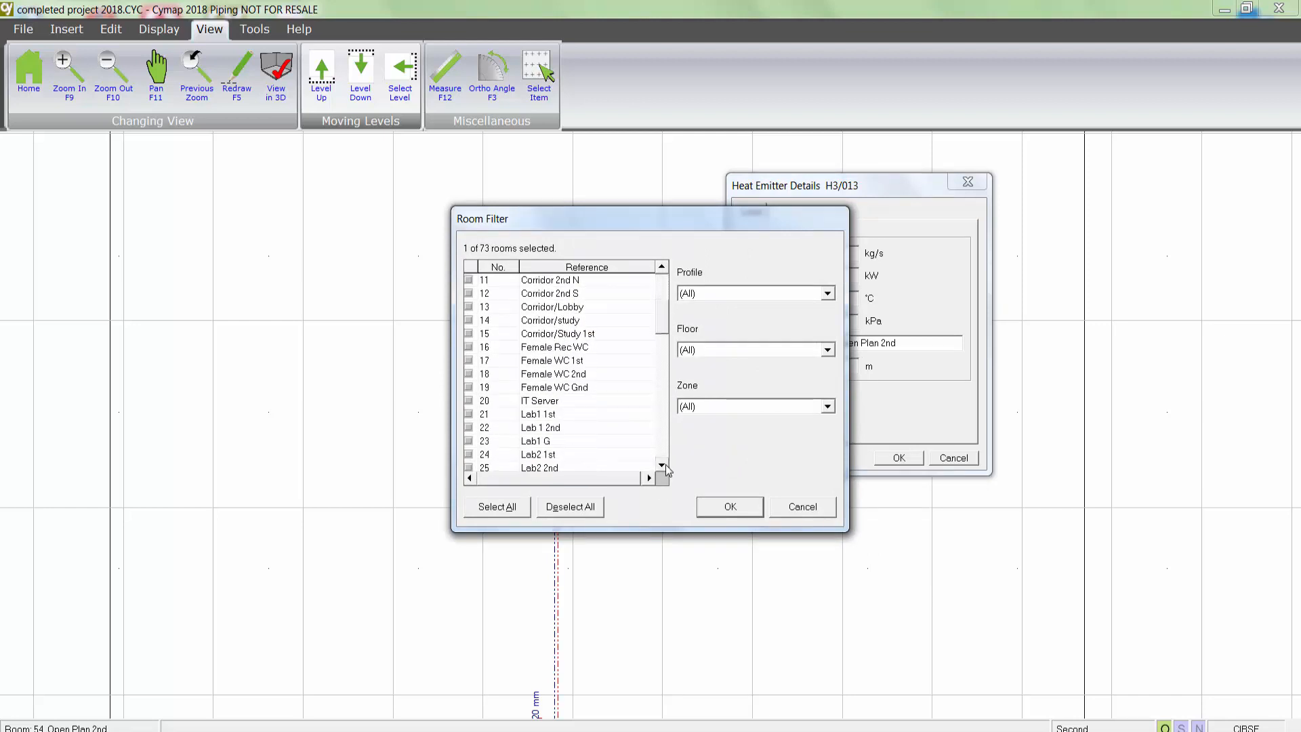
{"action": "left_click", "coordinate": [799, 506]}
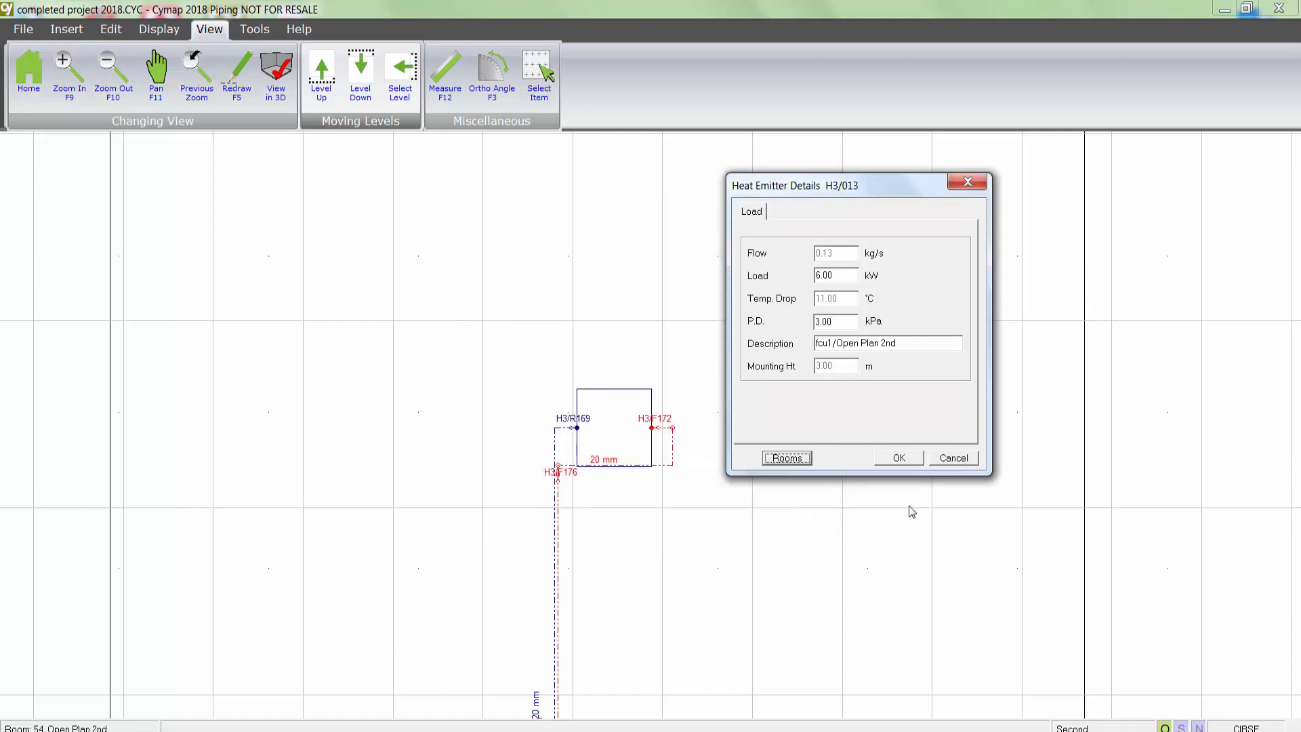
{"action": "left_click", "coordinate": [954, 458]}
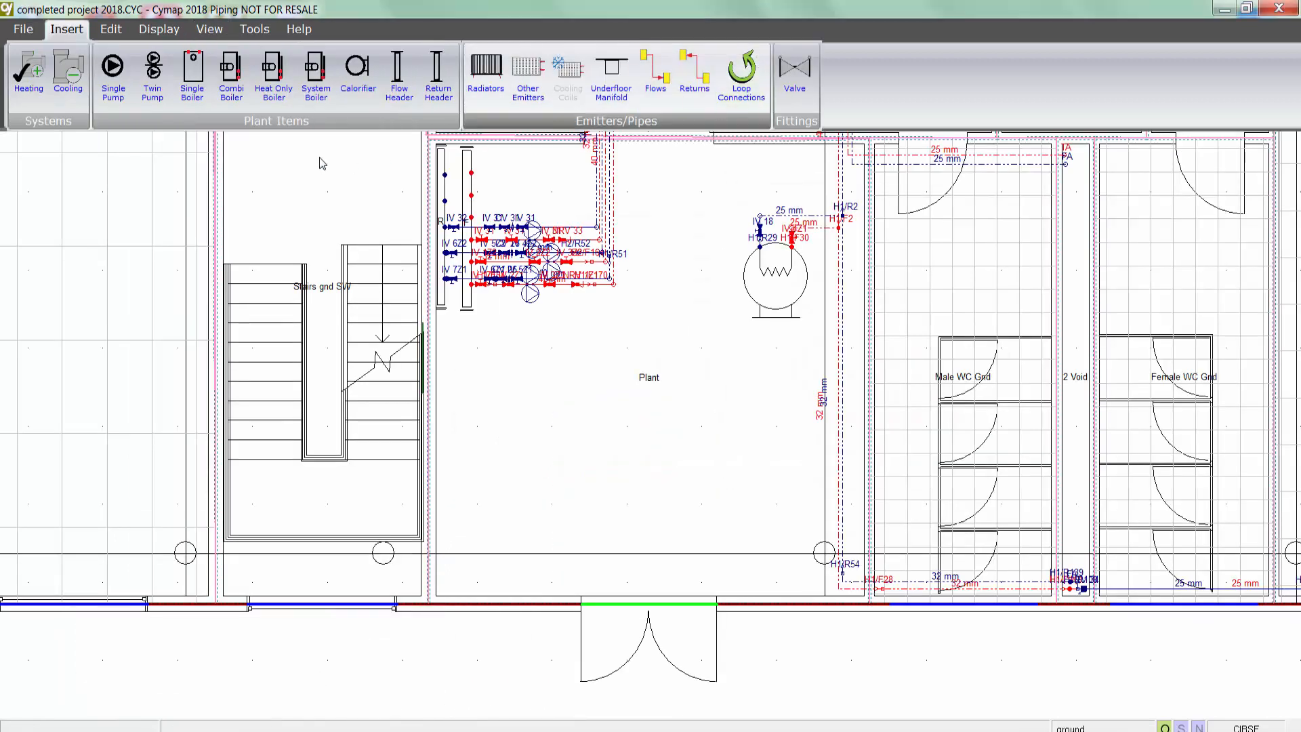
- Place two 1000 by 750 mm single boilers in line with each other in the Plant room, below the headers and pumps
{"action": "left_click", "coordinate": [191, 73]}
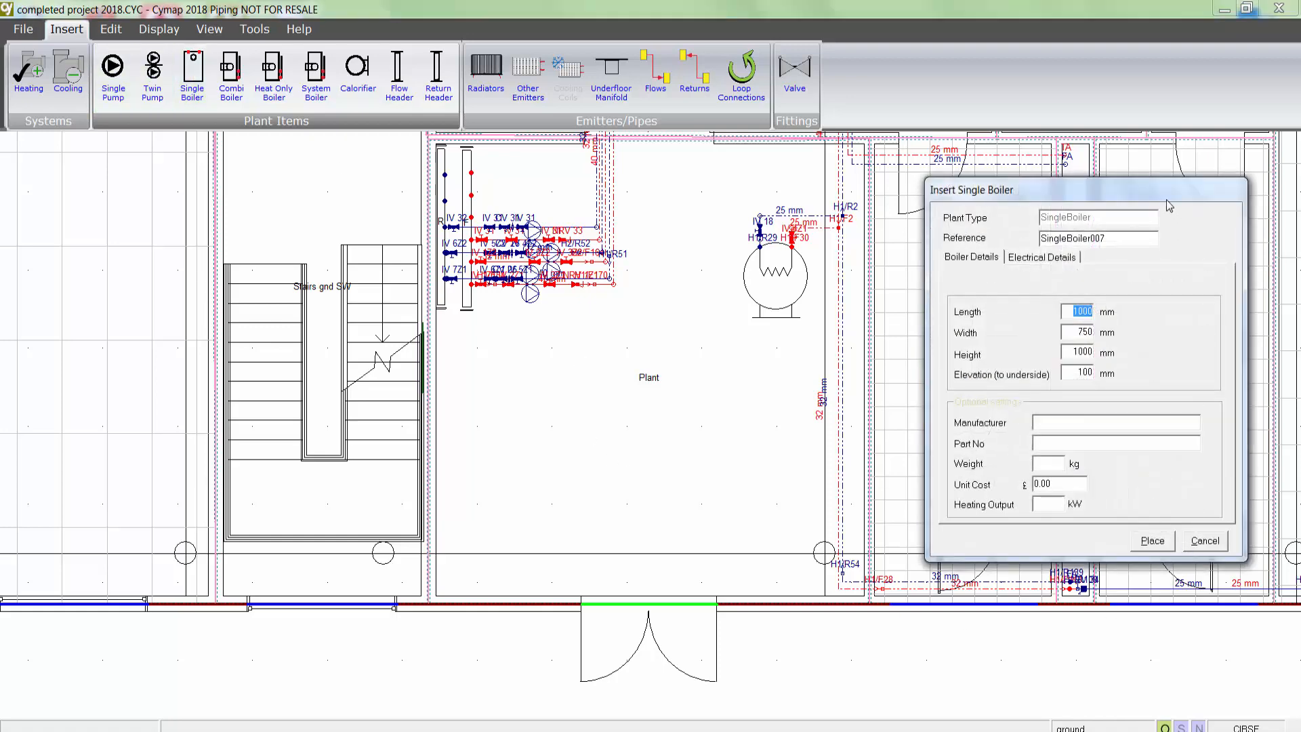
{"action": "left_click_drag", "start_coordinate": [1142, 189], "coordinate": [1017, 191]}
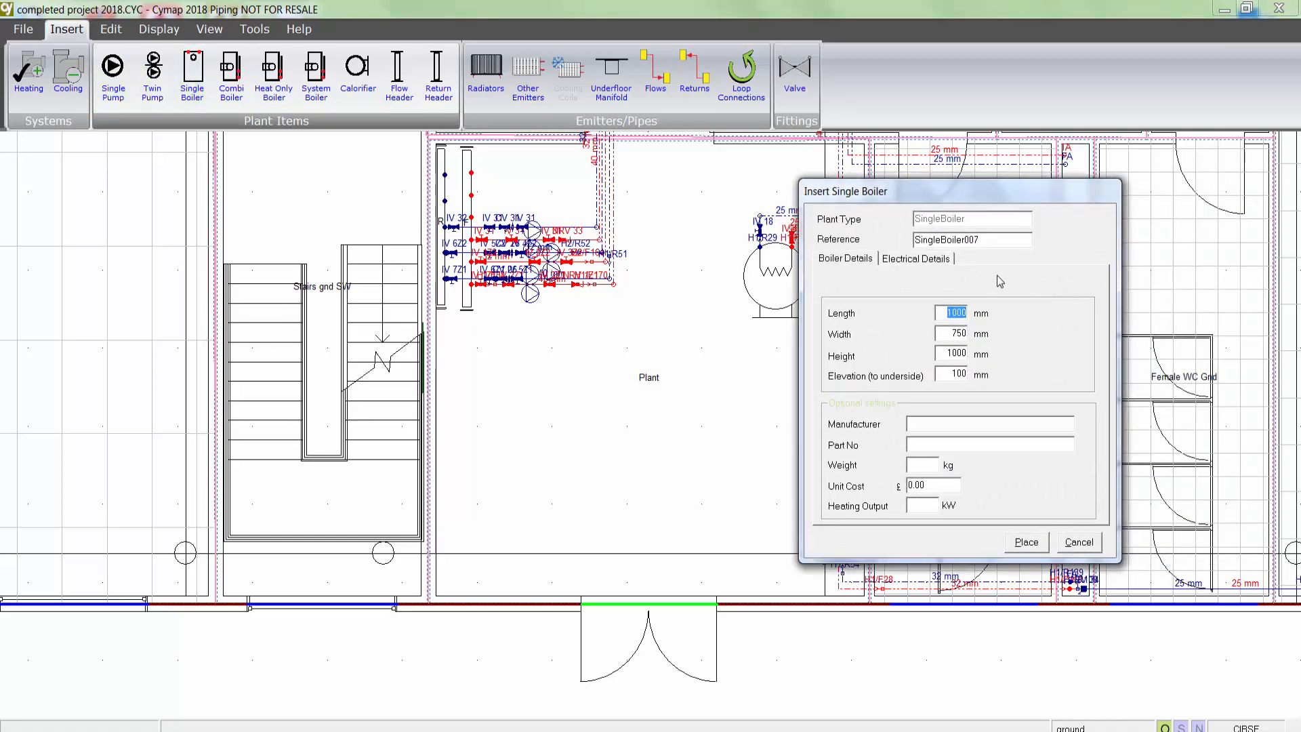
{"action": "left_click", "coordinate": [929, 260]}
{"action": "left_click", "coordinate": [1025, 543]}
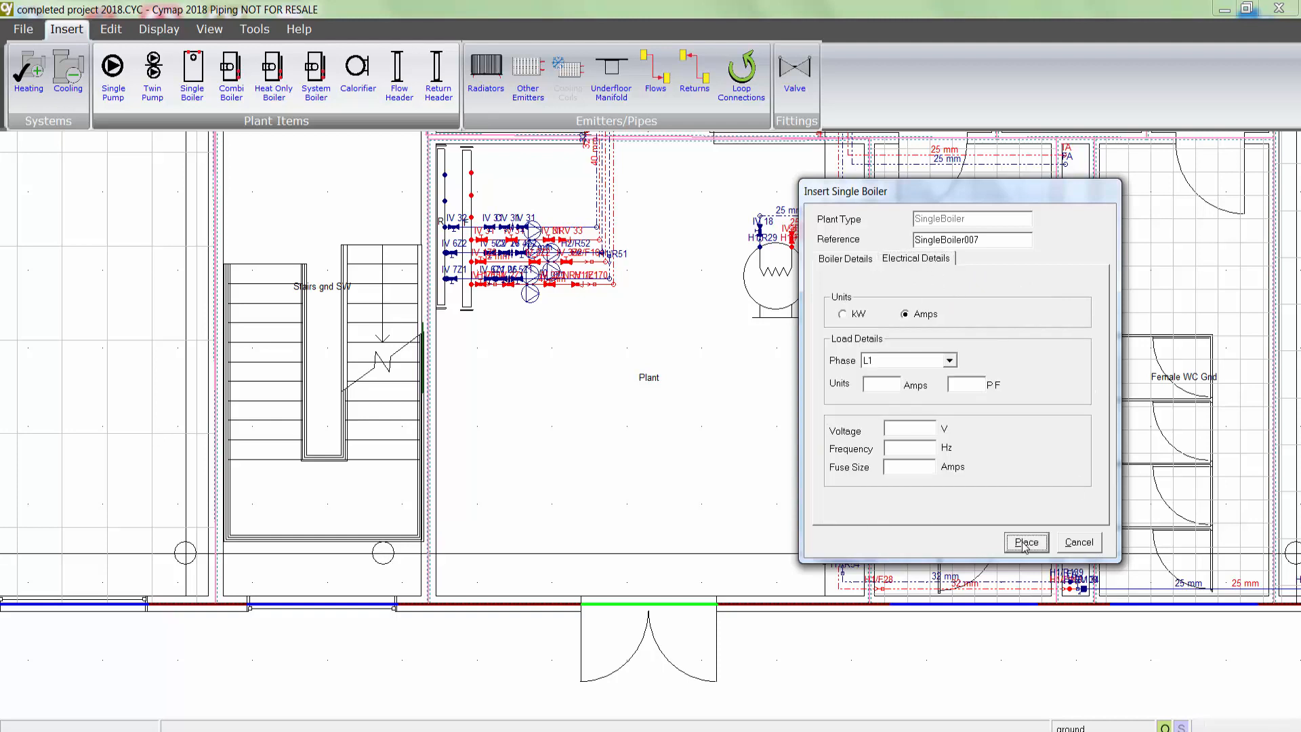
{"action": "left_click", "coordinate": [560, 379]}
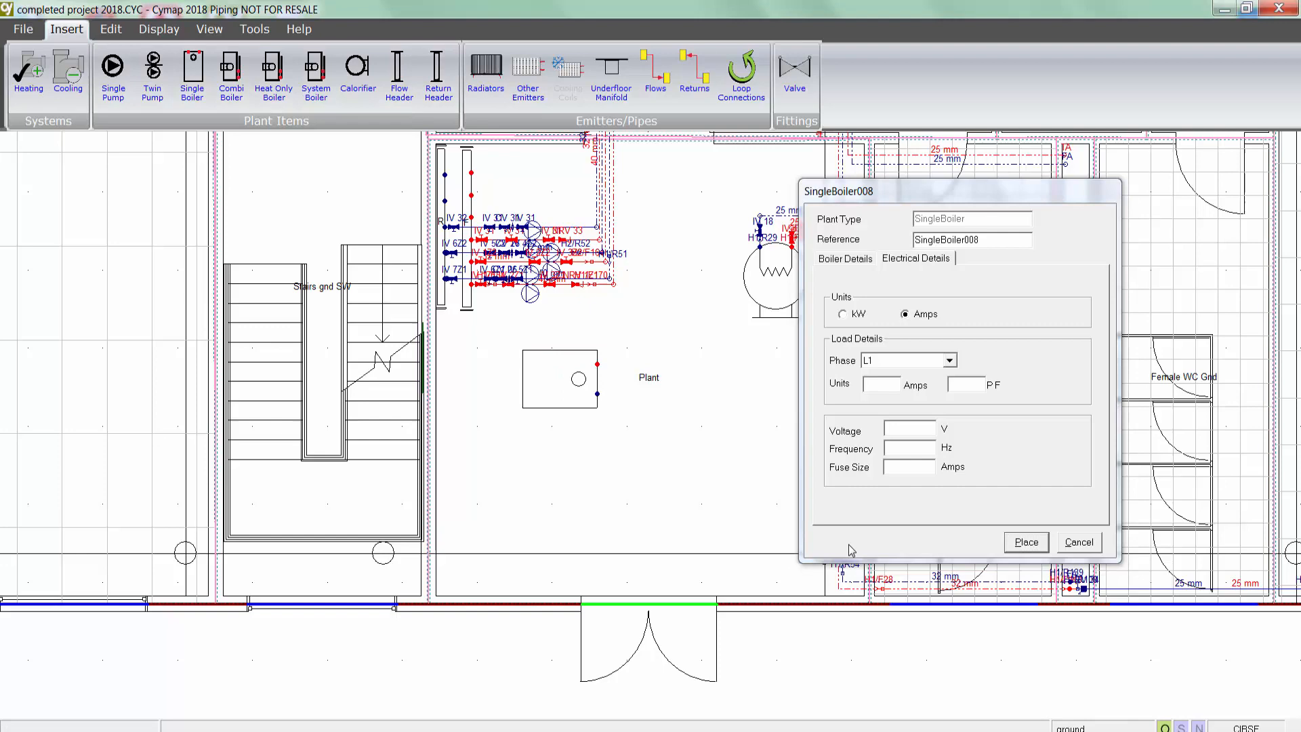
{"action": "left_click", "coordinate": [1023, 542]}
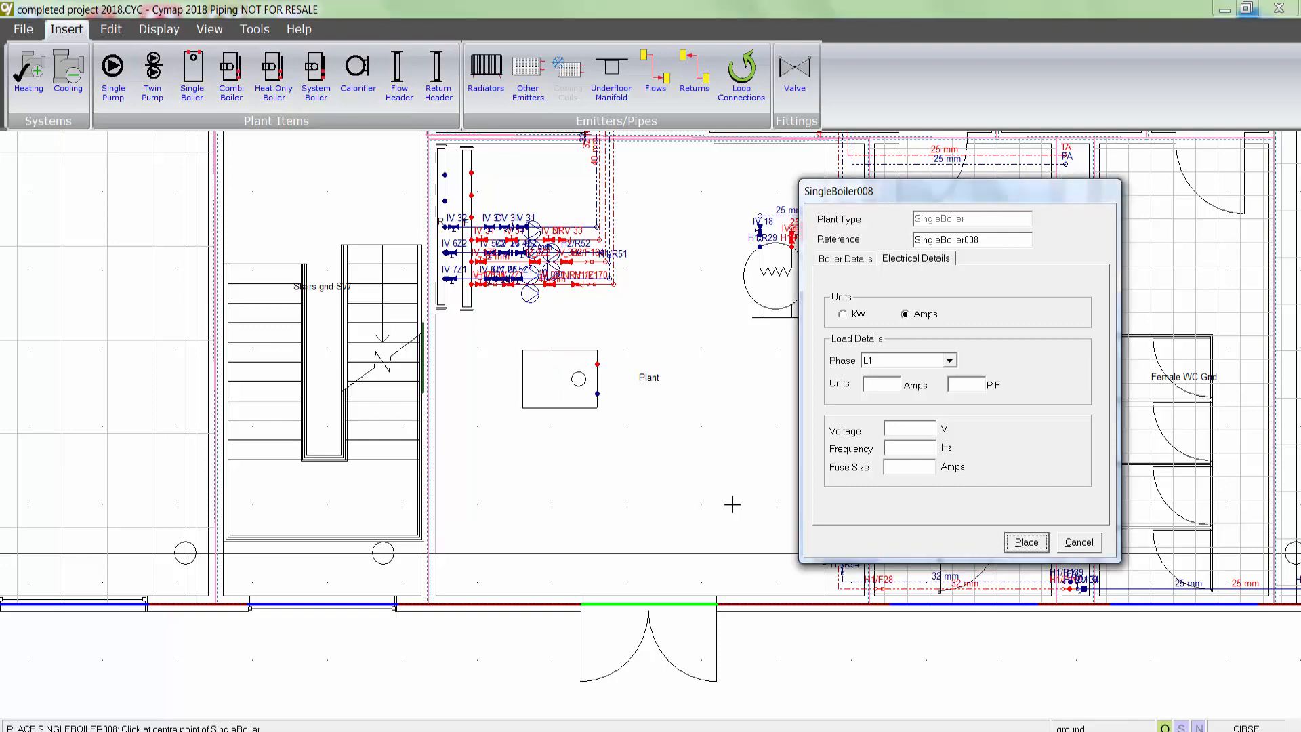
{"action": "left_click", "coordinate": [559, 479]}
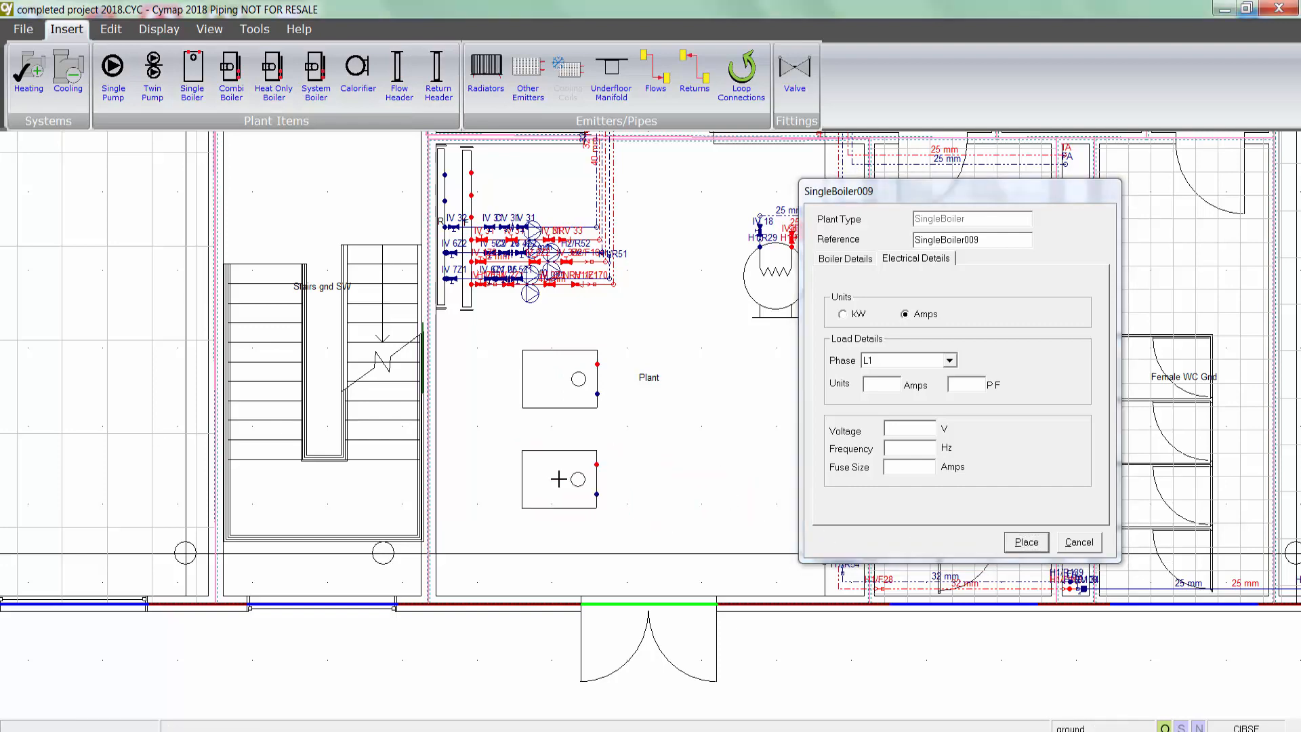
{"action": "left_click", "coordinate": [1088, 543]}
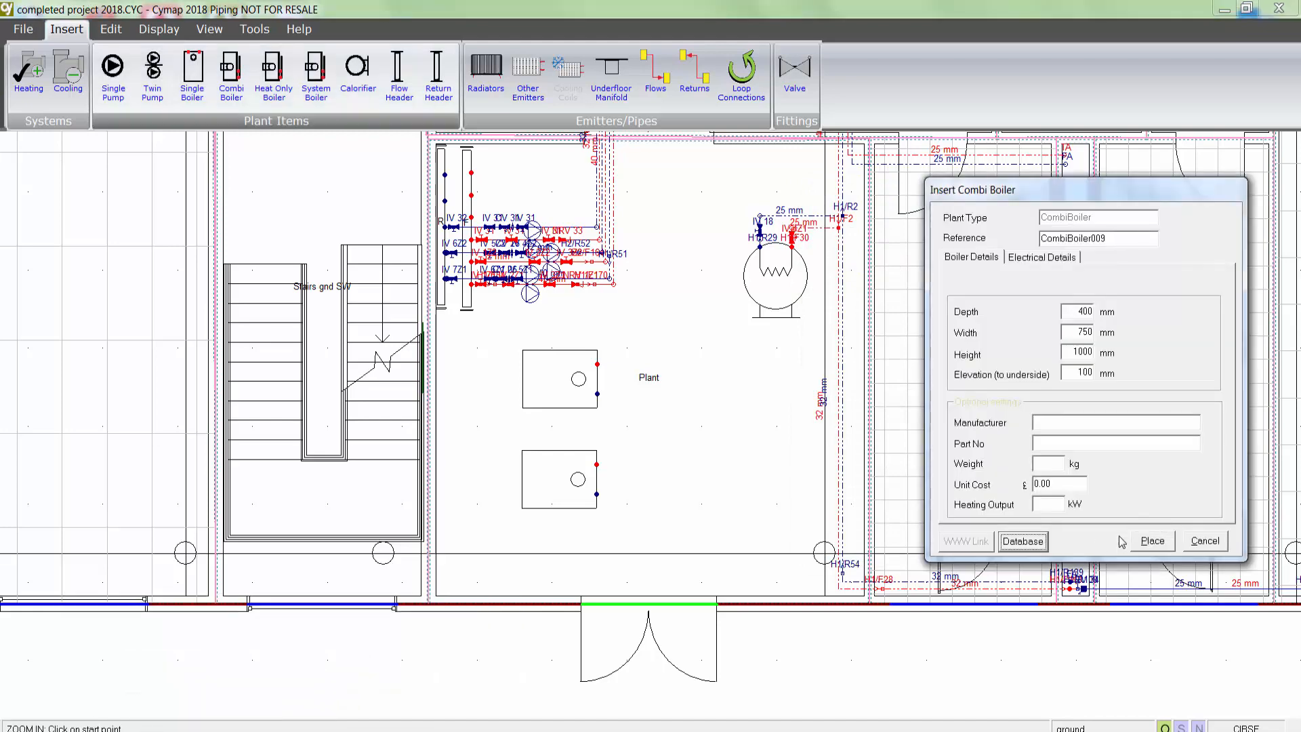
- Look up combi boilers in the Ideal Boilers database and read through the piping results report for system H1
{"action": "left_click", "coordinate": [1023, 542]}
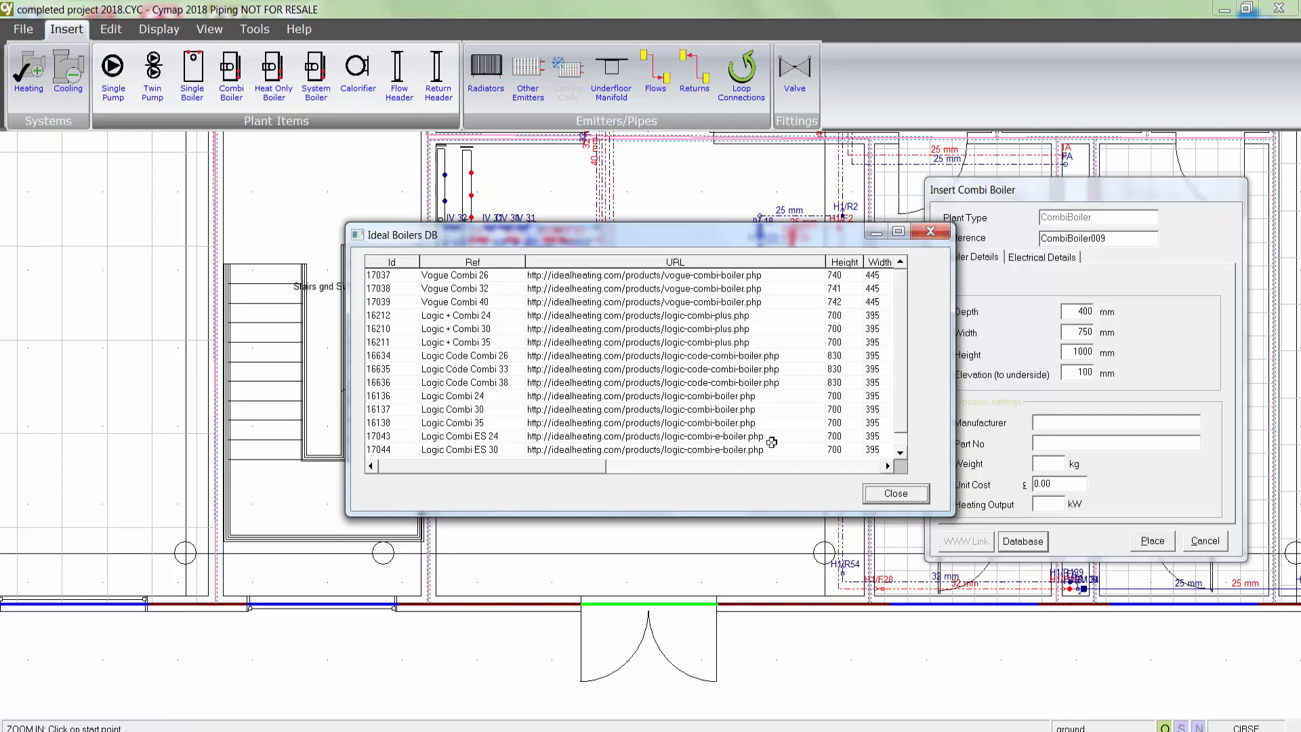
{"action": "left_click", "coordinate": [890, 494]}
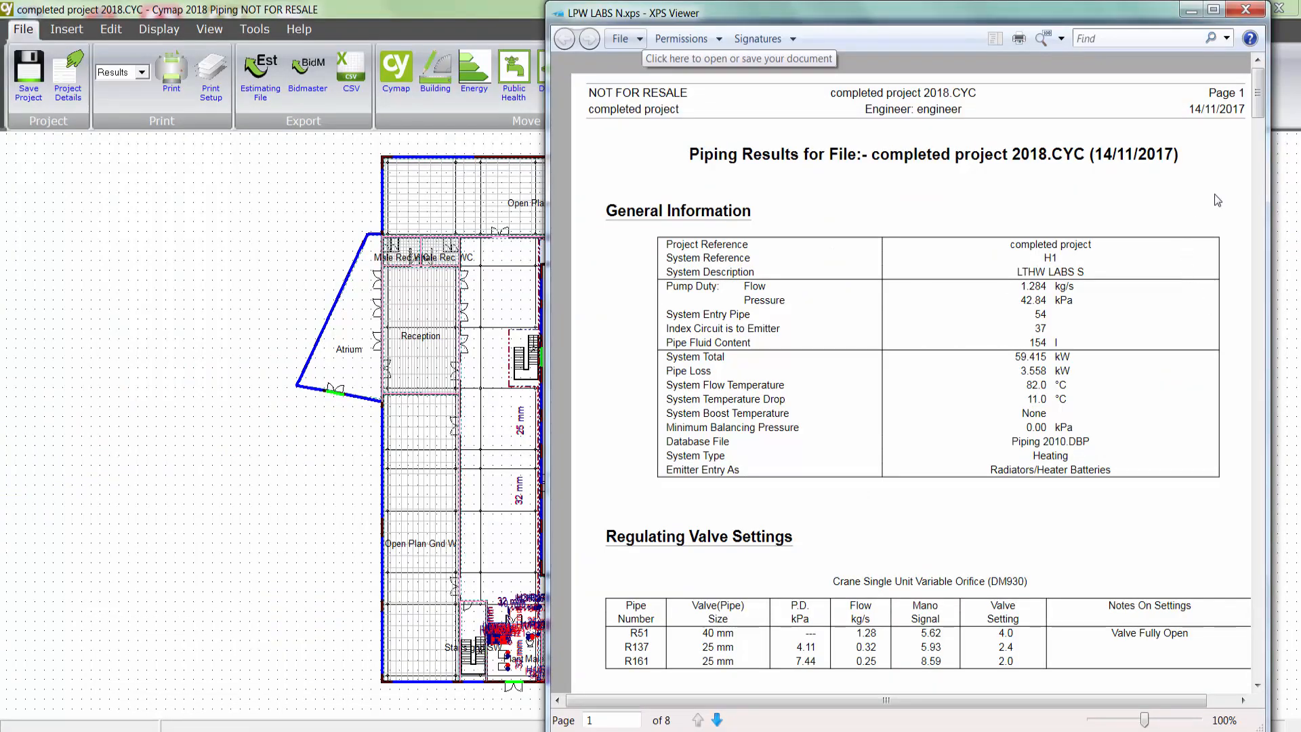
{"action": "left_click_drag", "start_coordinate": [1258, 87], "coordinate": [1255, 643]}
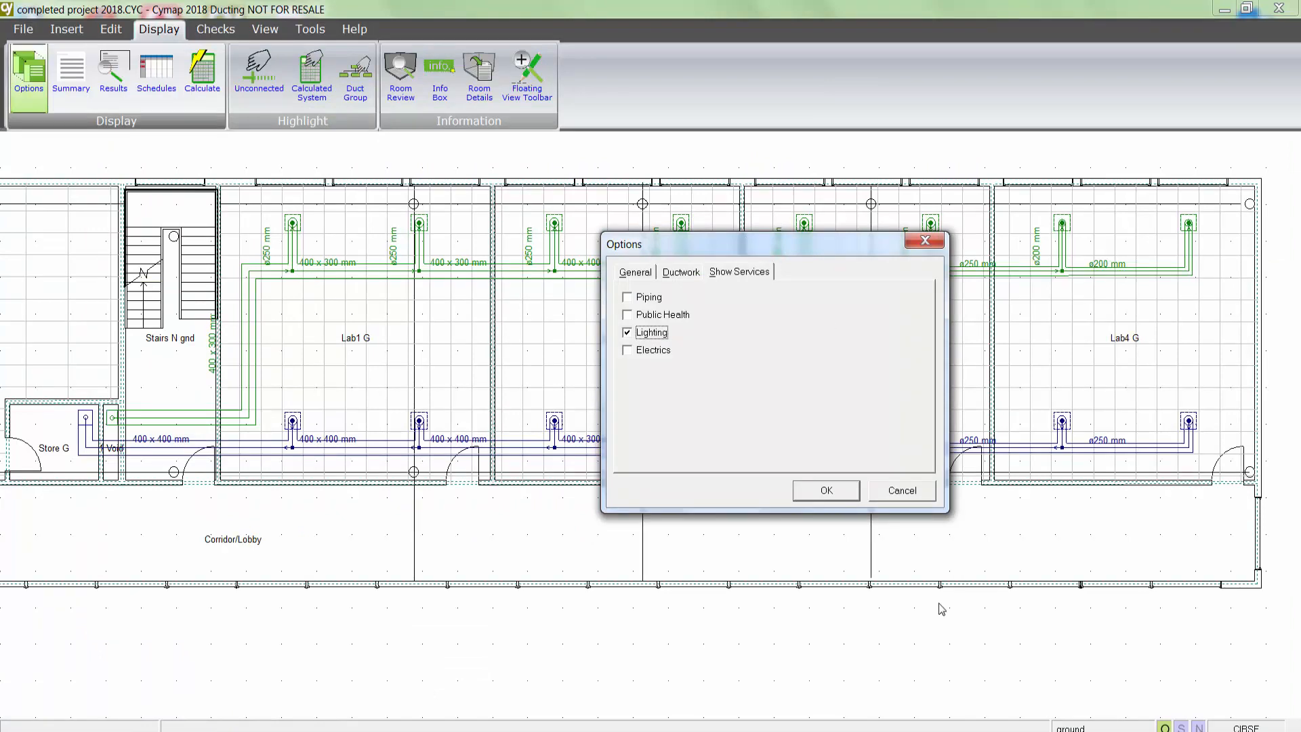
- Show the lighting services over the ductwork and view the results of the supply duct sections across Lab1 G and Lab2 G
{"action": "left_click", "coordinate": [833, 497]}
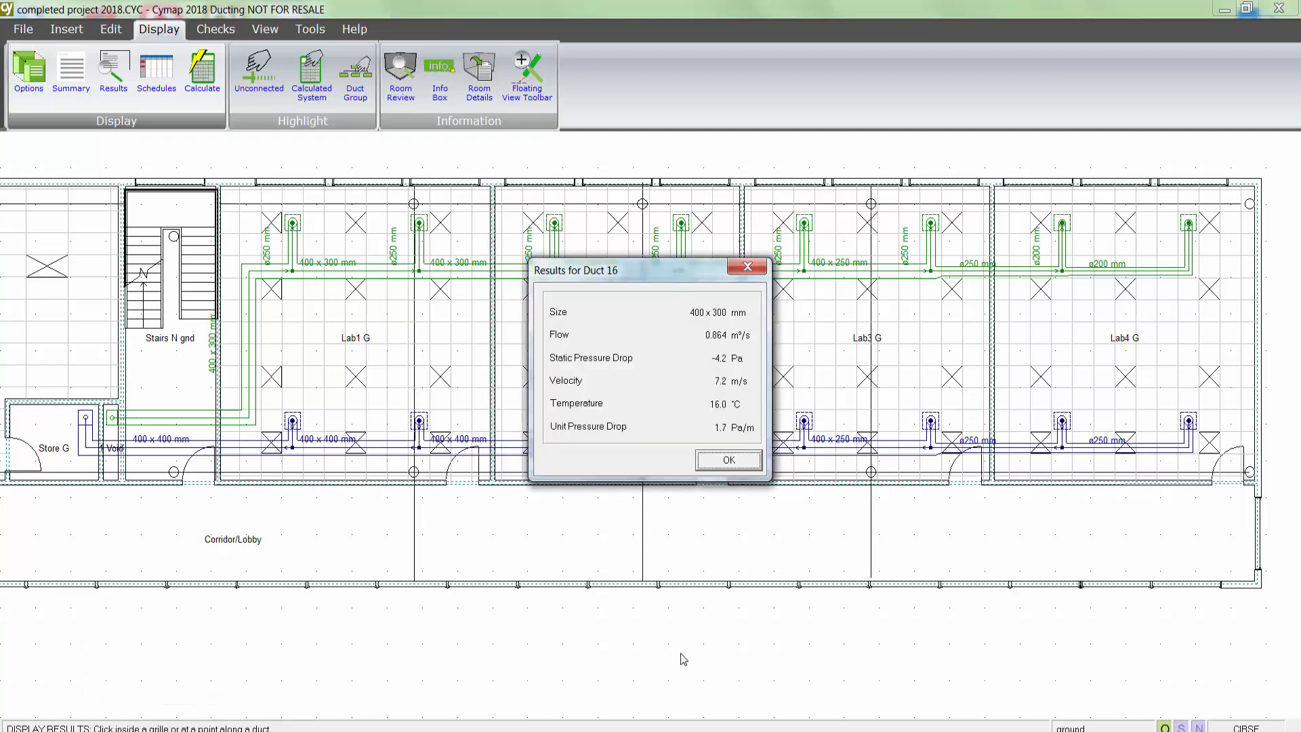
{"action": "left_click", "coordinate": [517, 273]}
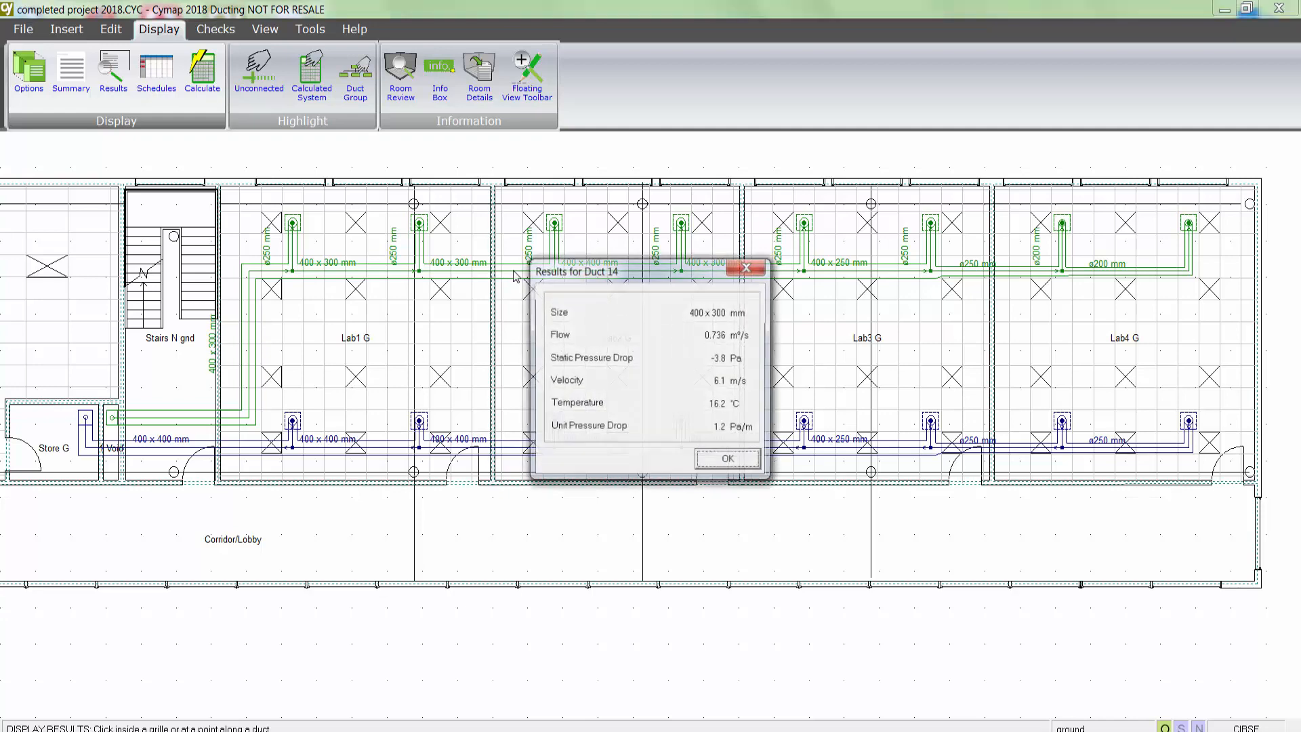
{"action": "left_click", "coordinate": [728, 460]}
{"action": "left_click", "coordinate": [637, 276]}
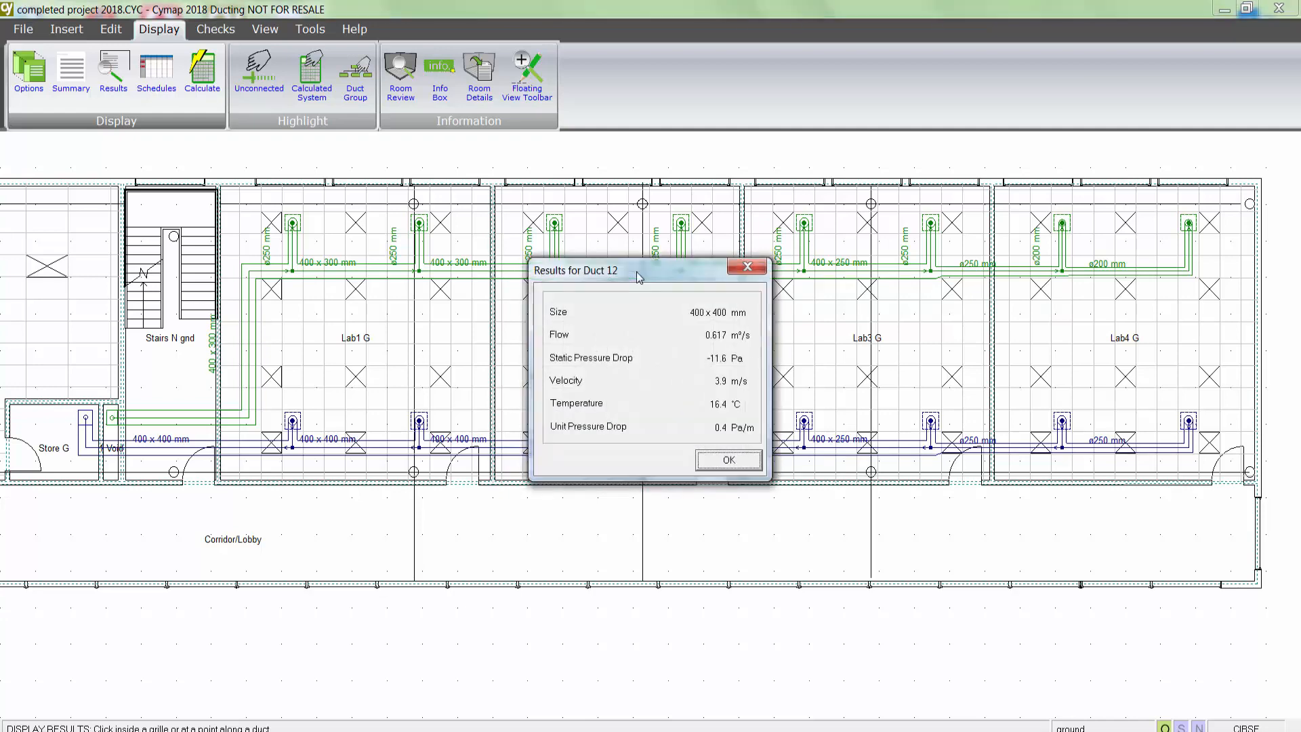
{"action": "left_click", "coordinate": [727, 462]}
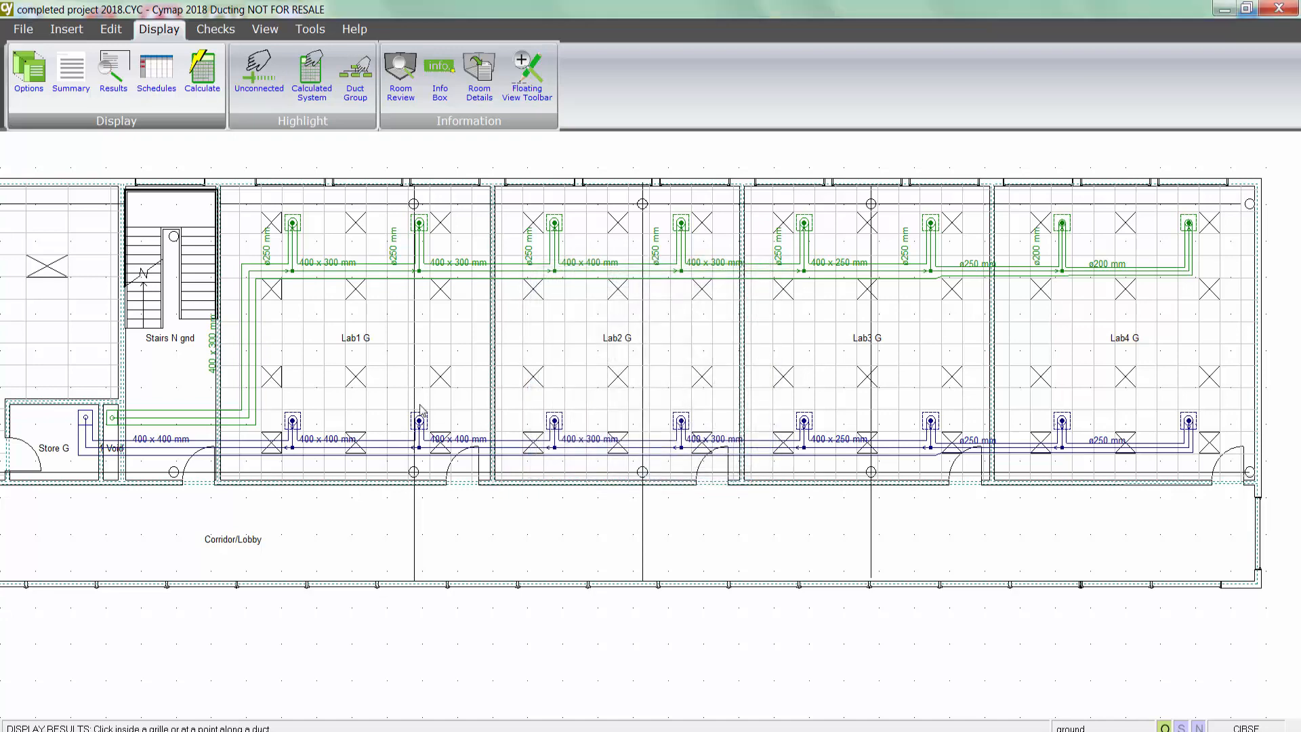
- Fix the Lab1 G supply main as a rectangular 400 x 300 mm duct and read through the ducting results report for system E1
{"action": "left_click", "coordinate": [373, 274]}
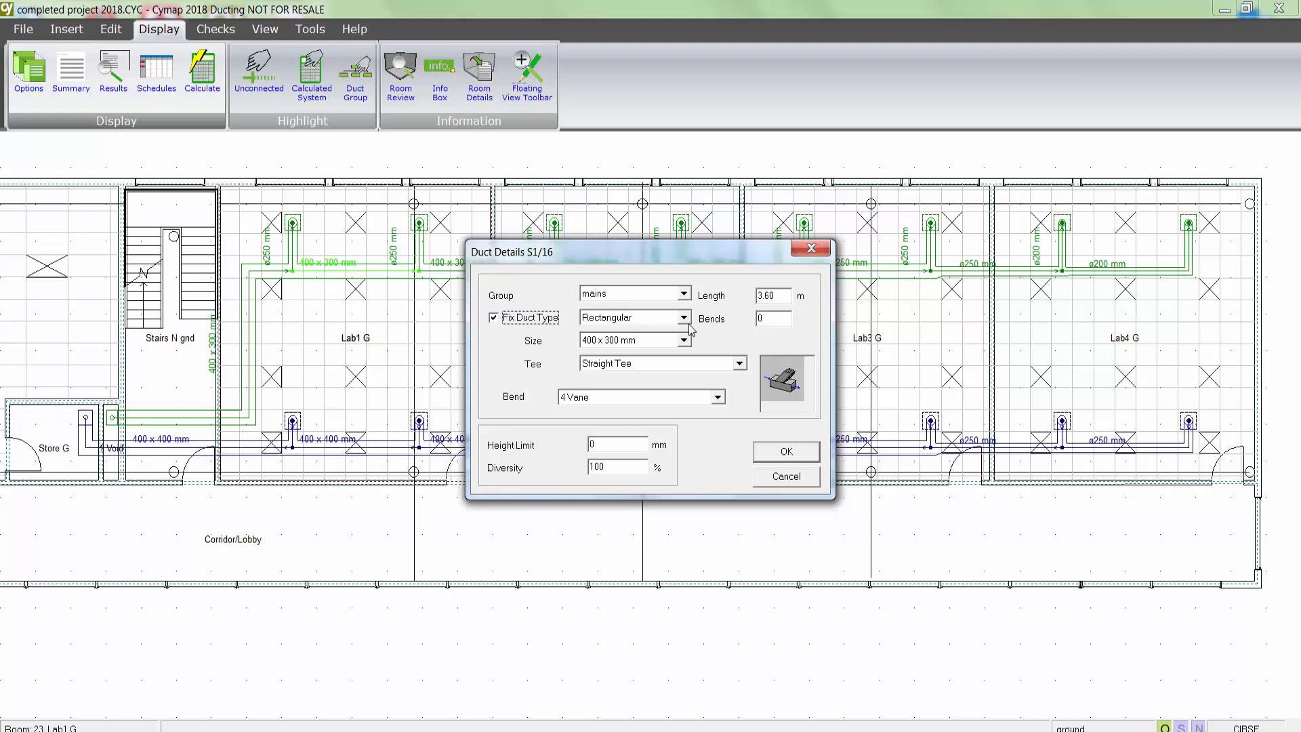
{"action": "left_click", "coordinate": [786, 452]}
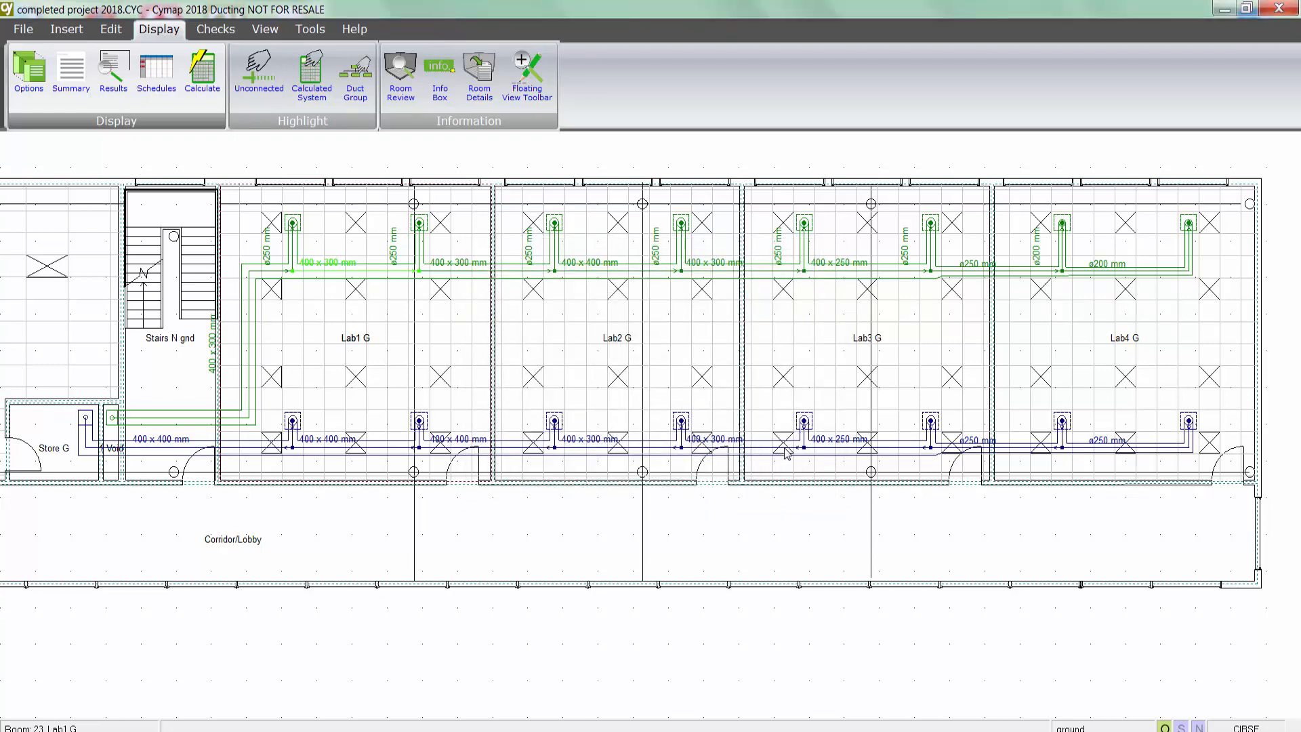
{"action": "left_click", "coordinate": [62, 65]}
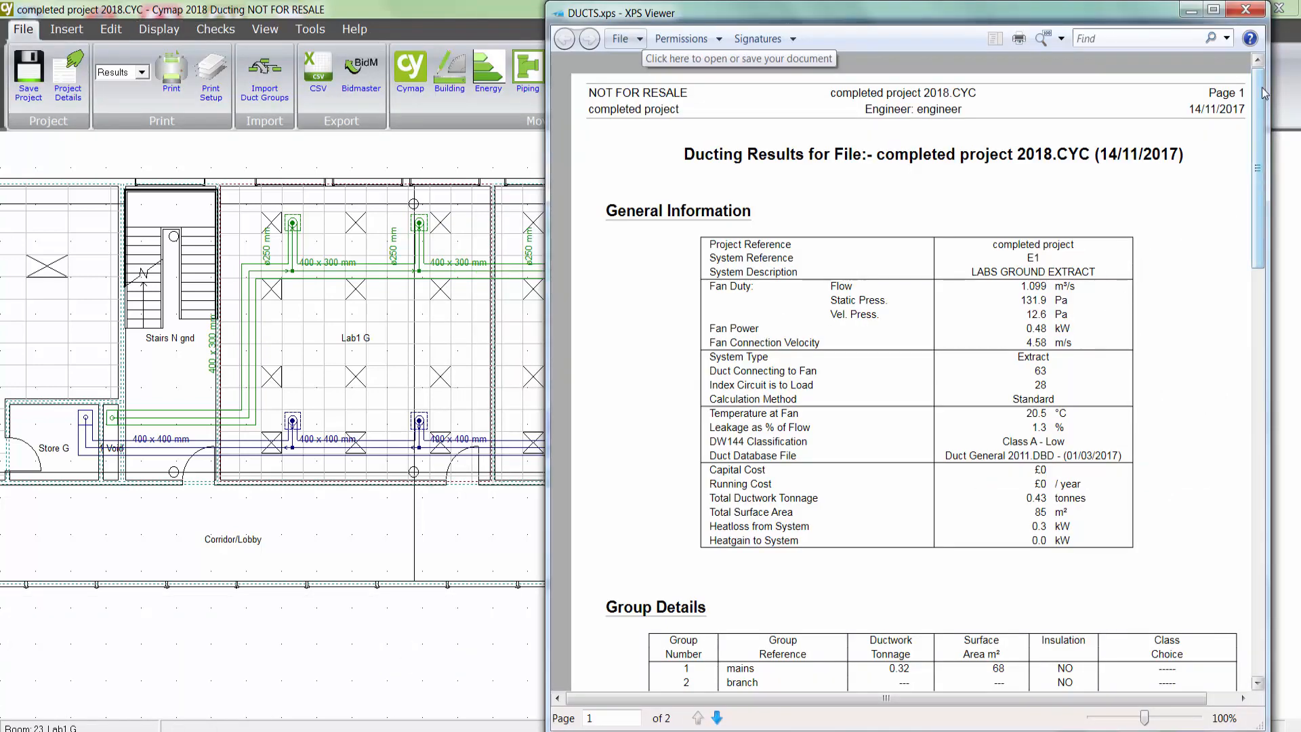
{"action": "left_click_drag", "start_coordinate": [1263, 93], "coordinate": [1250, 509]}
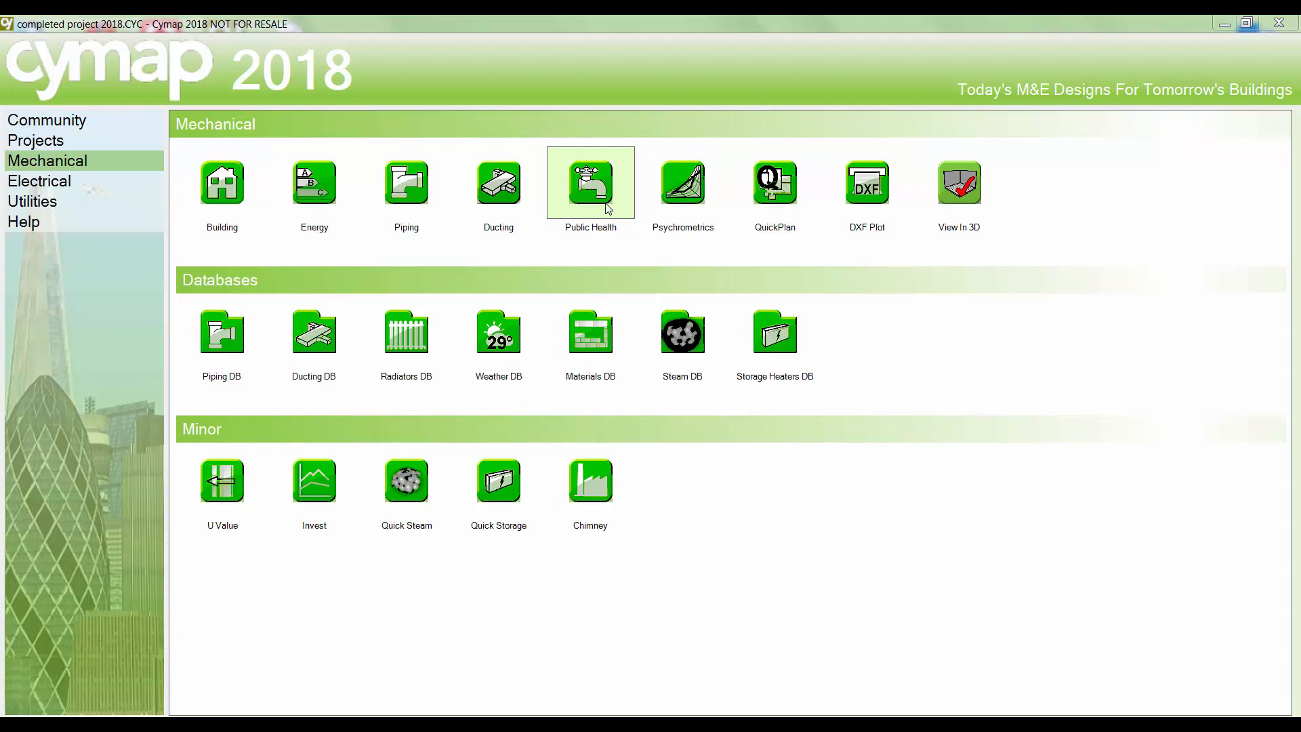
- Switch to the Public Health module and place a Basin Public draw-off against the wall, in line below the two existing Female WC basins
{"action": "left_click", "coordinate": [607, 208]}
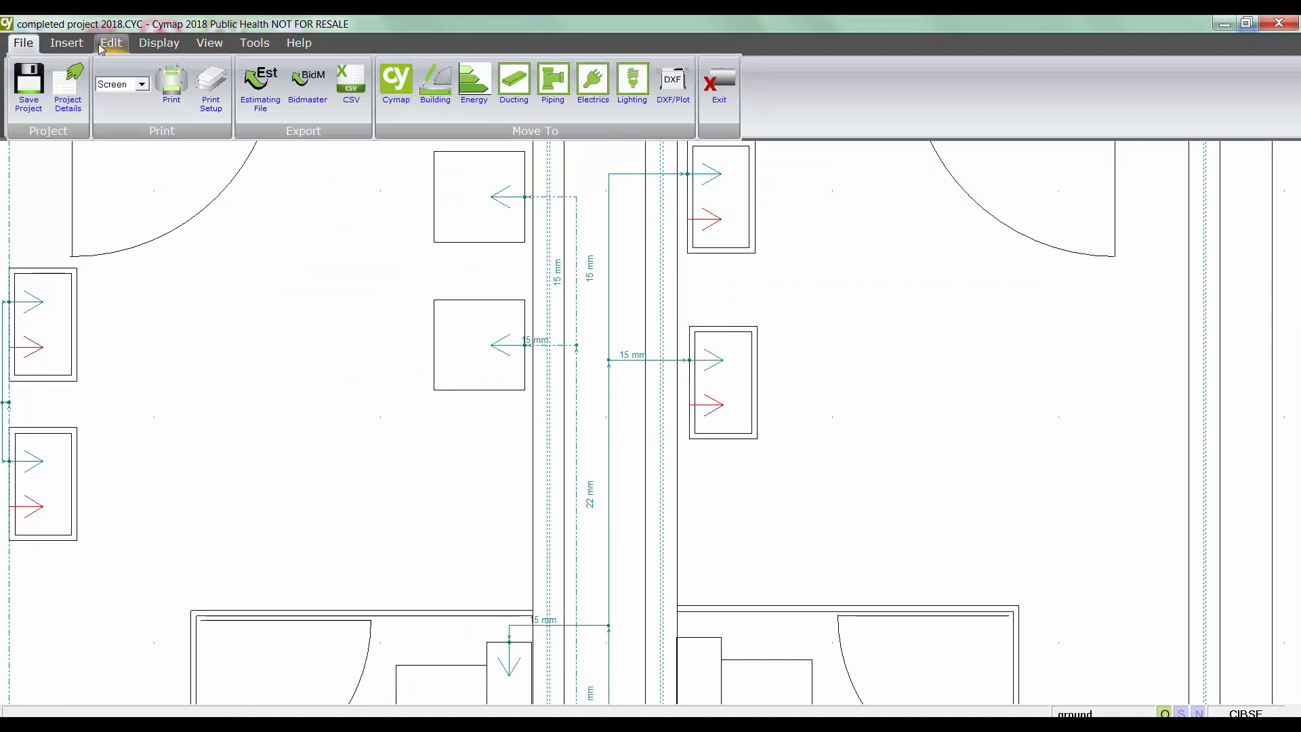
{"action": "left_click", "coordinate": [66, 45]}
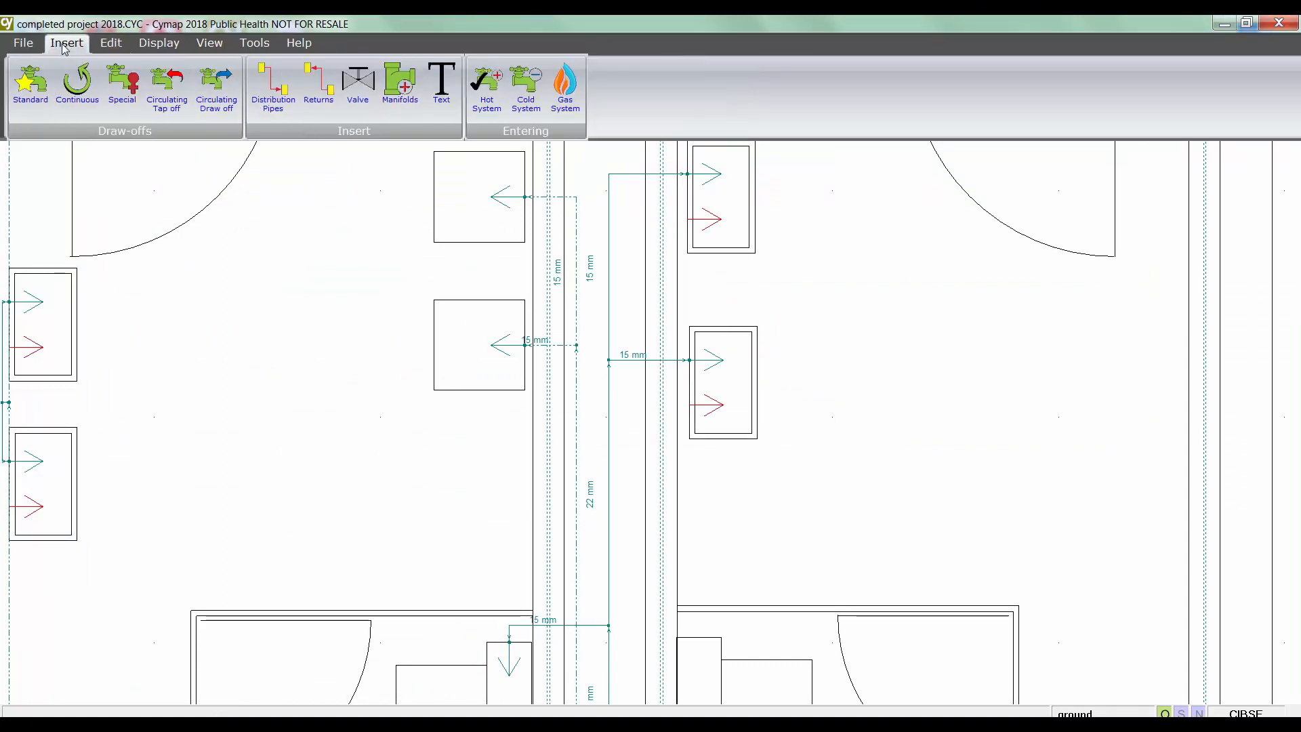
{"action": "left_click", "coordinate": [31, 82]}
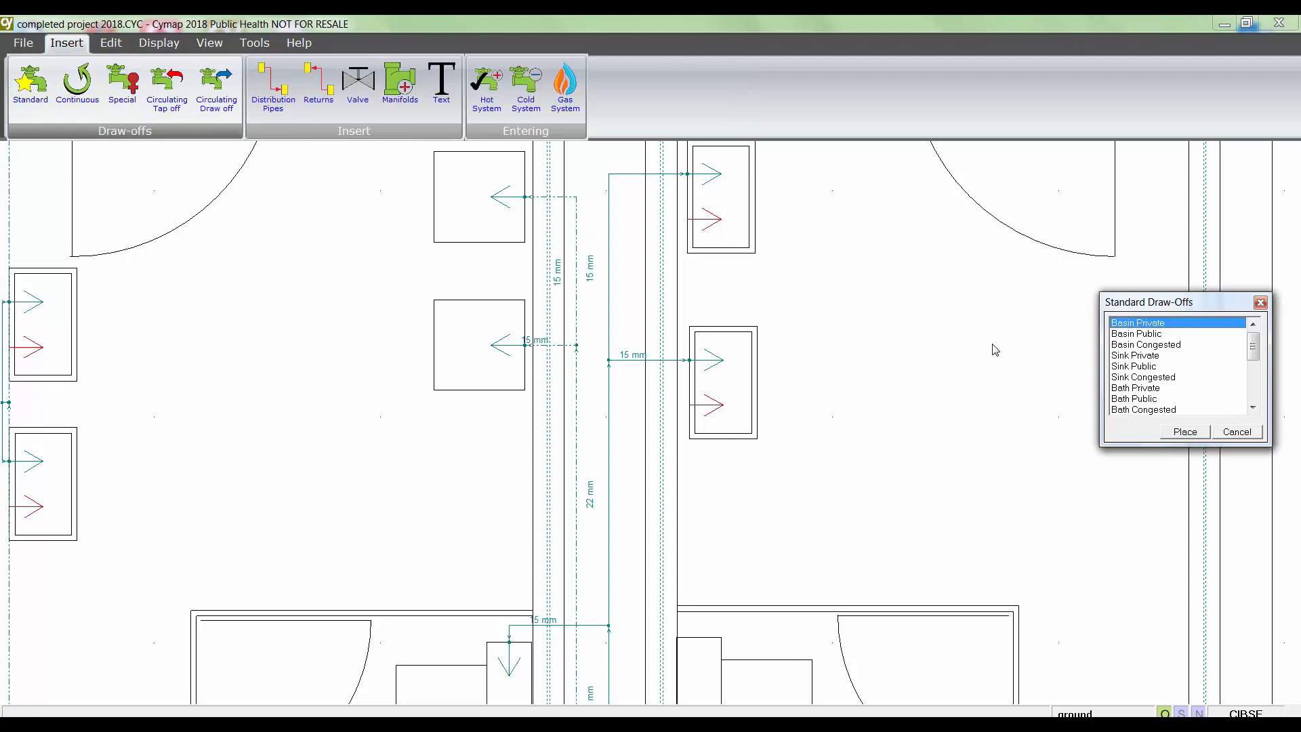
{"action": "left_click", "coordinate": [1137, 334]}
{"action": "left_click", "coordinate": [1191, 438]}
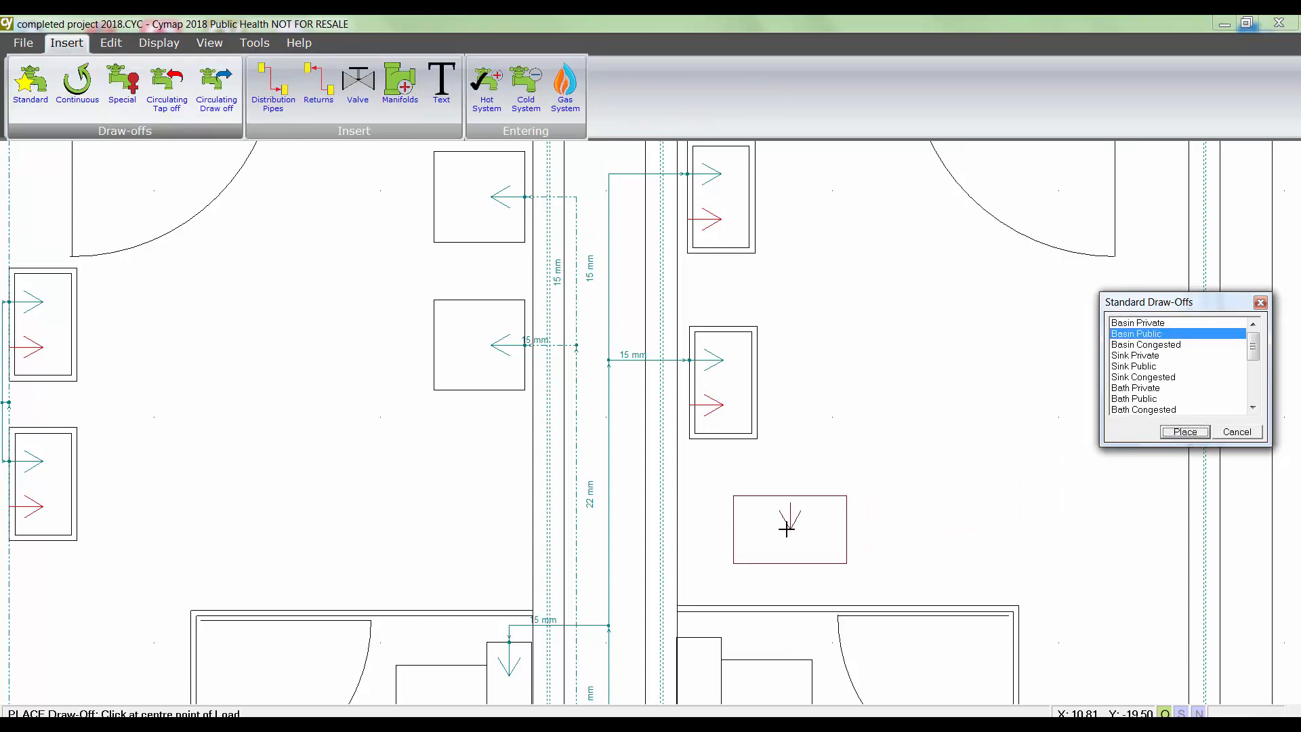
{"action": "left_click", "coordinate": [722, 530]}
{"action": "right_click", "coordinate": [842, 465]}
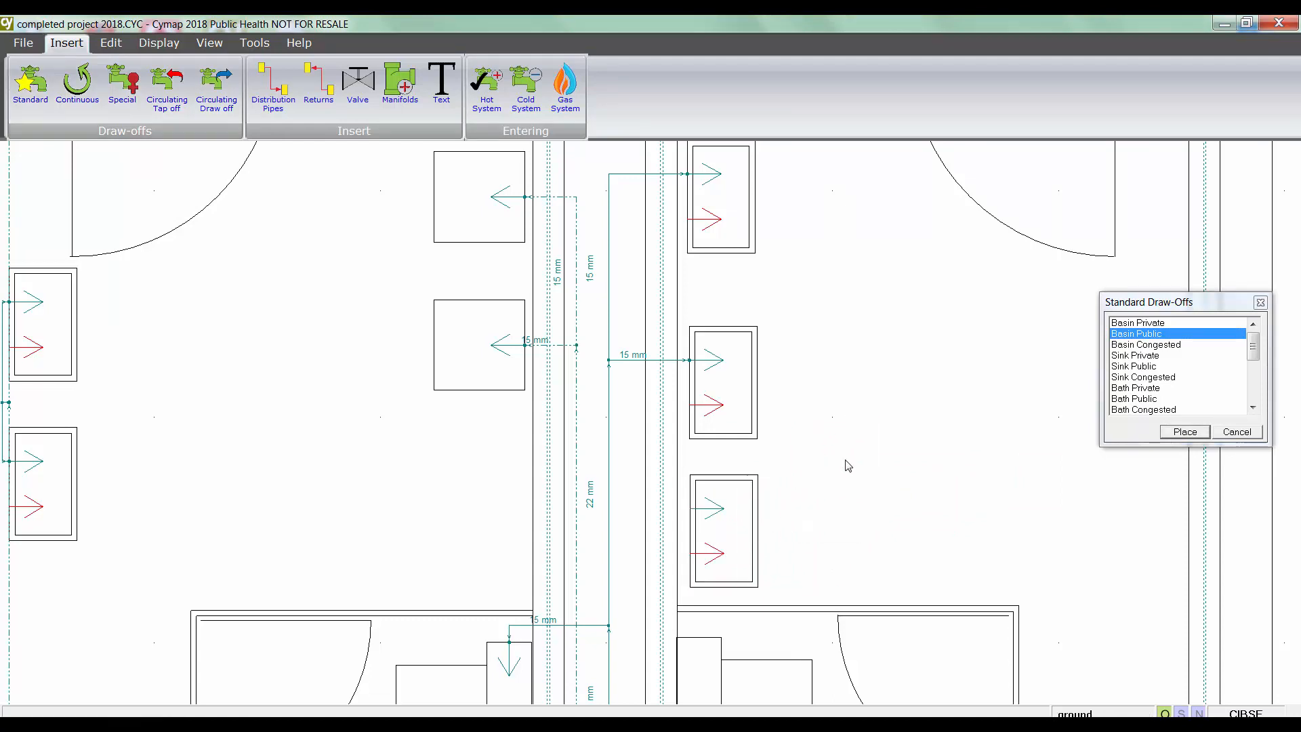
{"action": "left_click", "coordinate": [1260, 303]}
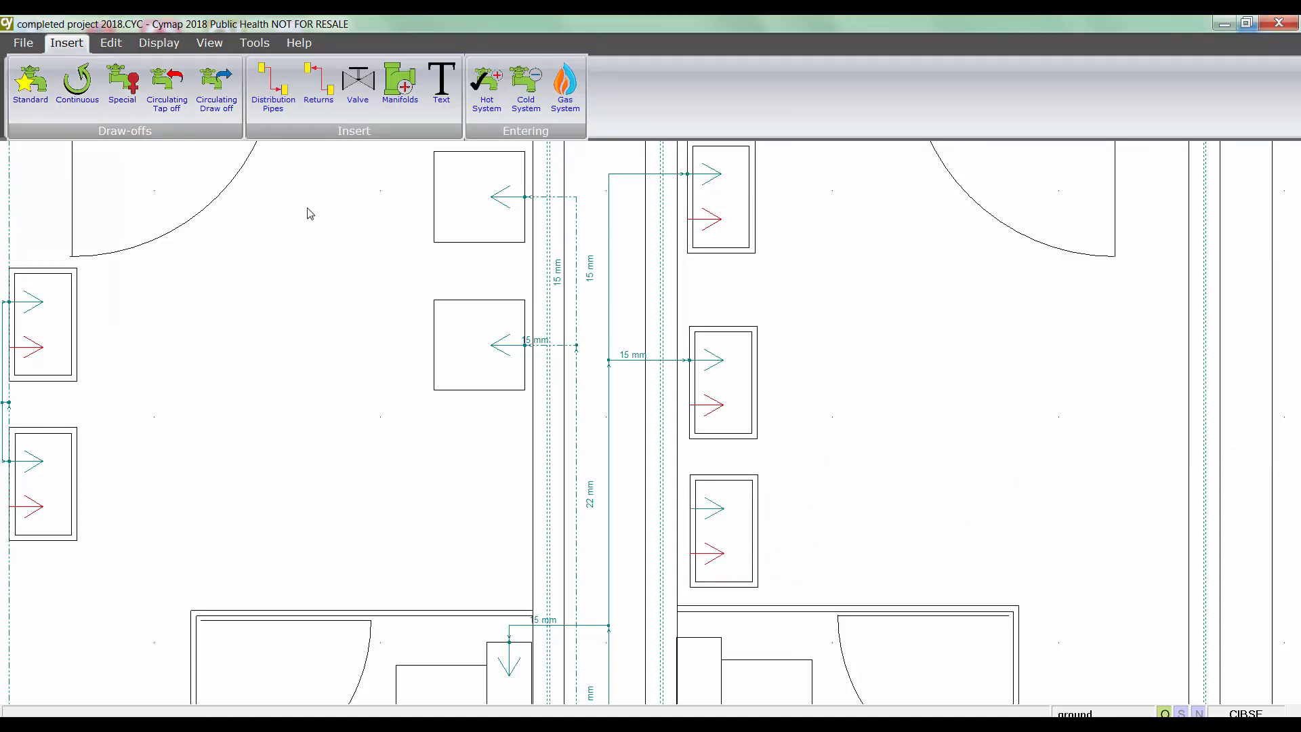
- Run a cold distribution pipe at floor height, 0.1 m, from the new basin to the cold main in the void, and recalculate the system
{"action": "left_click", "coordinate": [528, 88]}
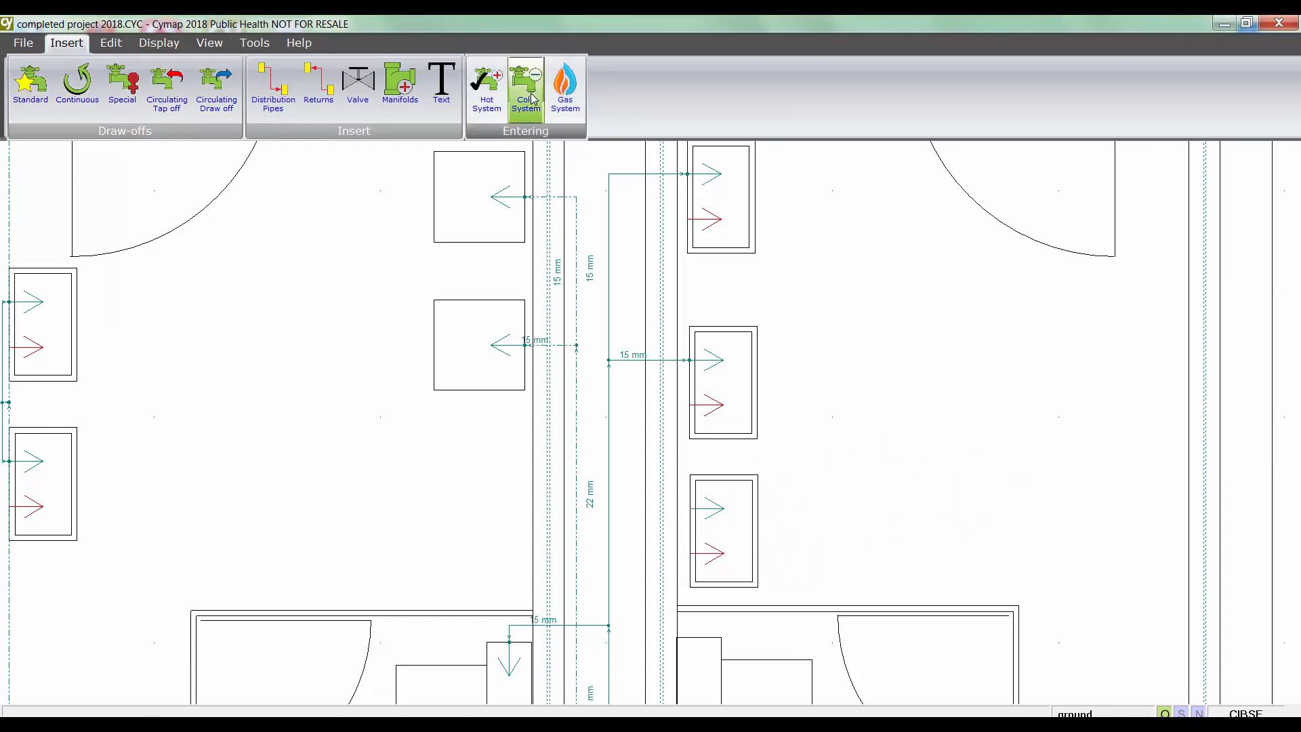
{"action": "left_click", "coordinate": [273, 87]}
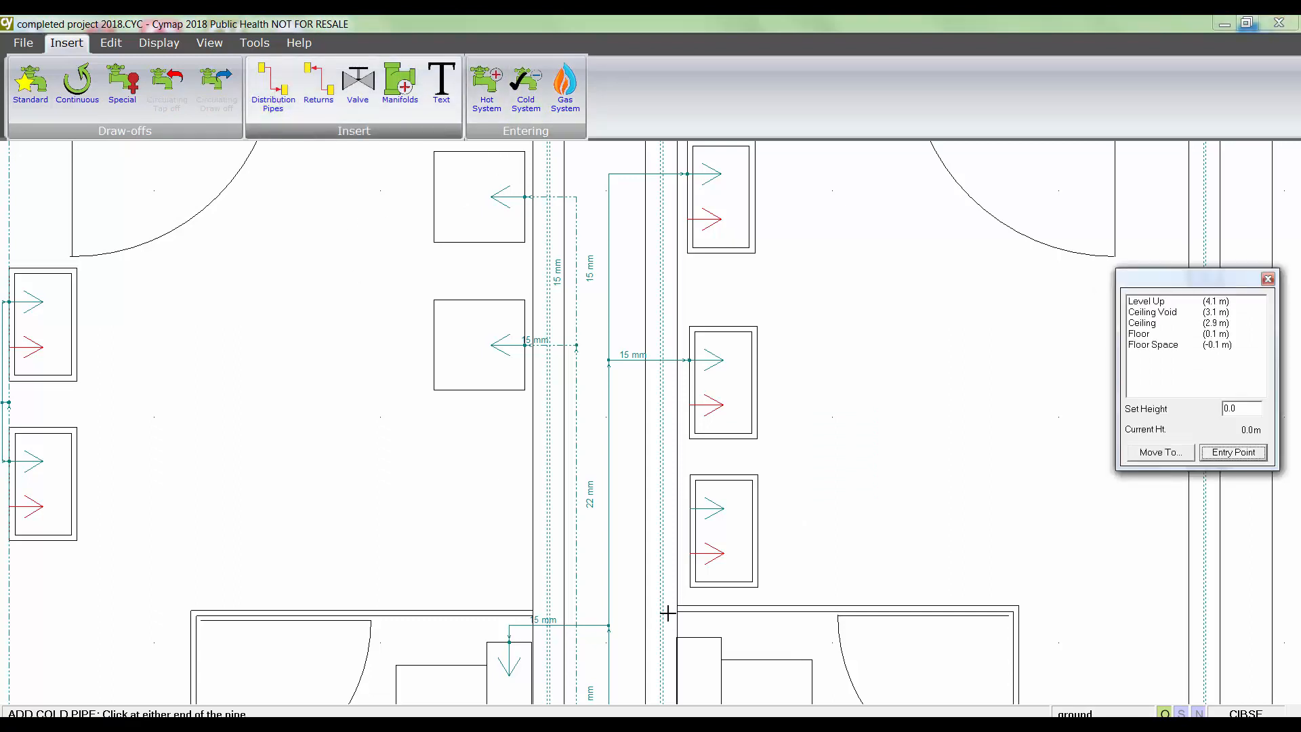
{"action": "left_click", "coordinate": [698, 507]}
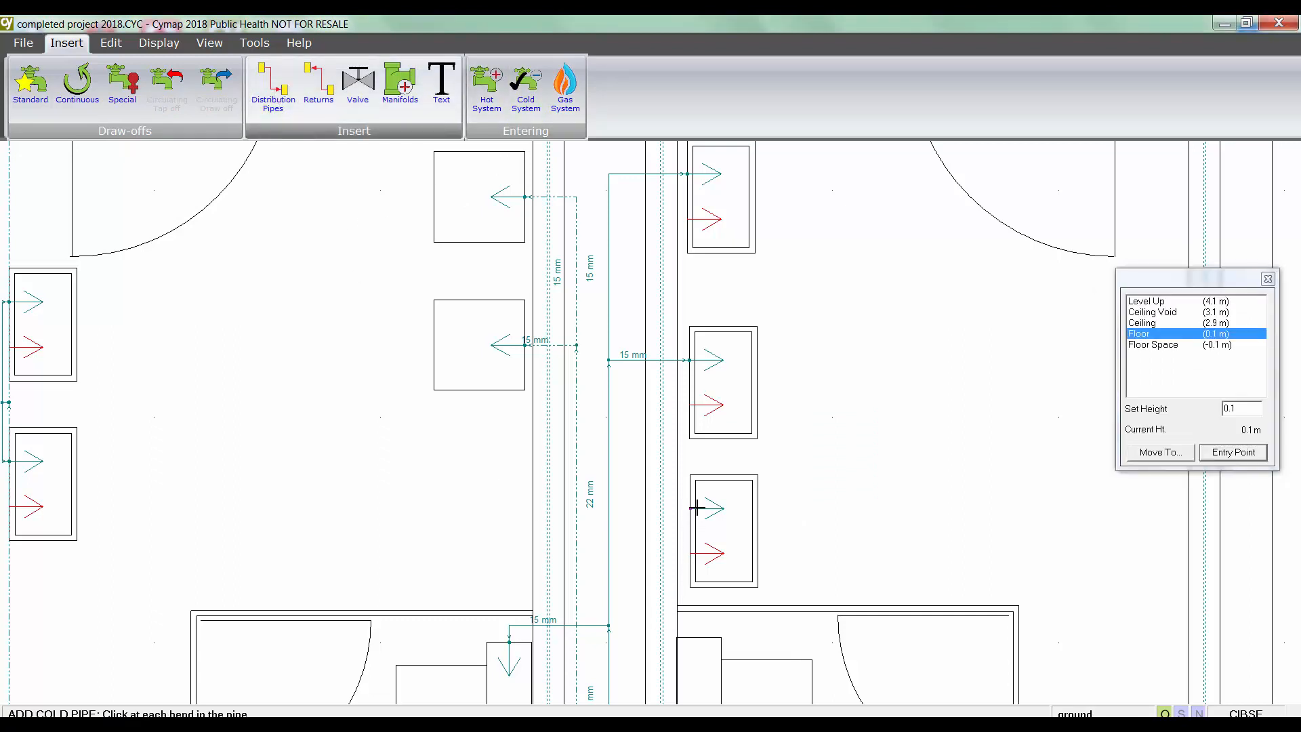
{"action": "left_click", "coordinate": [609, 507]}
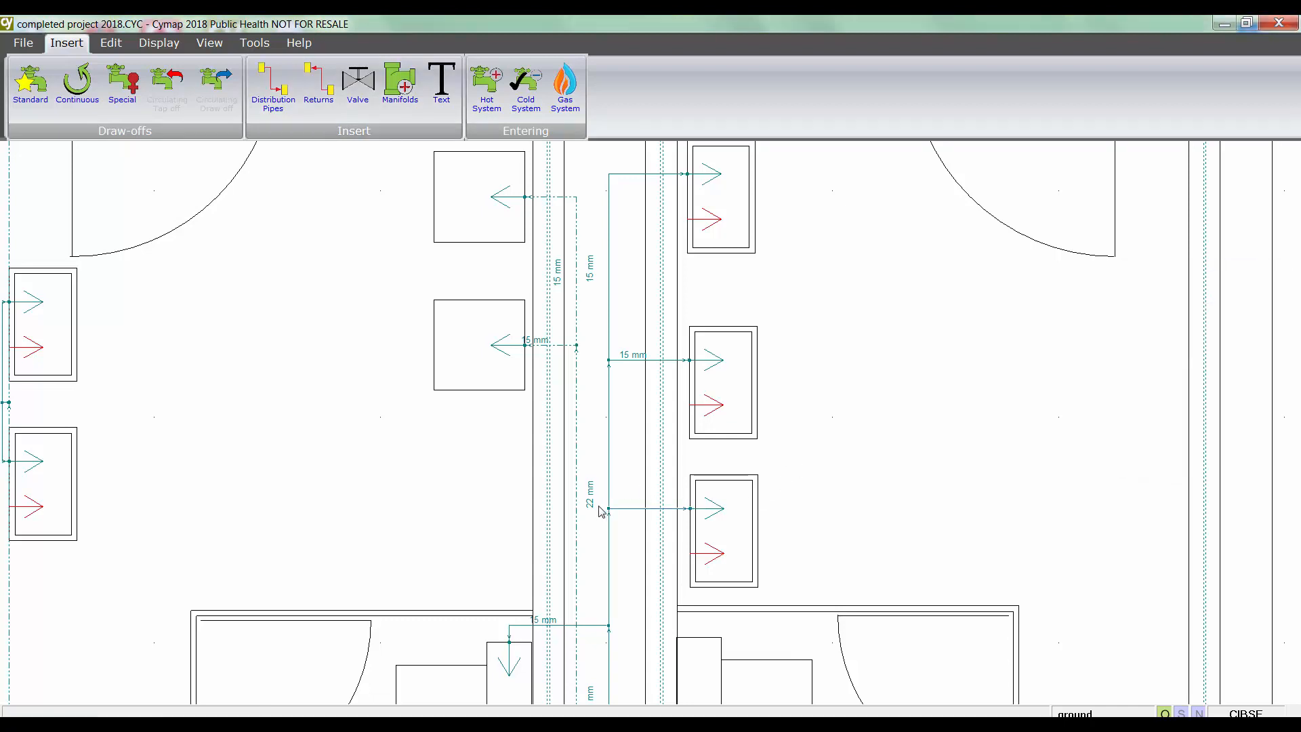
{"action": "left_click", "coordinate": [161, 45]}
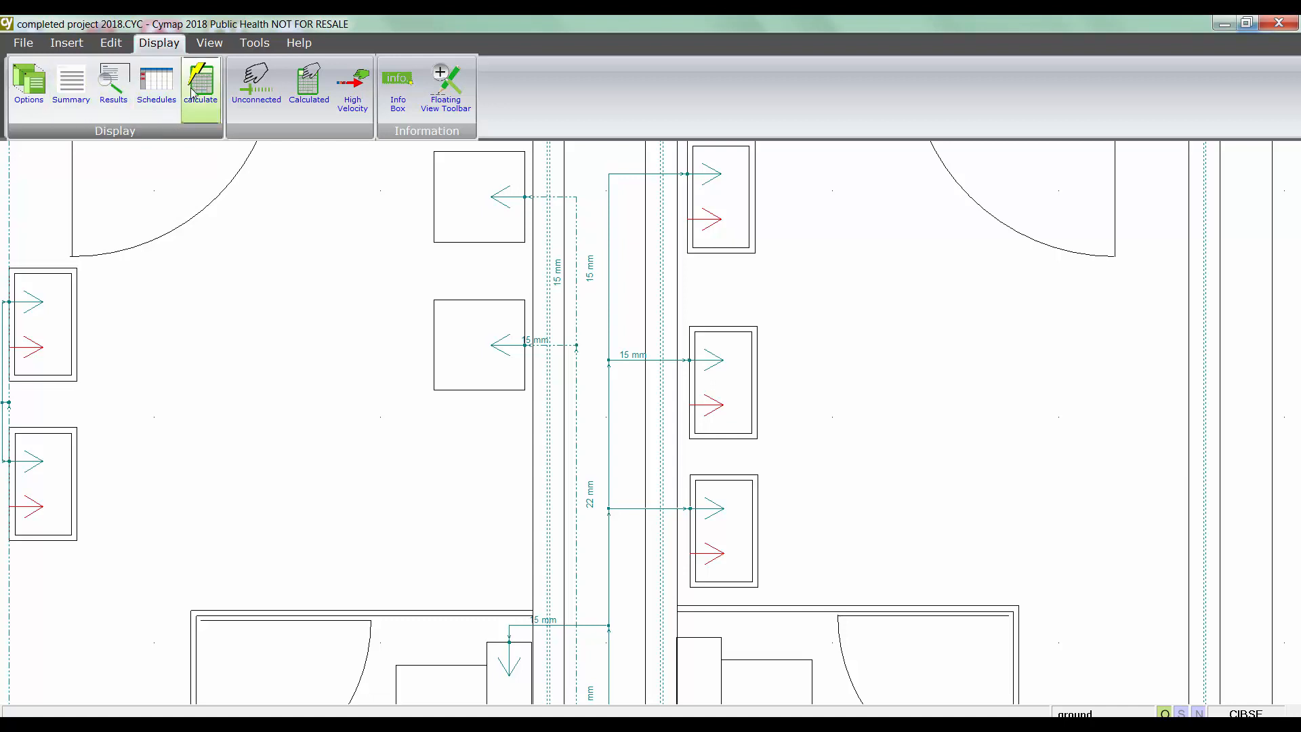
{"action": "left_click", "coordinate": [196, 93]}
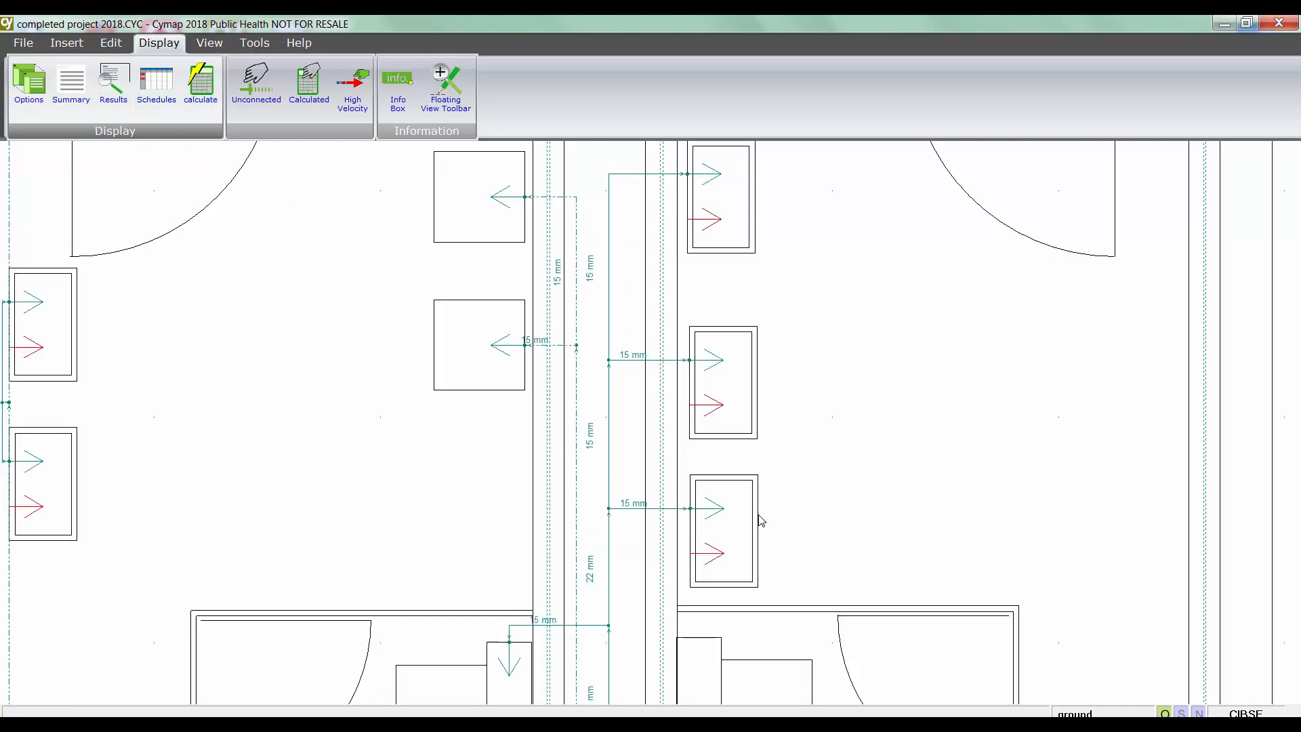
- View the results of the cold main between the lower two Female WC basins, the pipe to the square Male WC fixtures and the new basin's branch
{"action": "scroll", "coordinate": [958, 507], "scroll_direction": "down", "scroll_amount": 2}
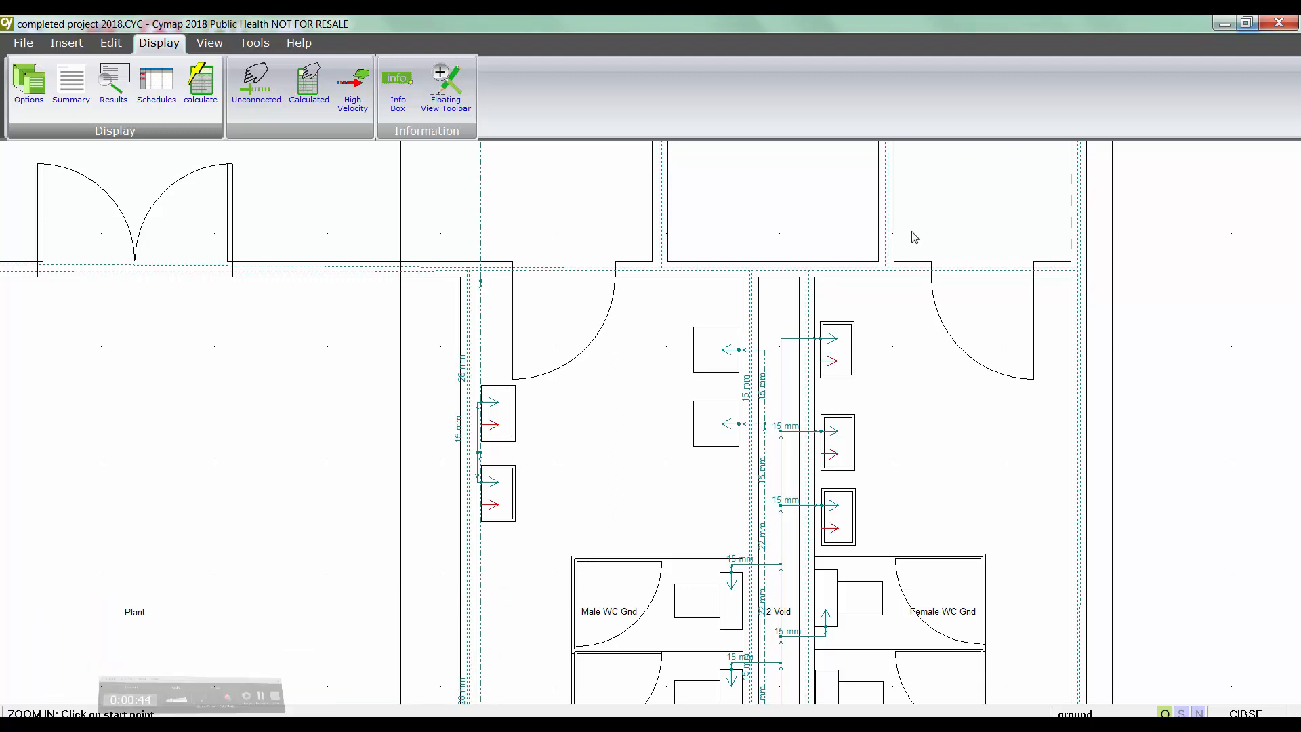
{"action": "left_click", "coordinate": [106, 81]}
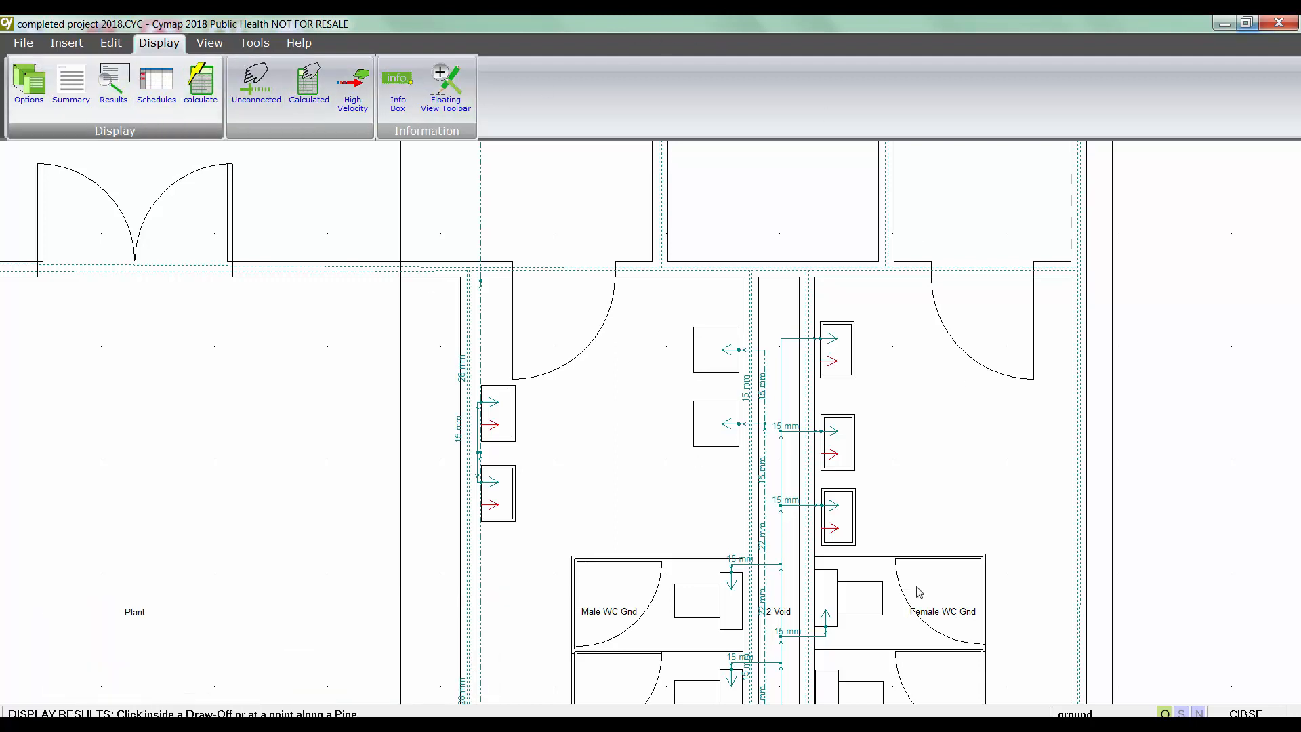
{"action": "left_click", "coordinate": [784, 468]}
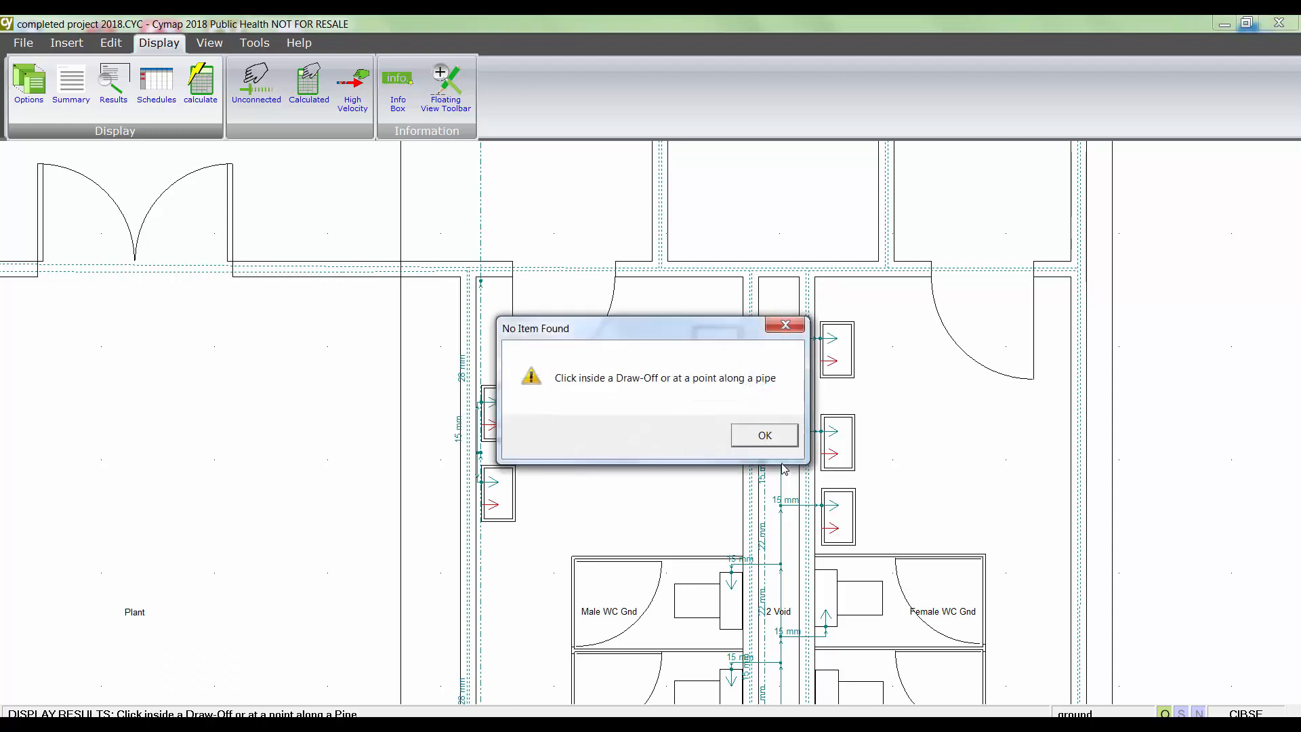
{"action": "left_click", "coordinate": [781, 444]}
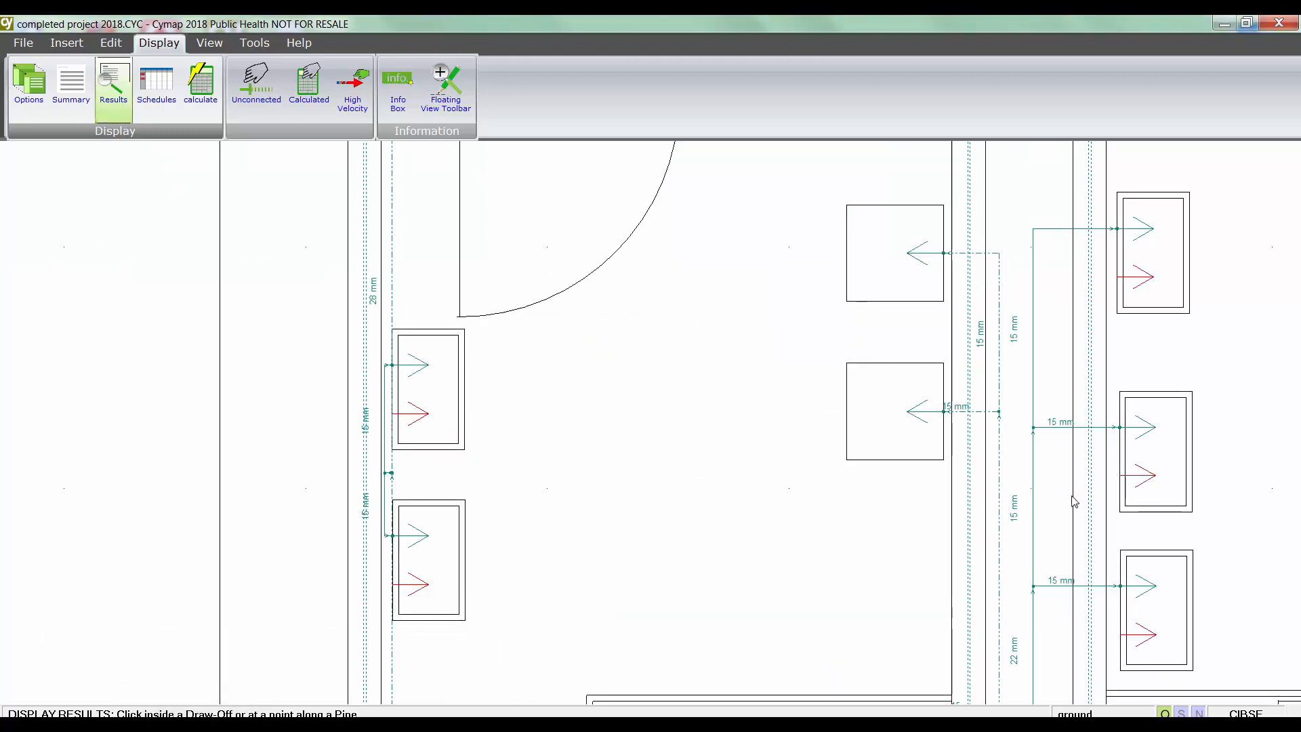
{"action": "left_click", "coordinate": [1074, 501]}
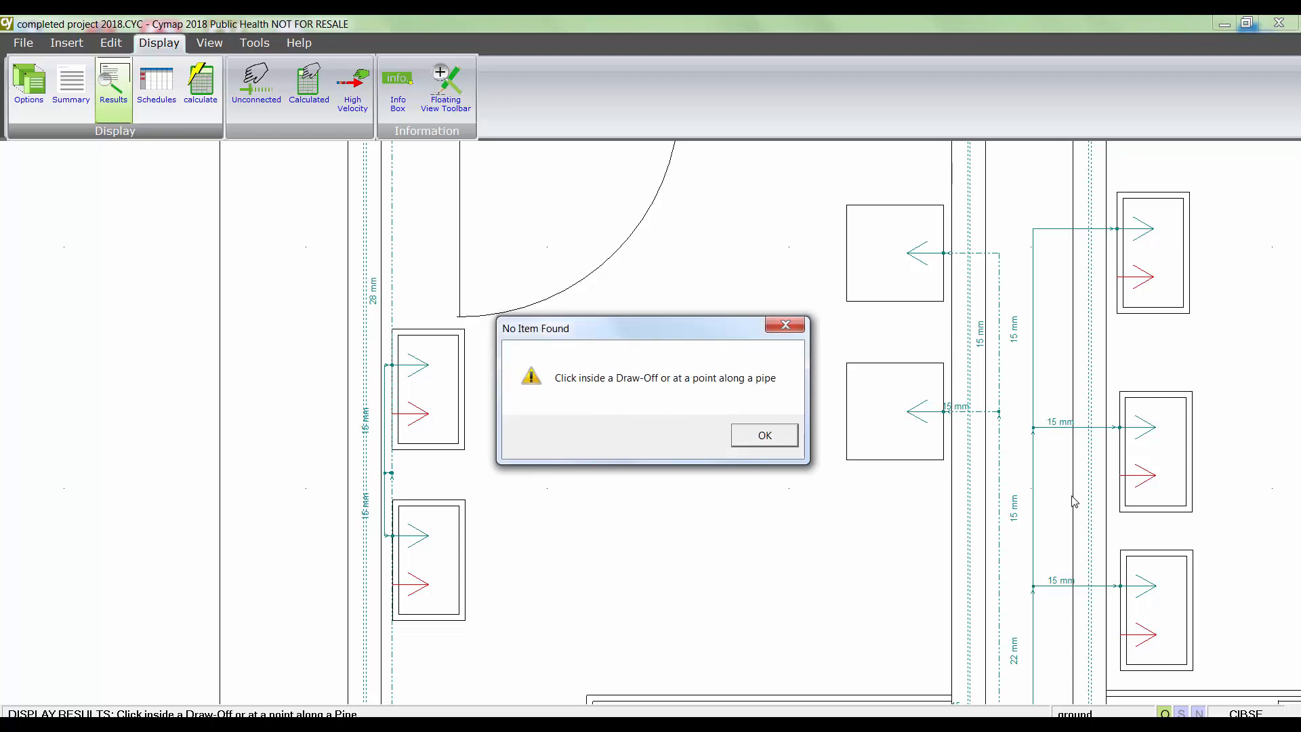
{"action": "left_click", "coordinate": [765, 443]}
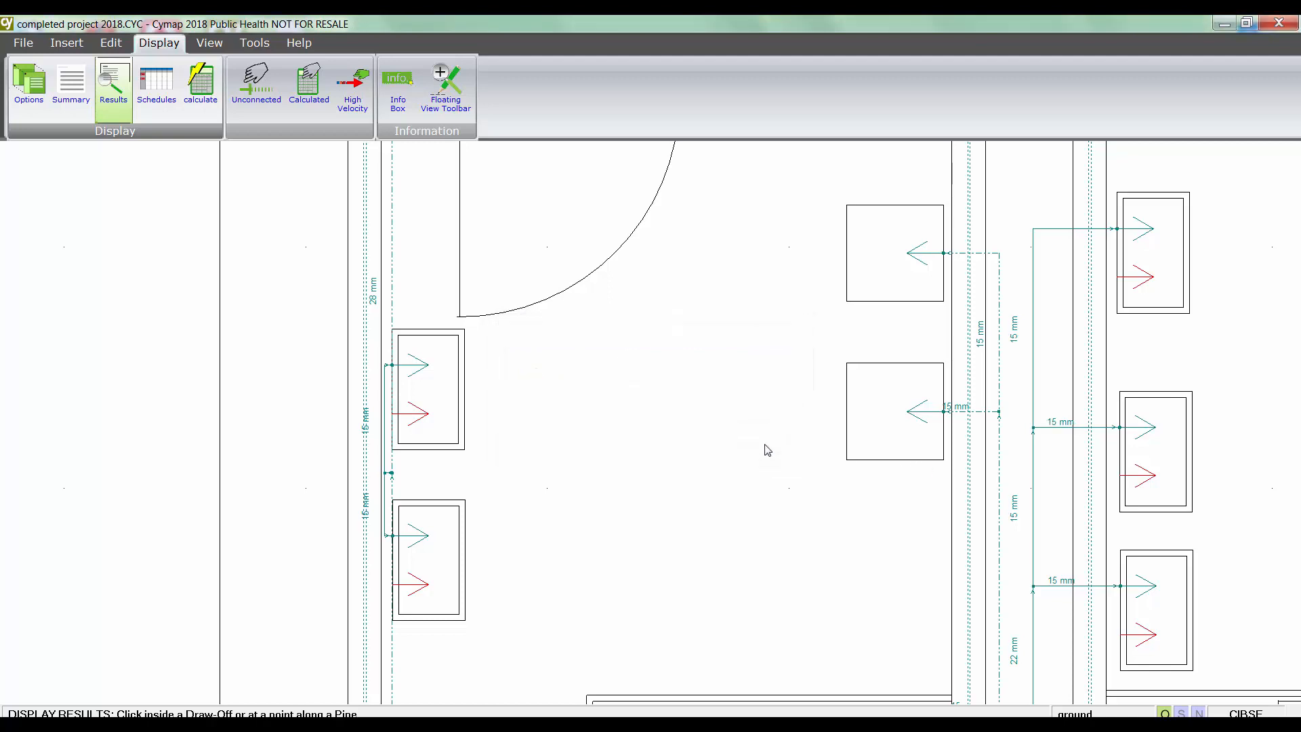
{"action": "left_click", "coordinate": [1034, 507]}
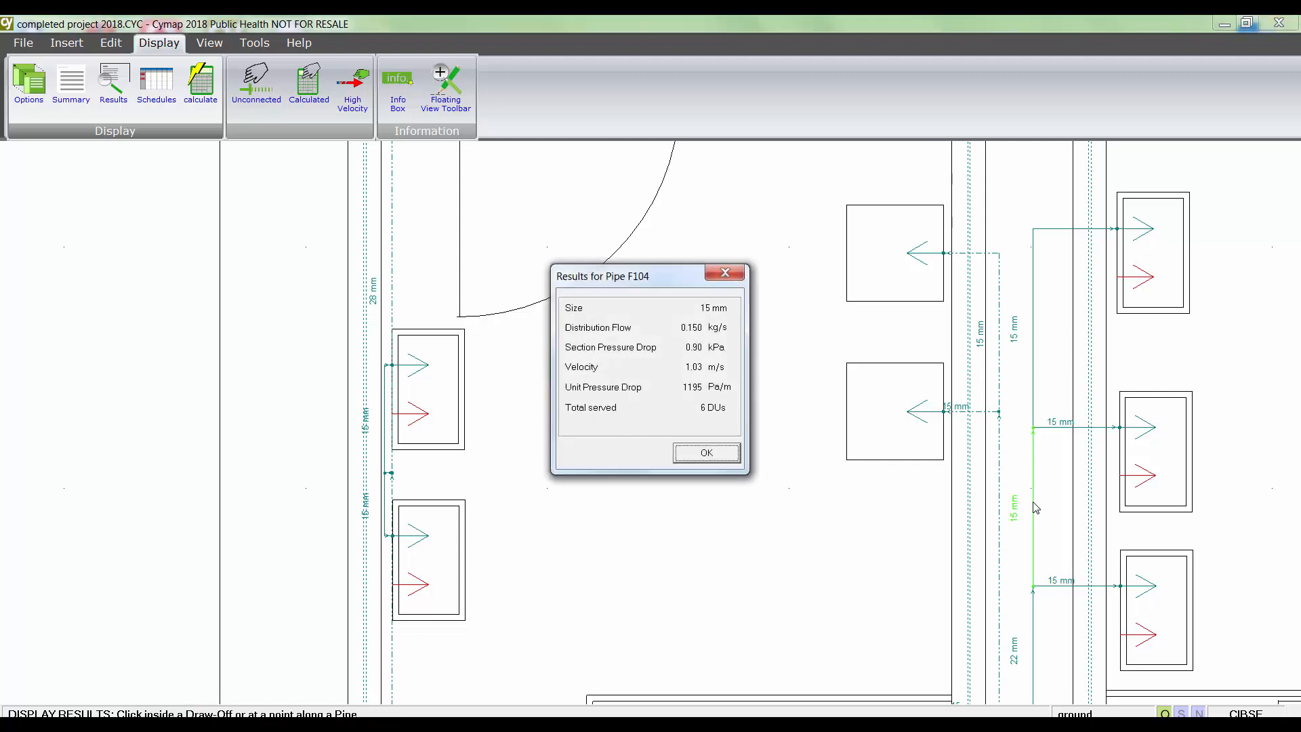
{"action": "left_click", "coordinate": [706, 453]}
{"action": "left_click", "coordinate": [1001, 317]}
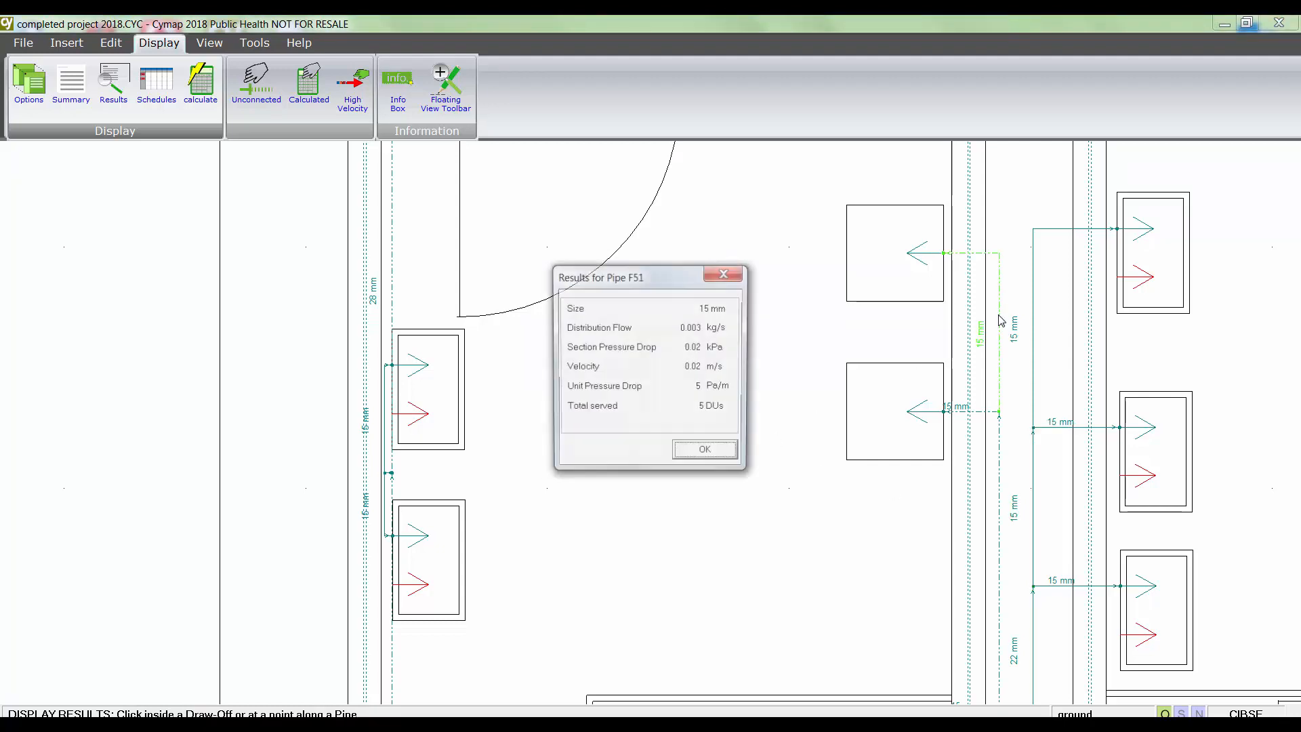
{"action": "left_click", "coordinate": [735, 453]}
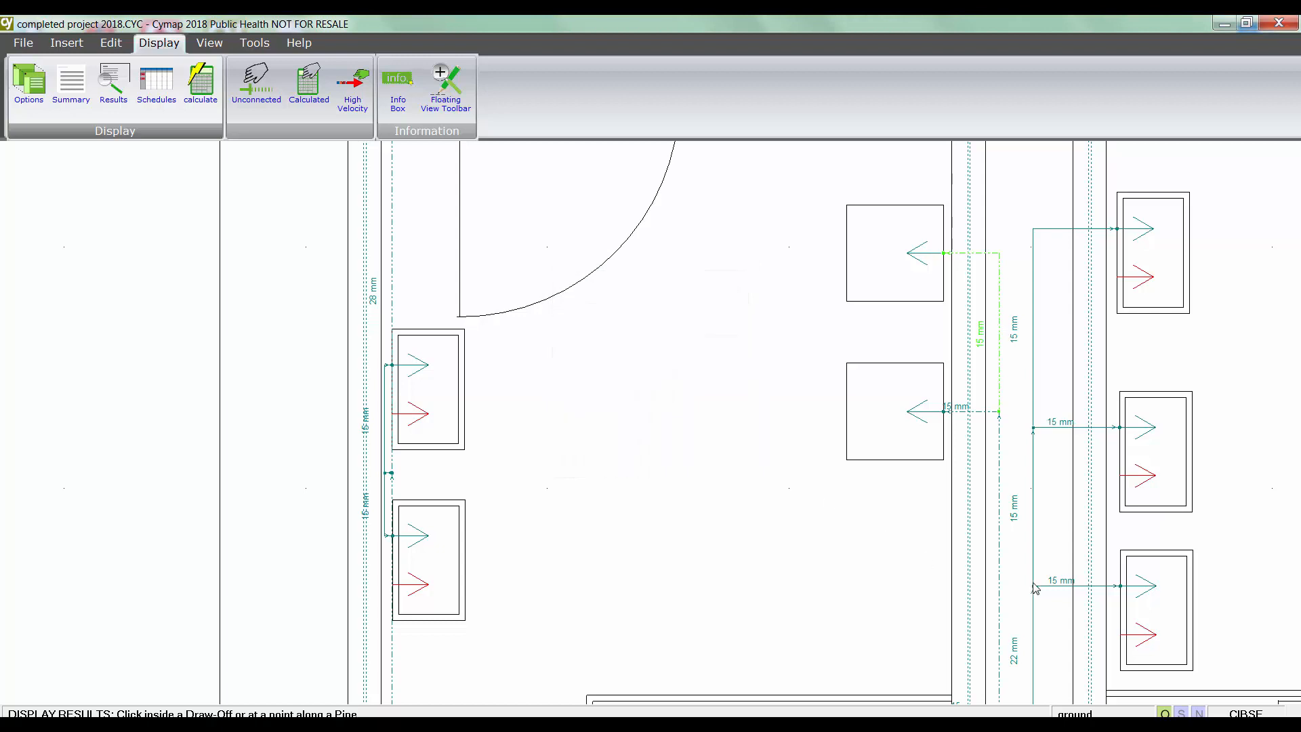
{"action": "left_click", "coordinate": [1057, 586]}
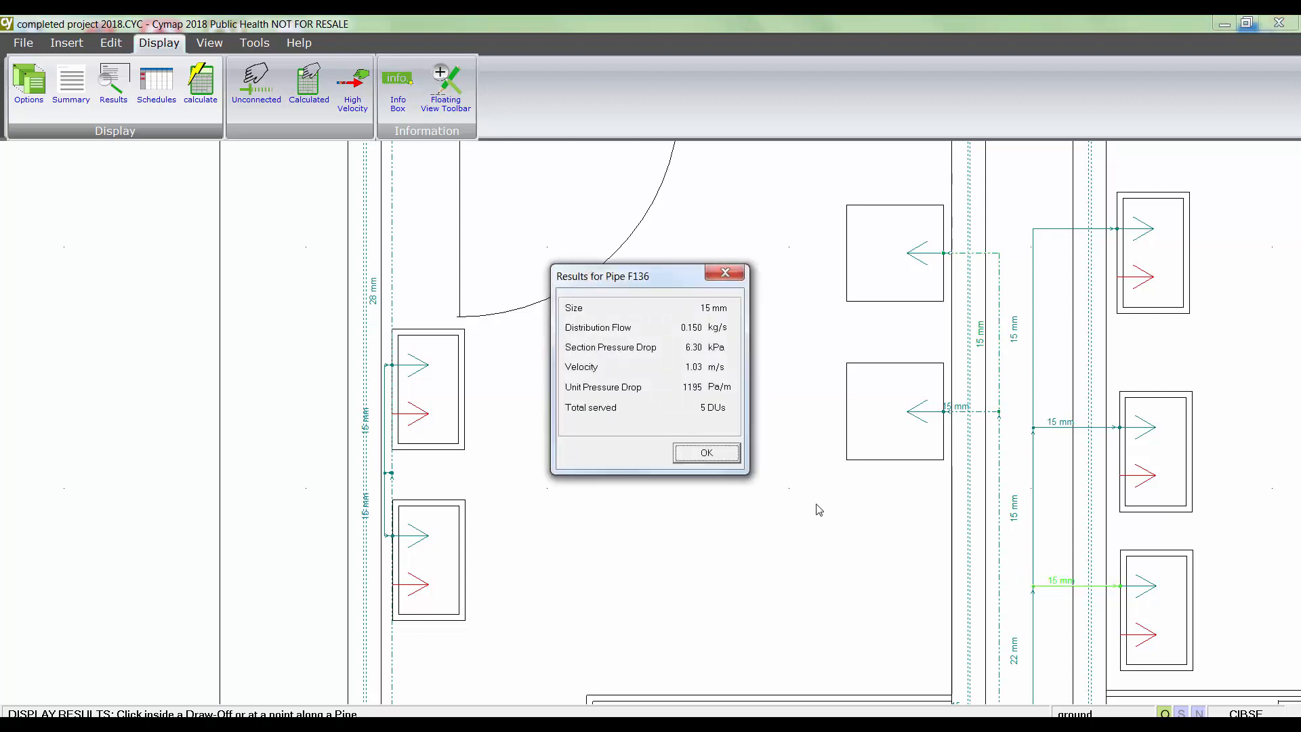
{"action": "left_click", "coordinate": [708, 453]}
- Display the Cold Water schedule for Pipes, widen its window and look through the pipe rows
{"action": "left_click", "coordinate": [157, 82]}
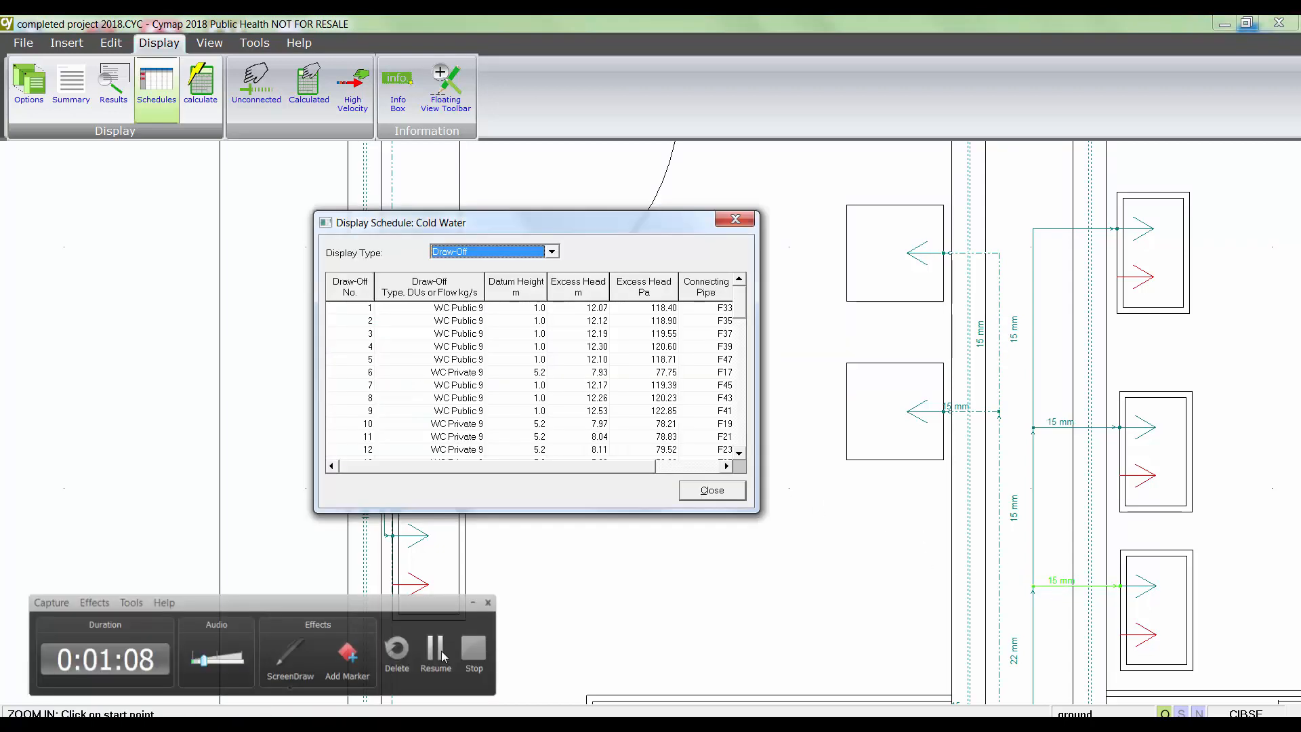
{"action": "left_click", "coordinate": [553, 253]}
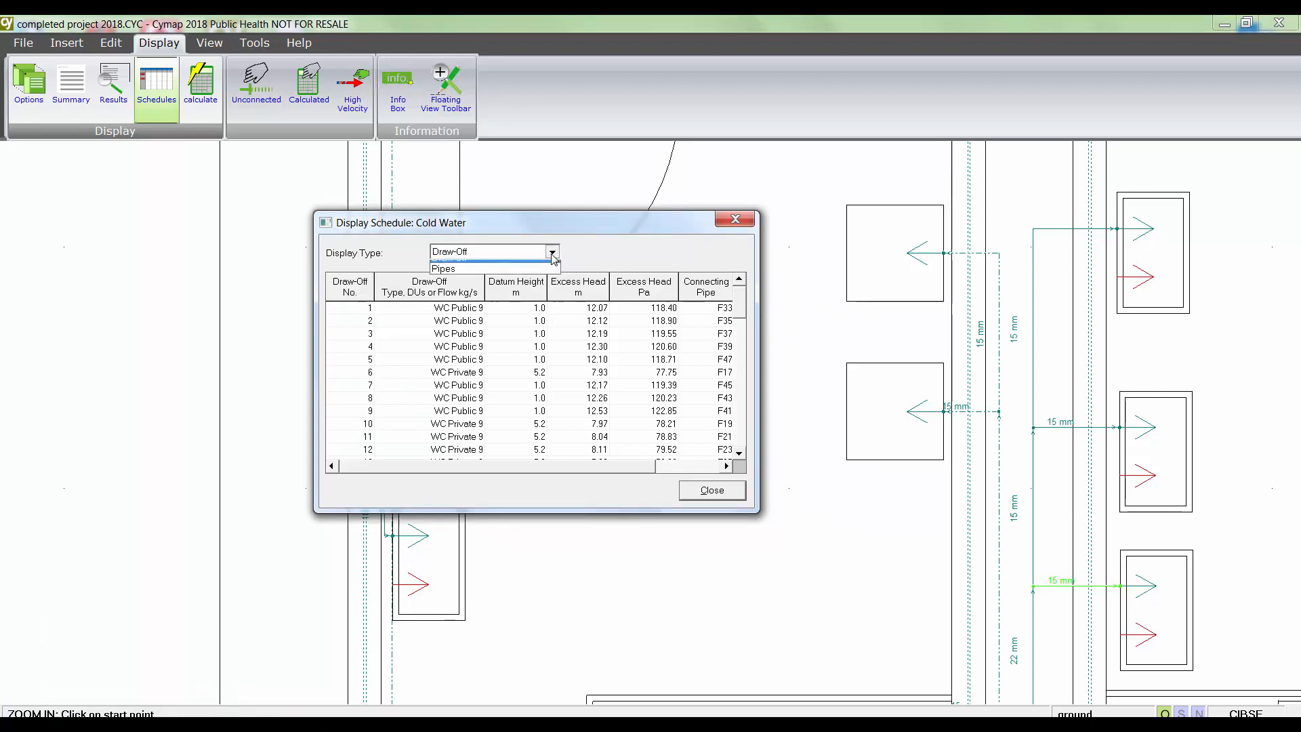
{"action": "left_click", "coordinate": [486, 279]}
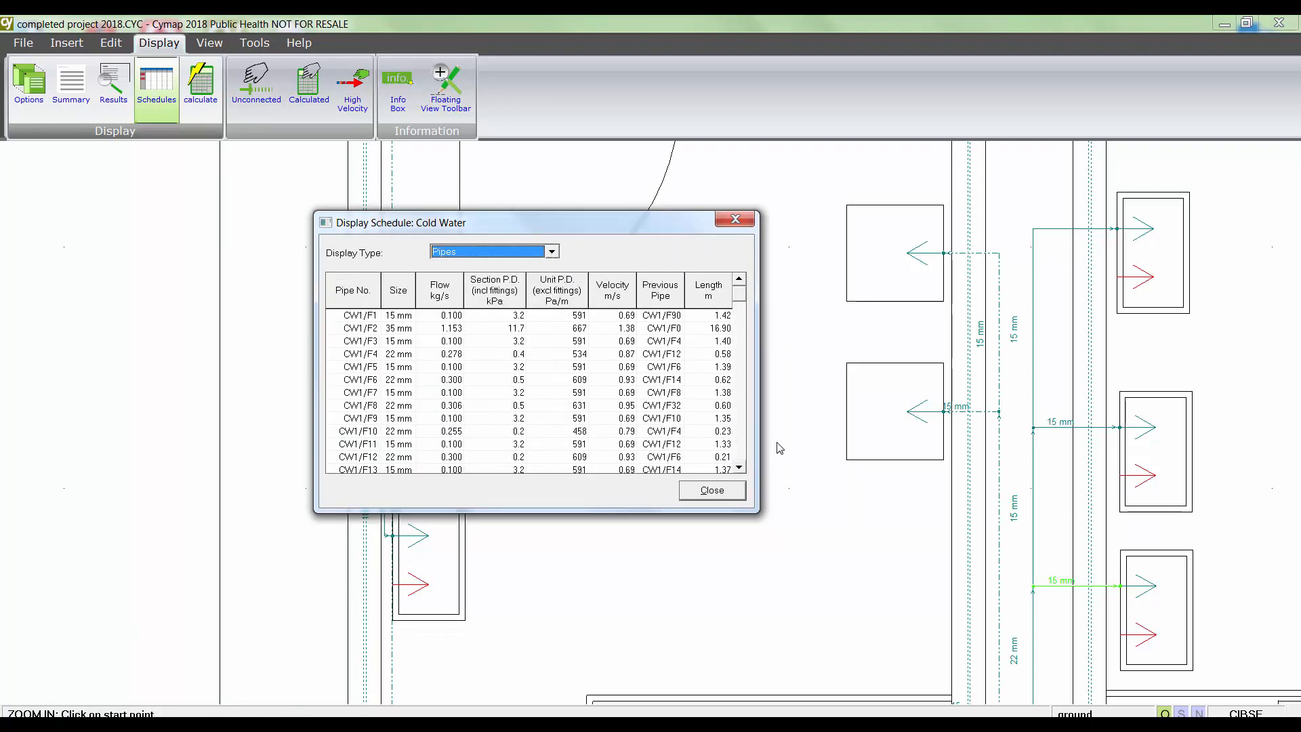
{"action": "left_click_drag", "start_coordinate": [770, 419], "coordinate": [936, 420]}
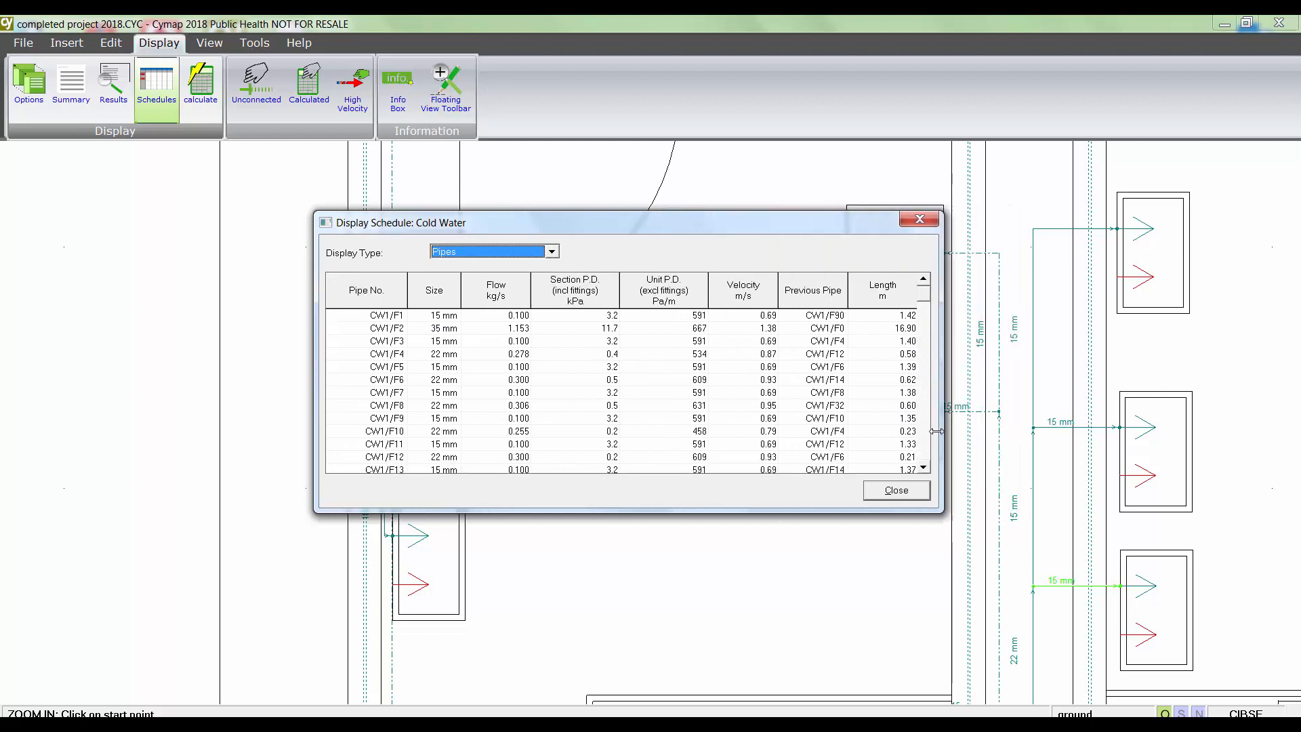
{"action": "left_click_drag", "start_coordinate": [921, 301], "coordinate": [924, 435]}
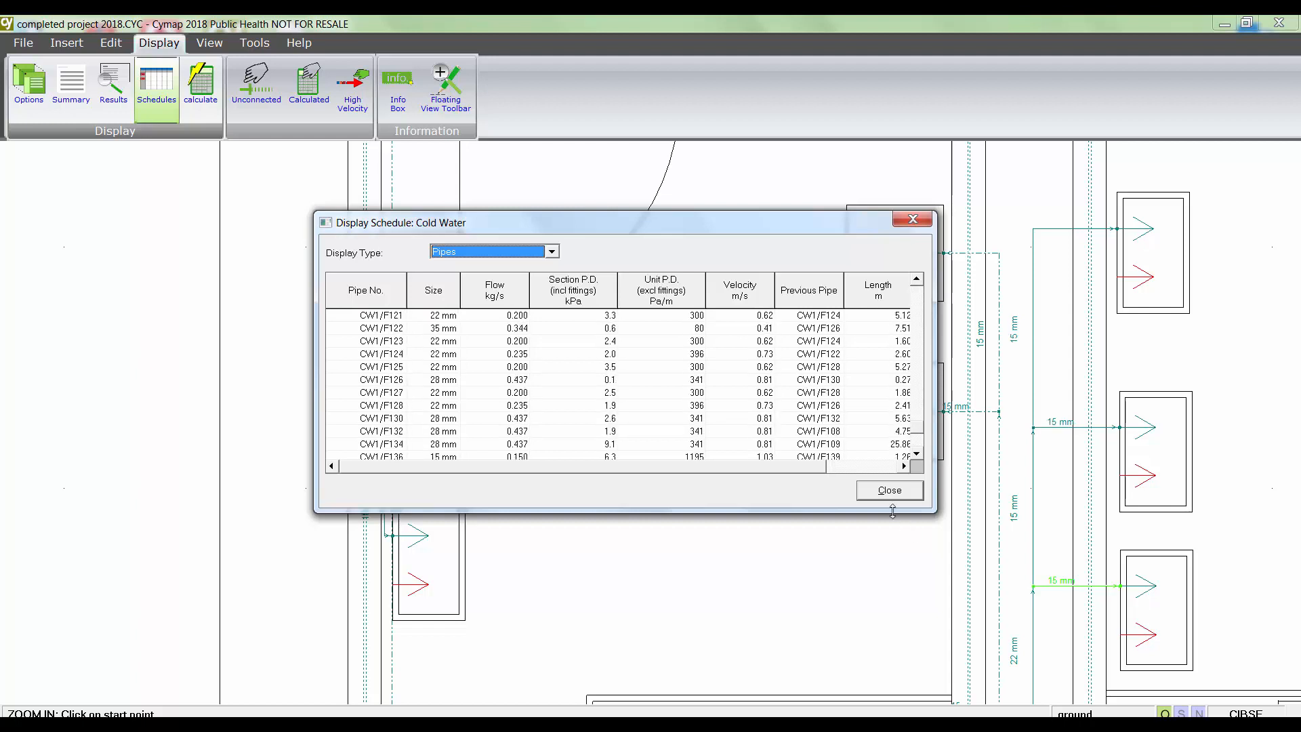
- Close the Cold Water schedule, switch to Psychrometrics and view the entry data of the plant layout's heat/cool coil, cooling coil and air intake
{"action": "left_click", "coordinate": [887, 491]}
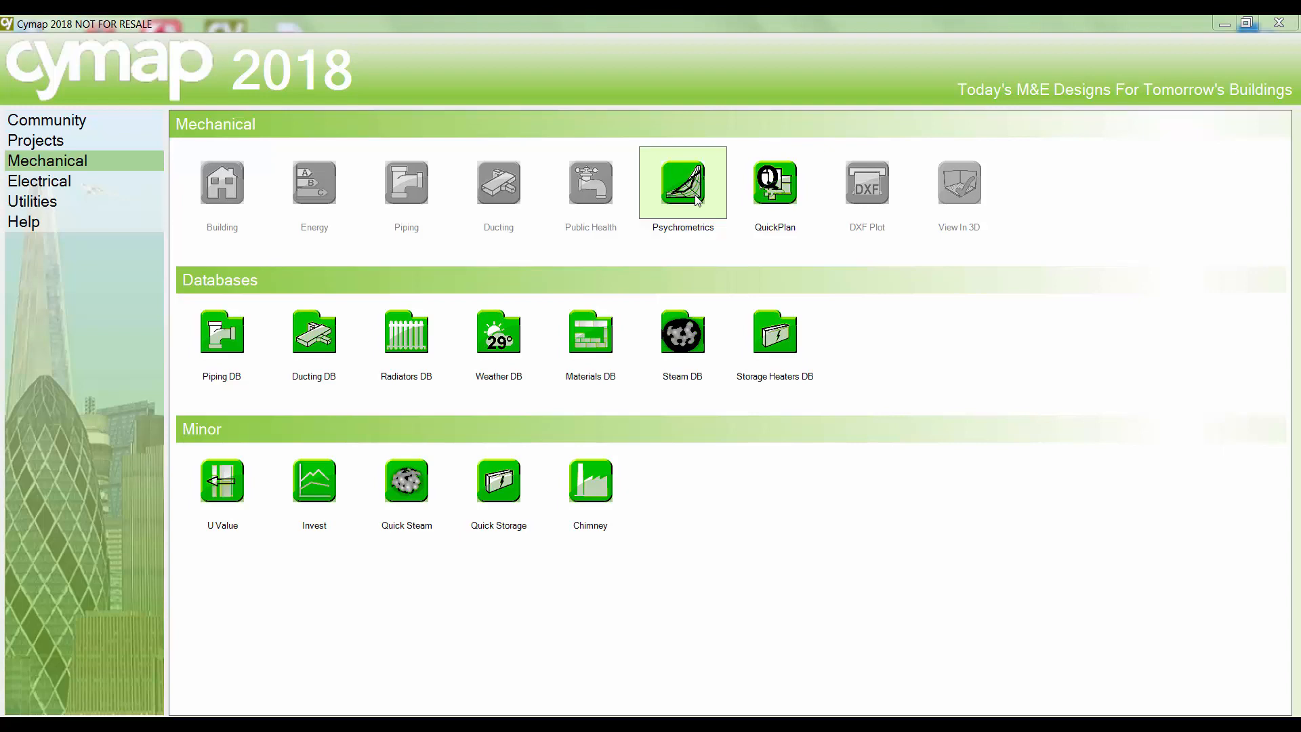
{"action": "left_click", "coordinate": [683, 183]}
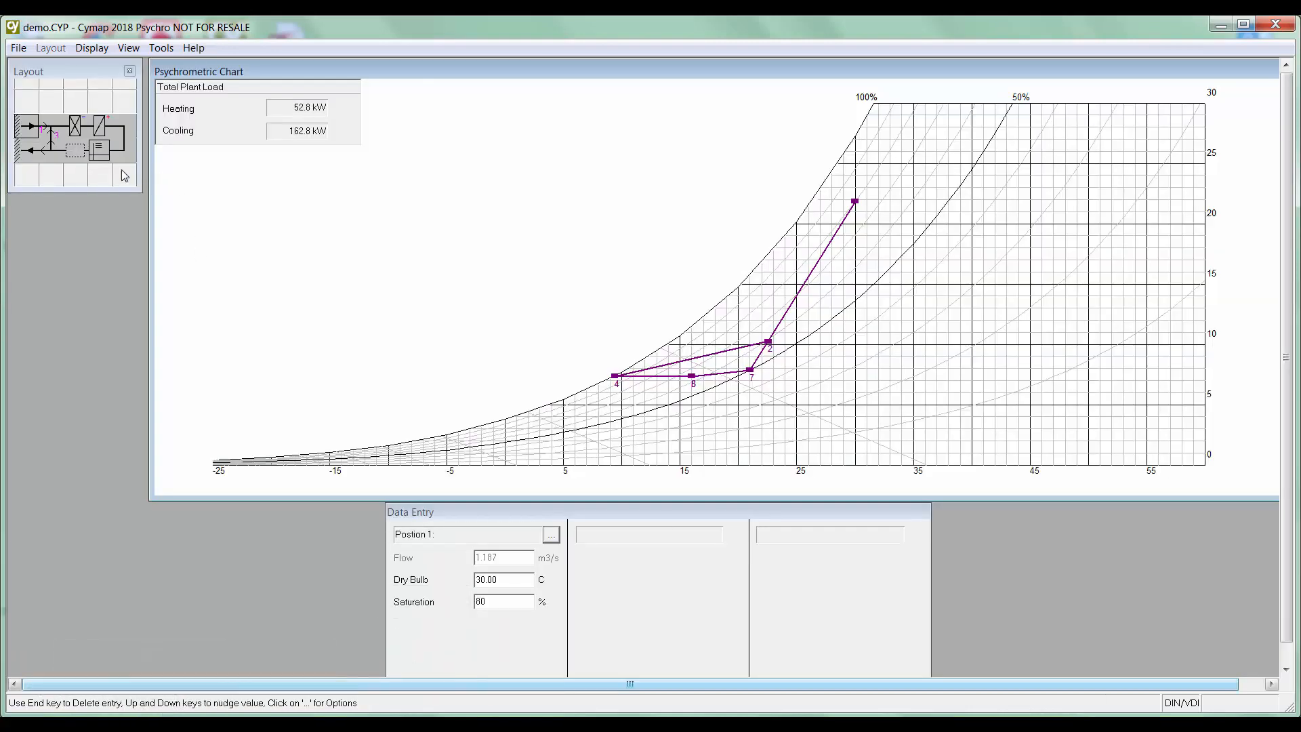
{"action": "left_click", "coordinate": [102, 158]}
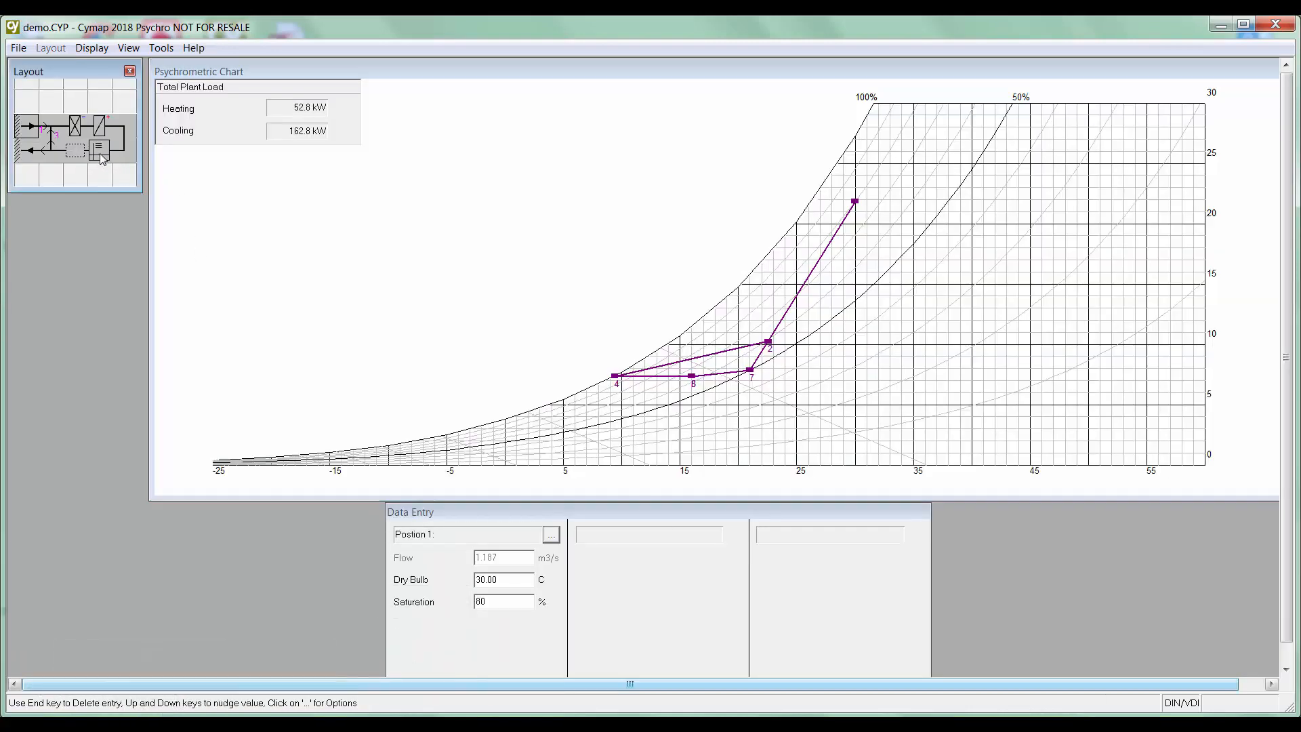
{"action": "left_click", "coordinate": [106, 128]}
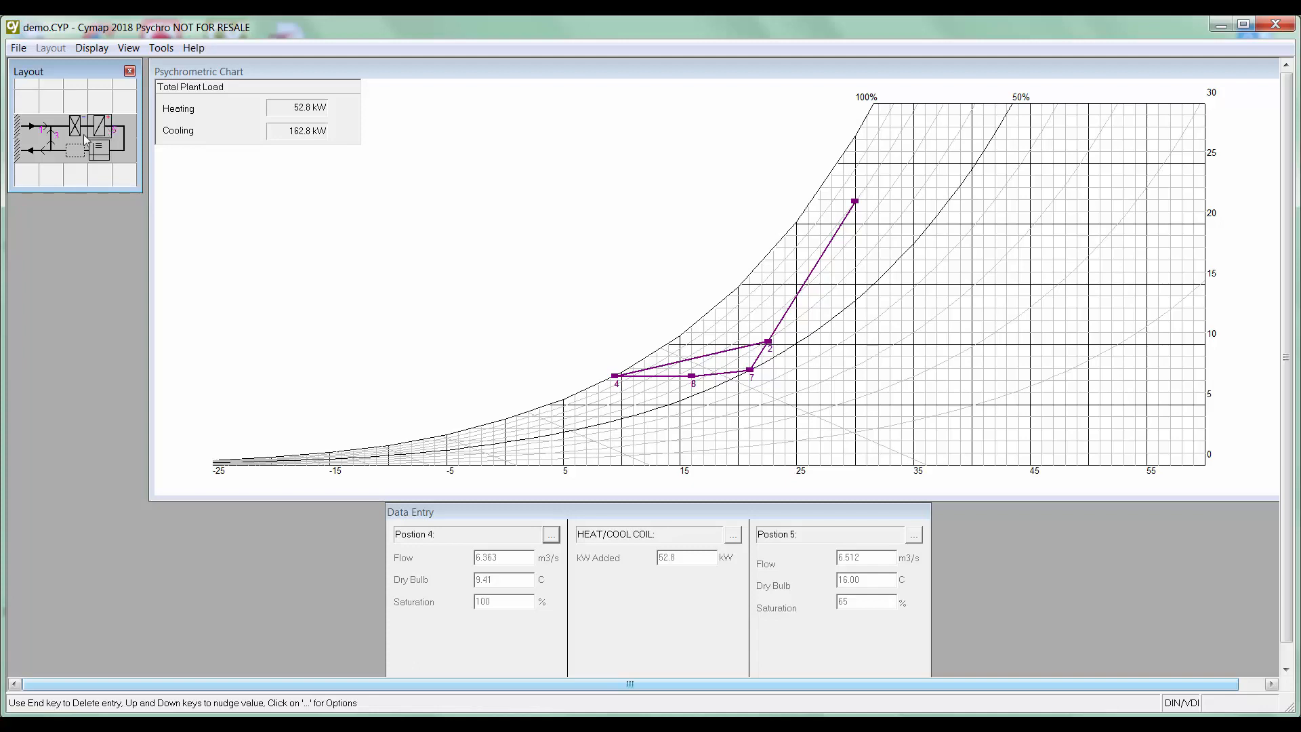
{"action": "left_click", "coordinate": [74, 131]}
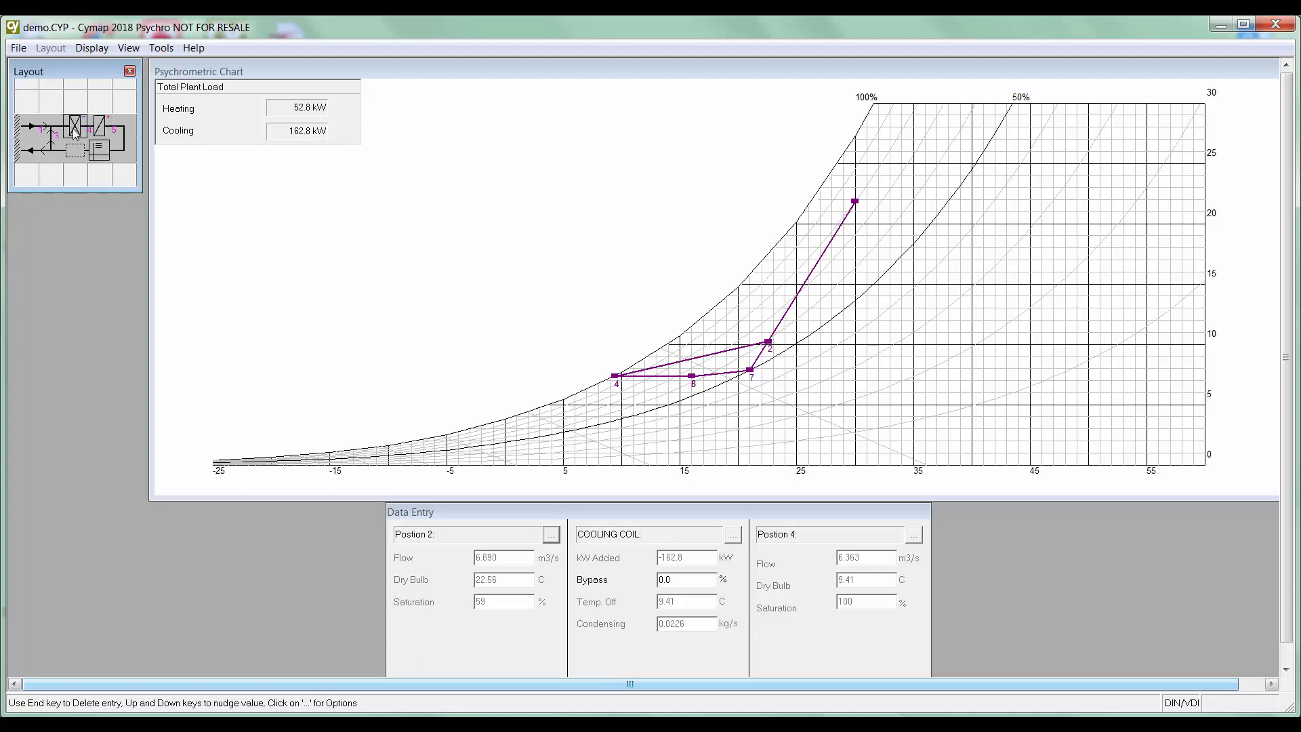
{"action": "left_click", "coordinate": [38, 132]}
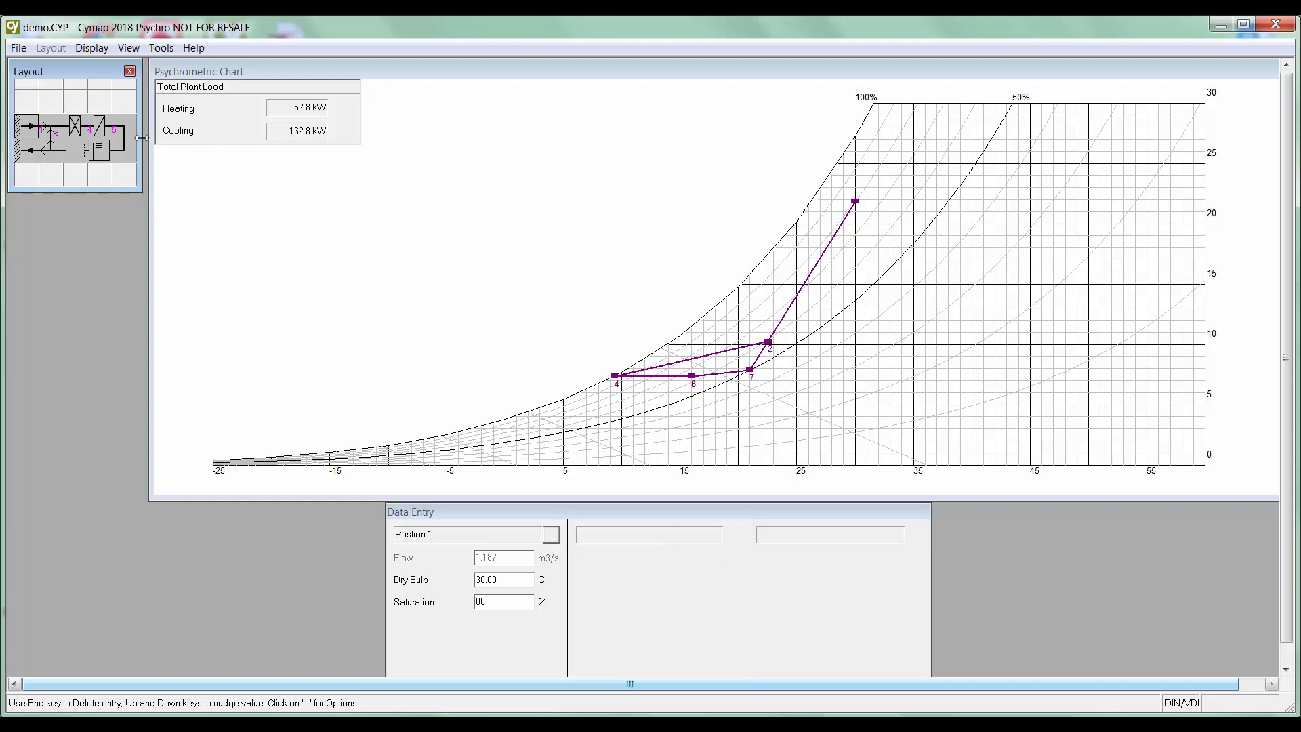
- At the Combined 7 air split, nudge the Position 3 flow percentage to 87, 80 and 85 %, finishing at 79 %
{"action": "left_click", "coordinate": [53, 152]}
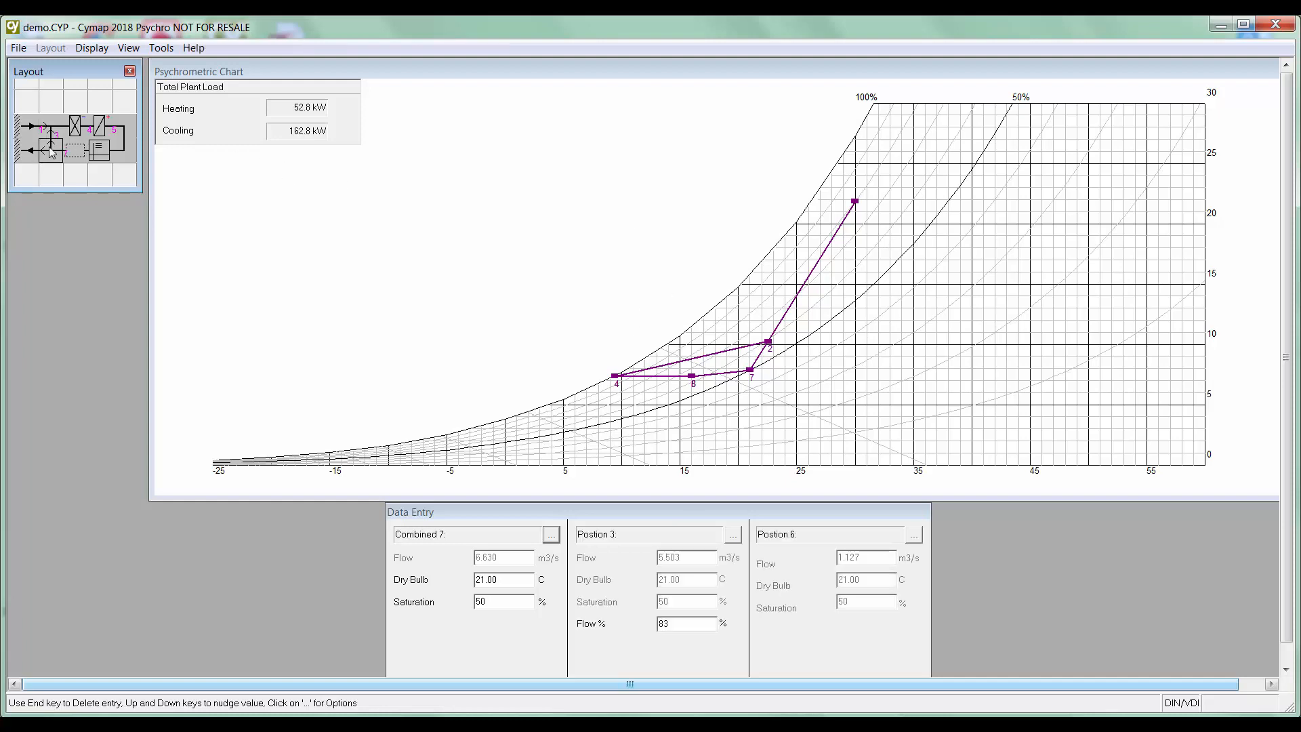
{"action": "double_click", "coordinate": [676, 628]}
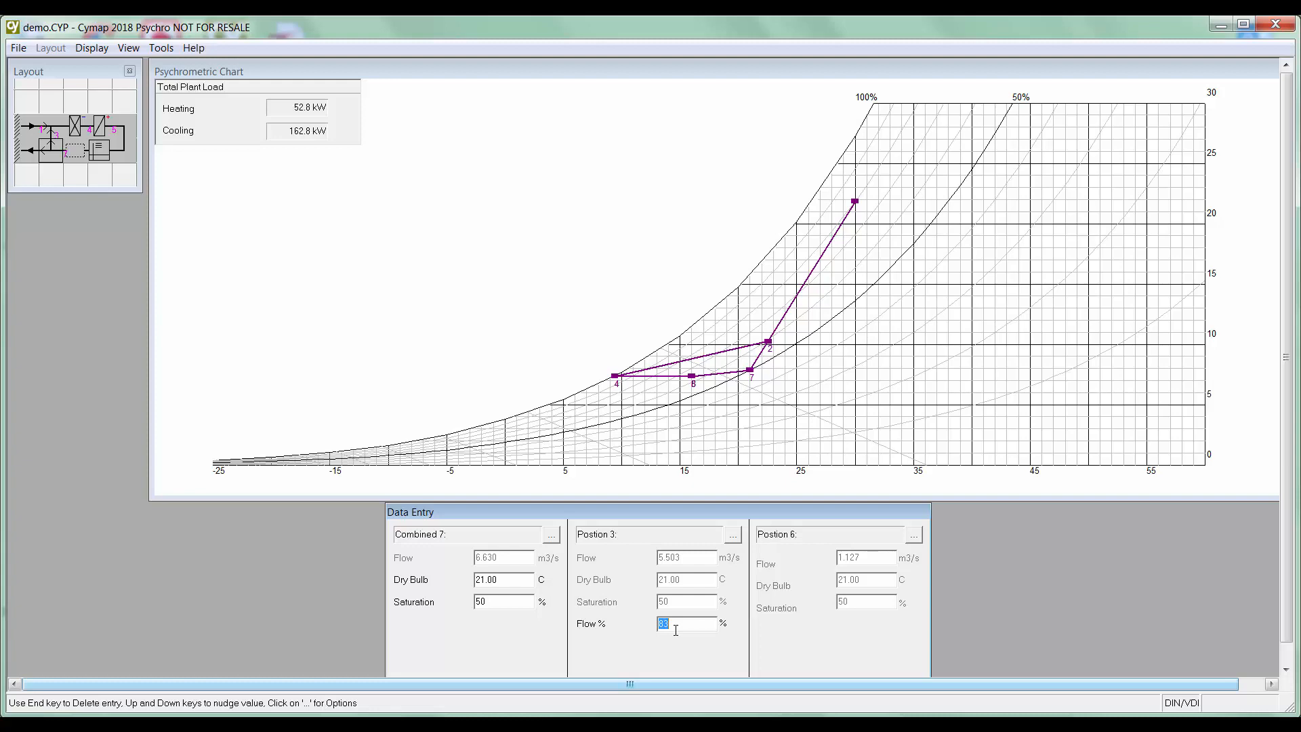
{"action": "key", "text": "Up"}
{"action": "key", "text": "Up"}
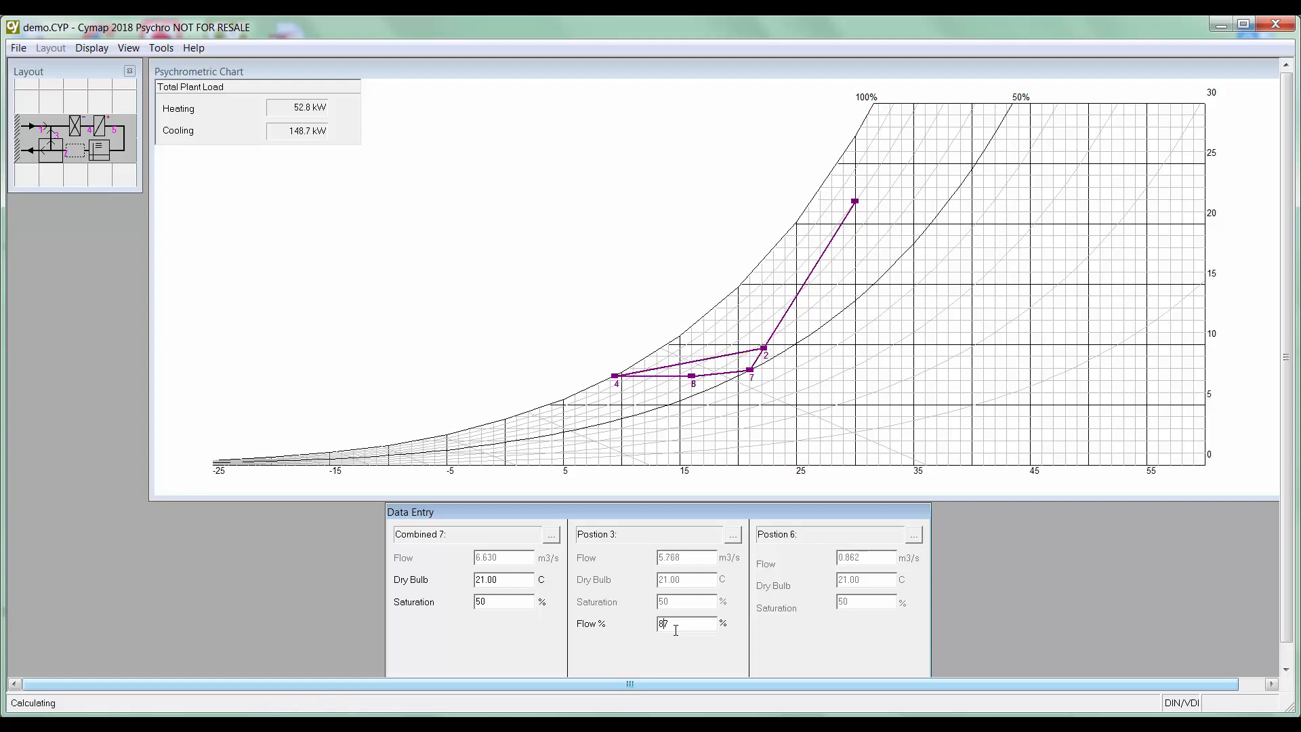
{"action": "key", "text": "Down"}
{"action": "key", "text": "Down"}
{"action": "key", "text": "Down"}
{"action": "key", "text": "Down"}
{"action": "key", "text": "Down"}
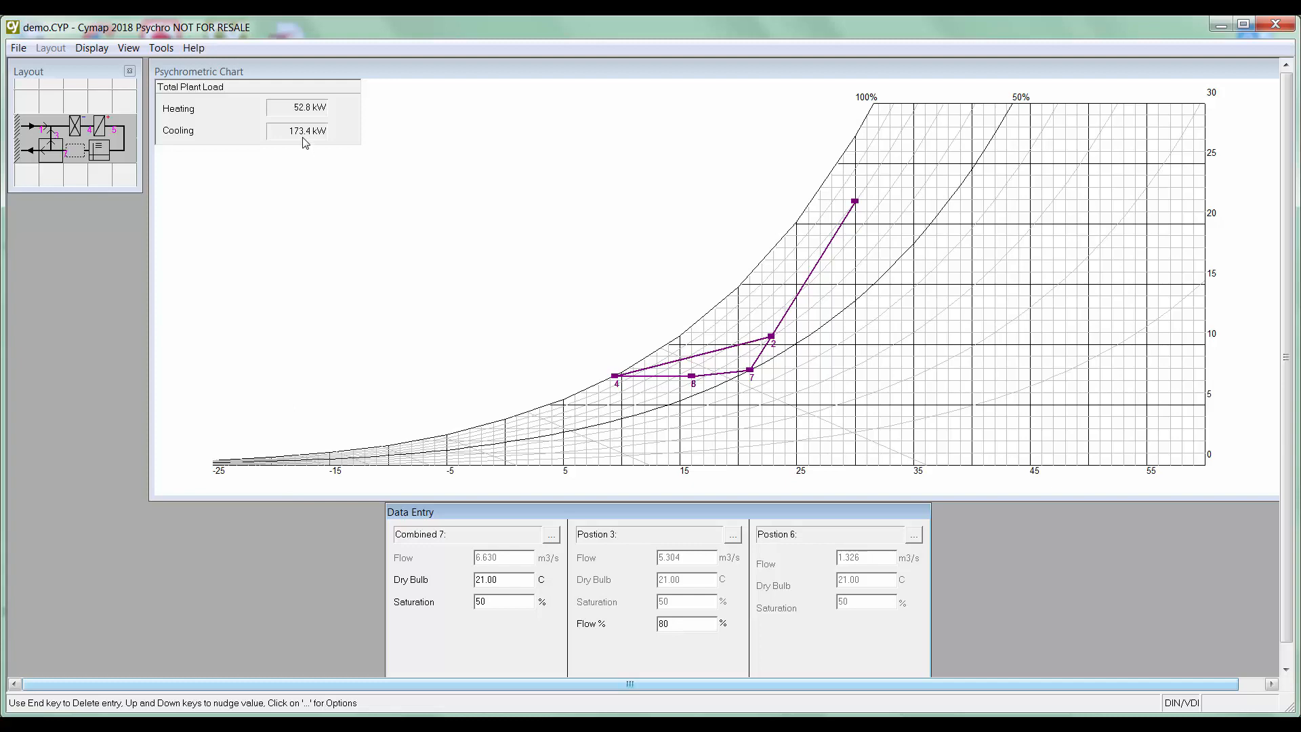
{"action": "key", "text": "Up"}
{"action": "key", "text": "Up"}
{"action": "key", "text": "Up"}
{"action": "key", "text": "Up"}
{"action": "key", "text": "Up"}
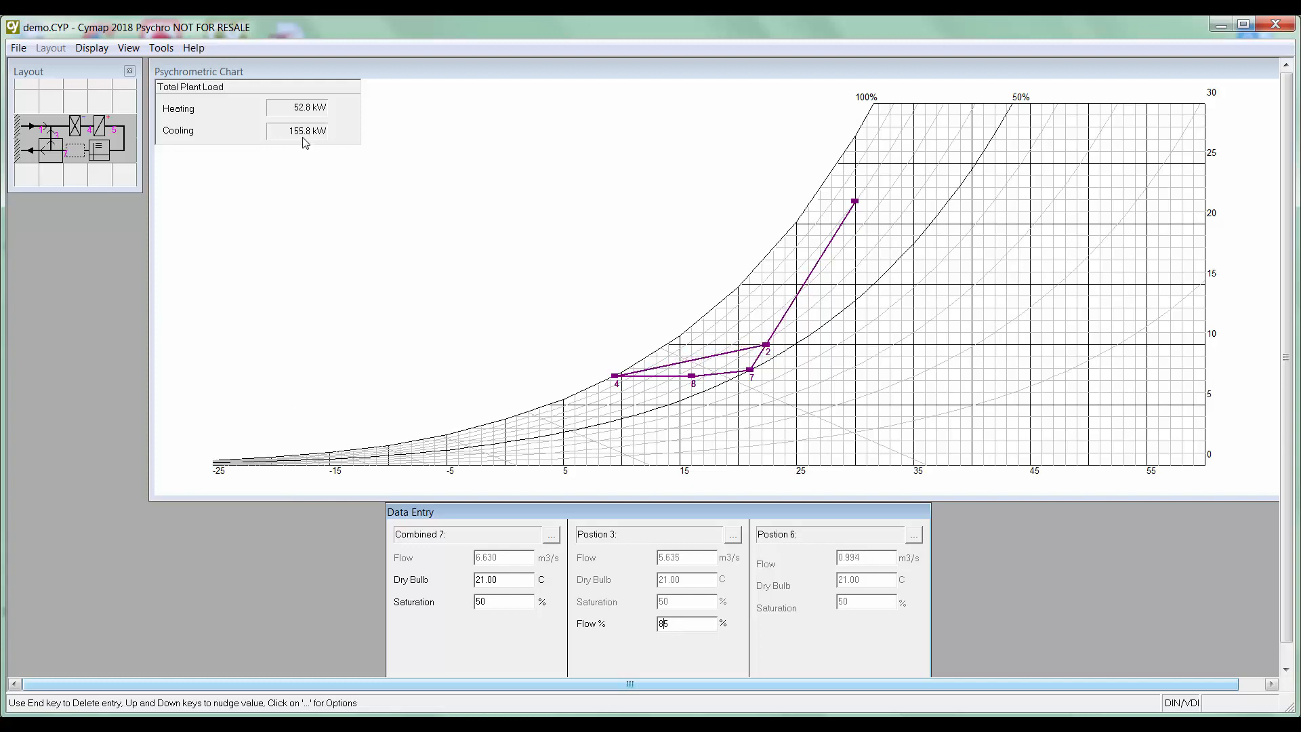
{"action": "key", "text": "Down"}
{"action": "key", "text": "Down"}
{"action": "key", "text": "Down"}
{"action": "key", "text": "Down"}
{"action": "key", "text": "Down"}
{"action": "key", "text": "Down"}
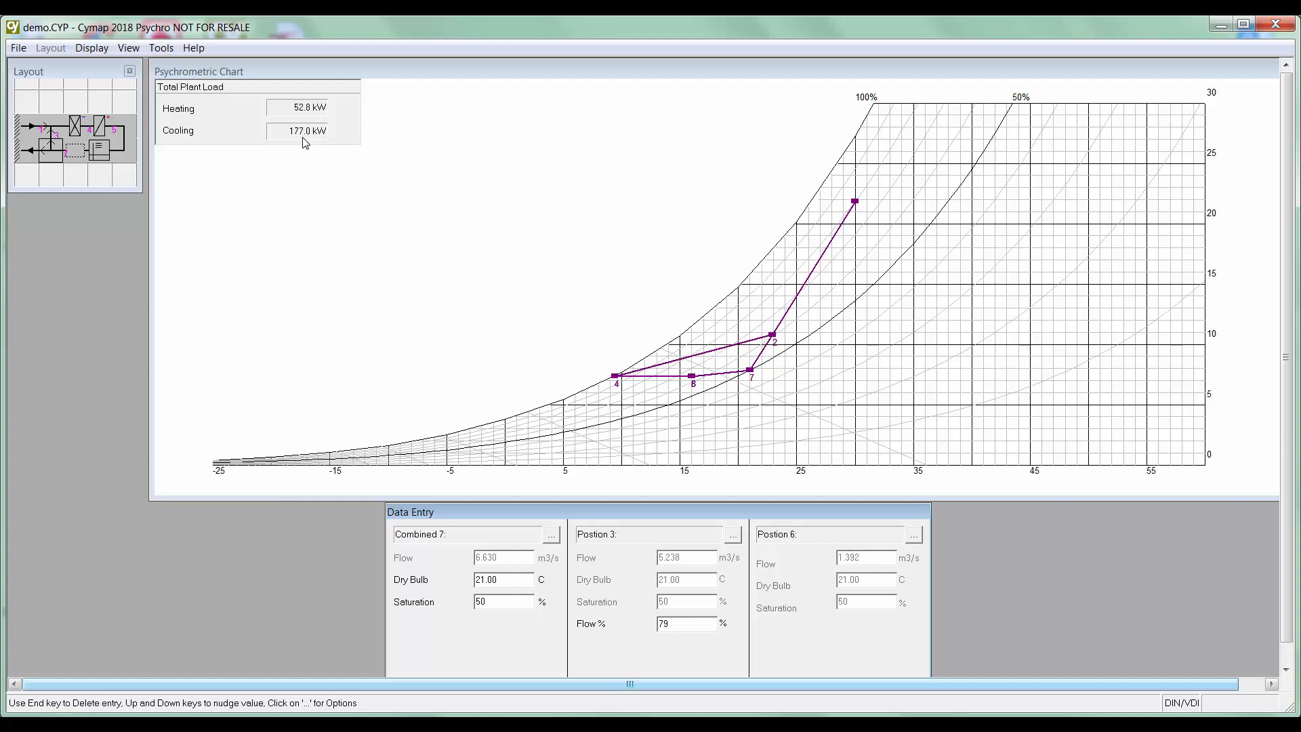
- Display the extended details of Positions 7, 3 and 6 and move their window clear of the plotted process lines
{"action": "left_click", "coordinate": [101, 48]}
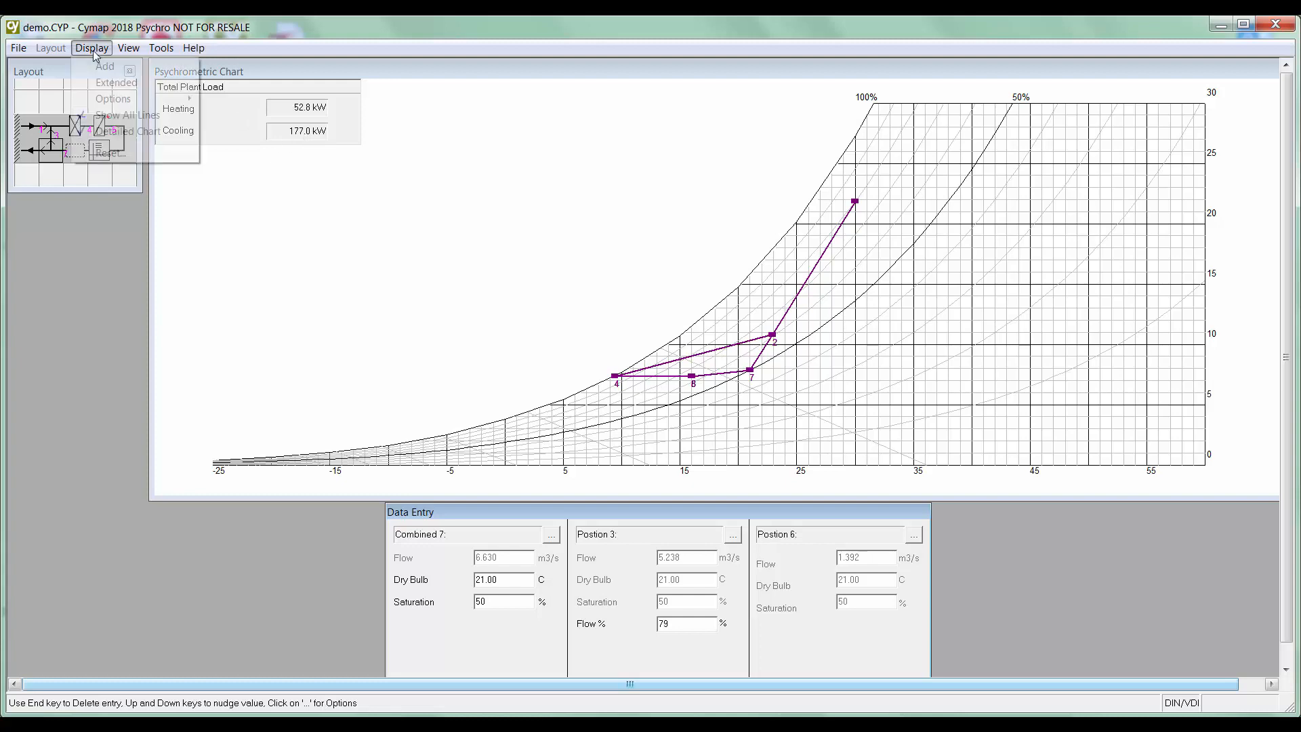
{"action": "left_click", "coordinate": [113, 83]}
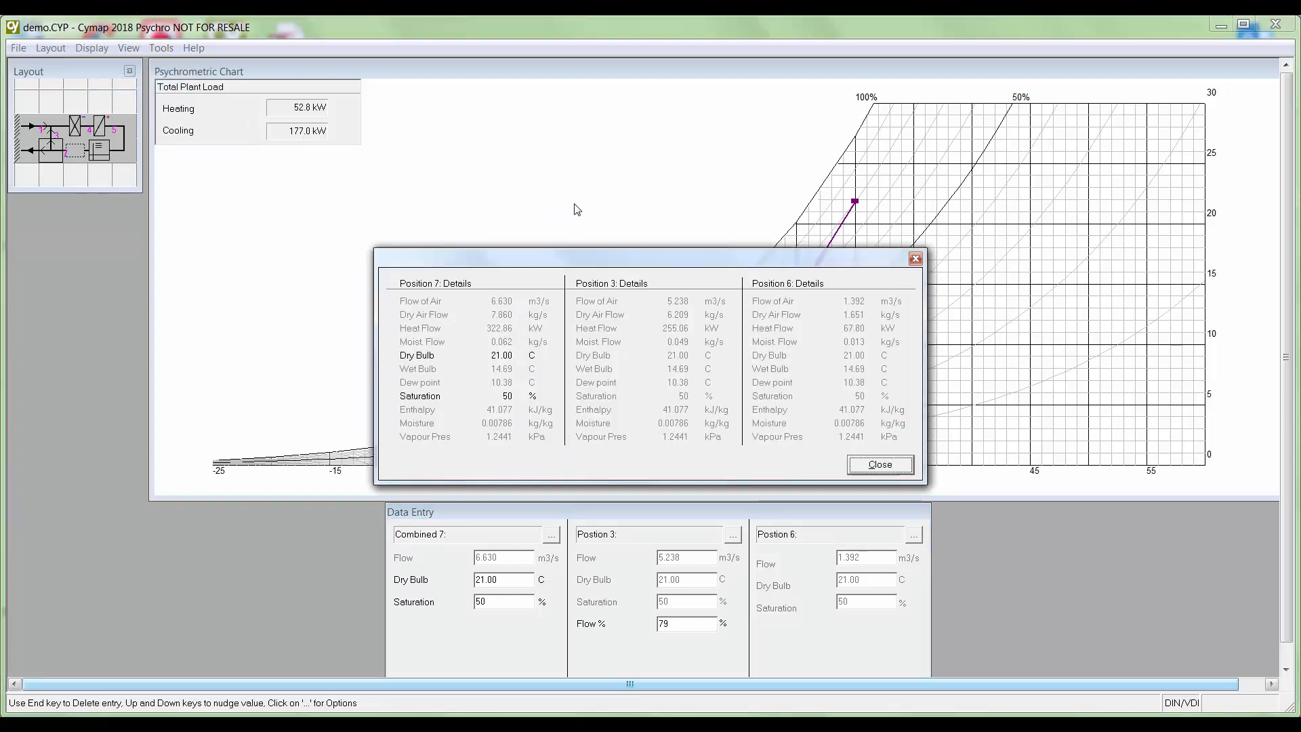
{"action": "left_click_drag", "start_coordinate": [593, 261], "coordinate": [251, 233]}
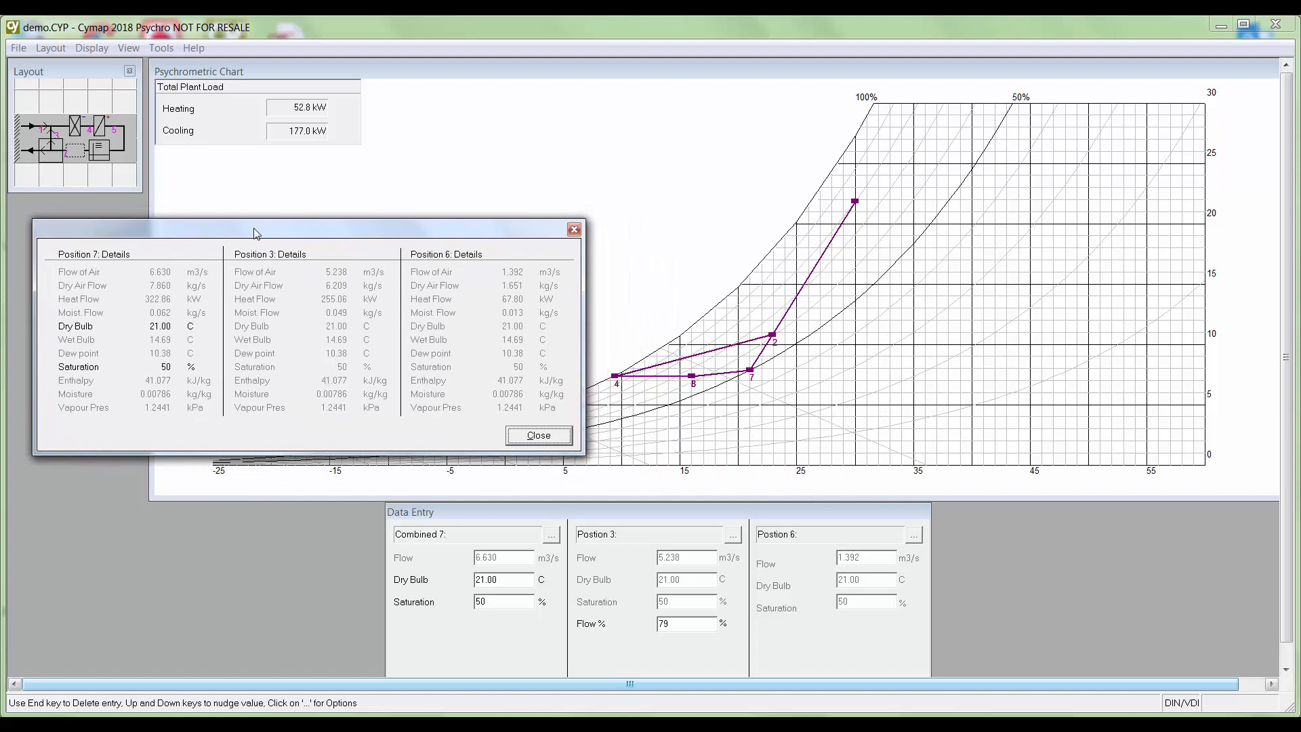